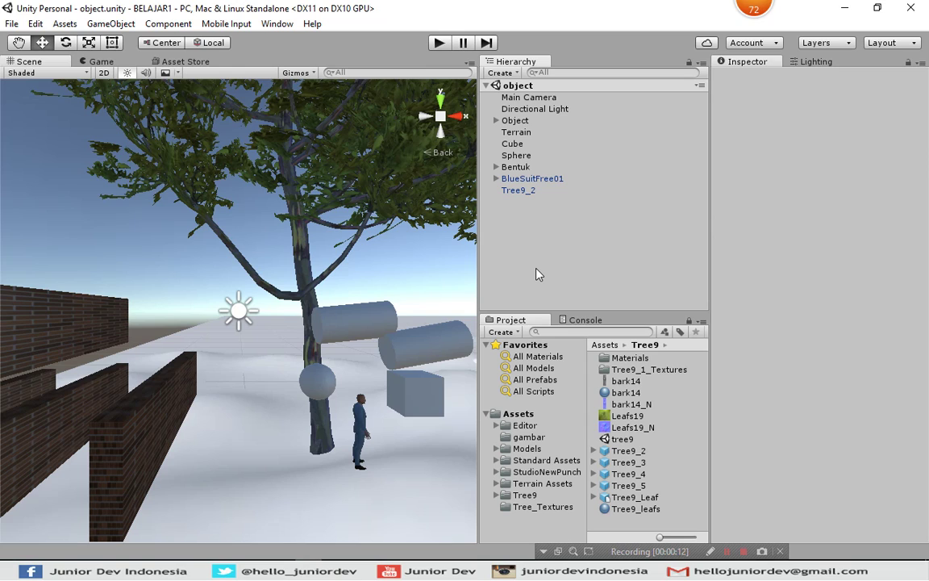
Step: Check the BlueSuitFree01 character and Tree9_2 tree, then scroll through the Asset Store's free listings
key(alt)
click(523, 180)
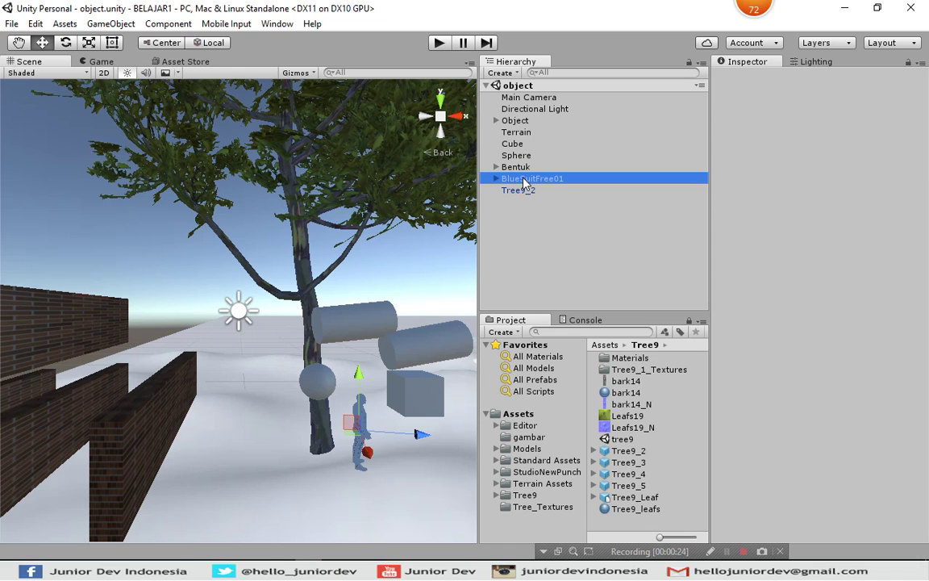
click(520, 192)
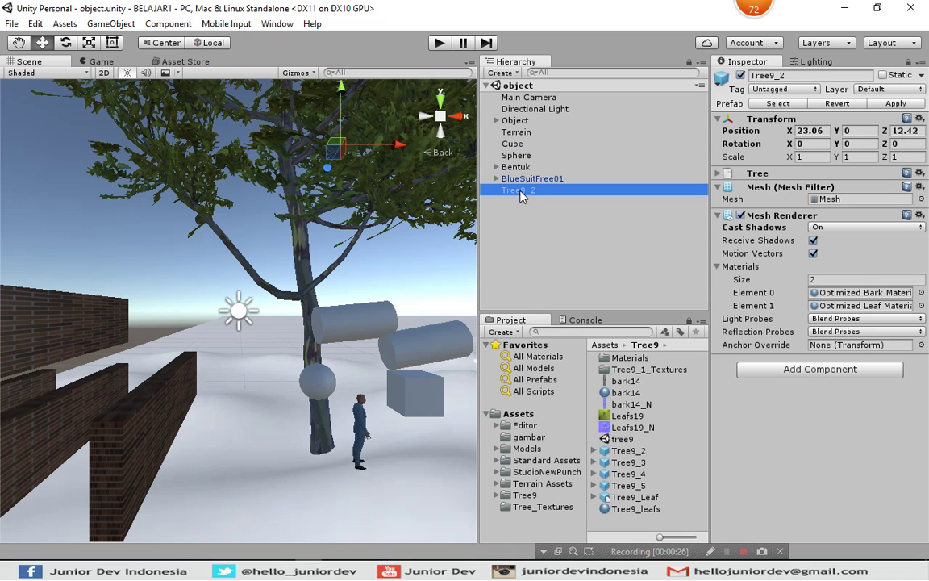
click(520, 229)
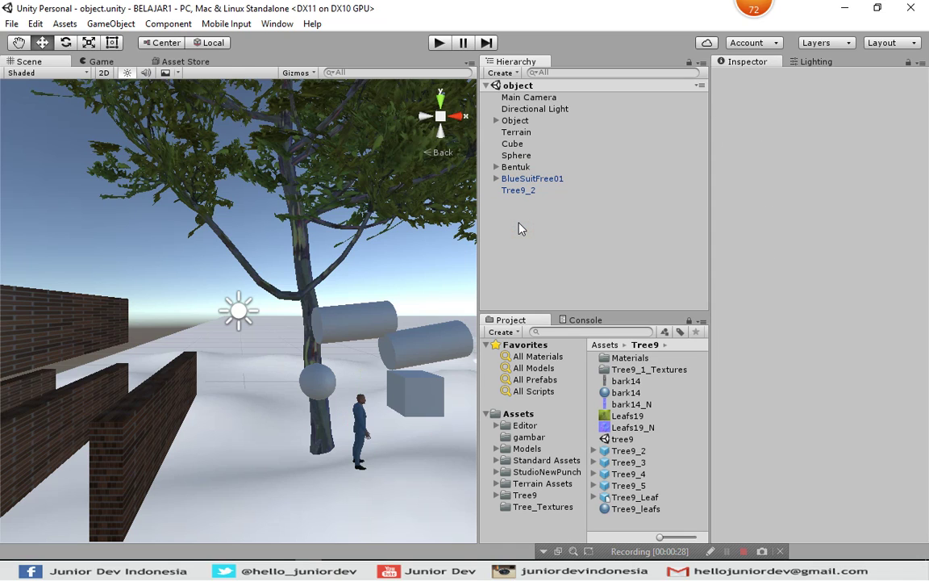
click(201, 65)
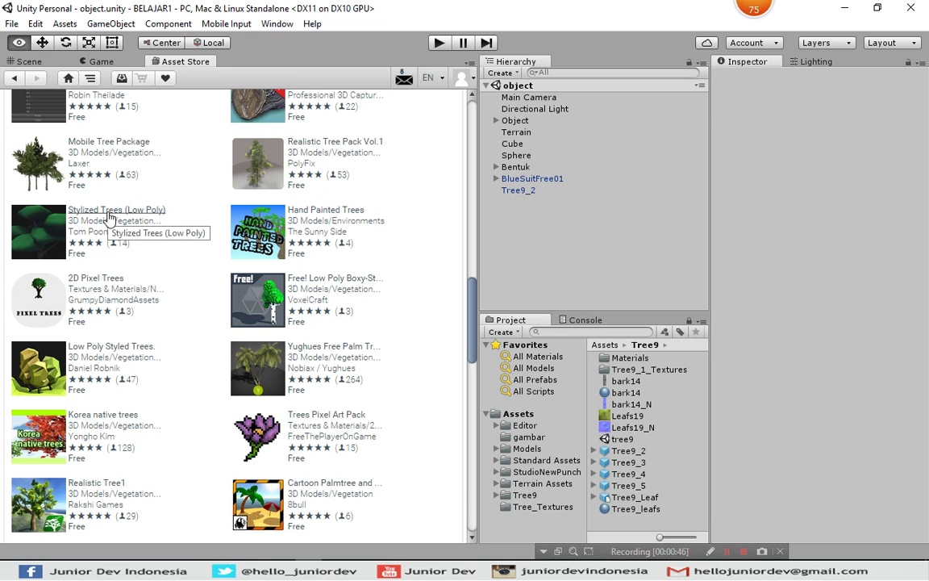
scroll(313, 203, up, 5)
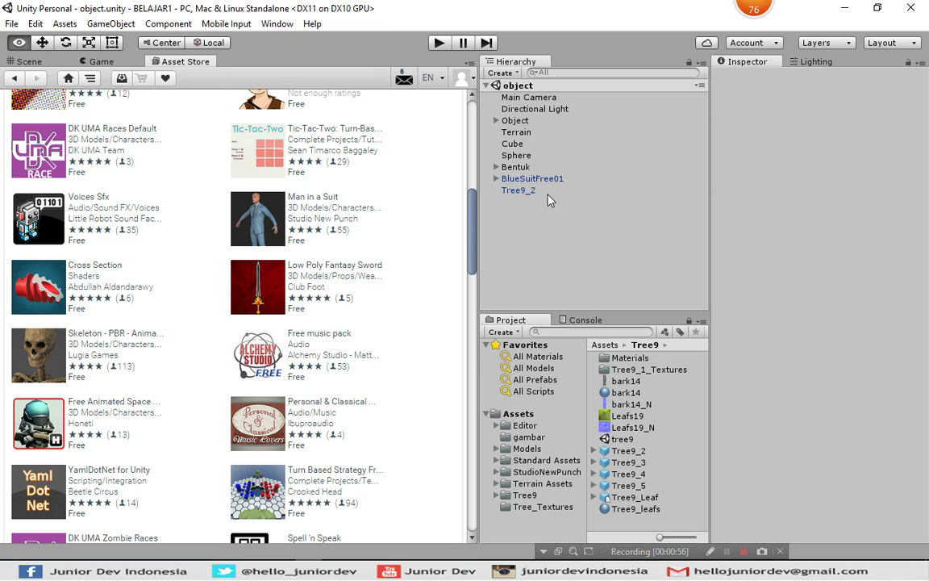
Step: Switch from the Asset Store back to the snowy scene's Scene view with Ctrl+1
key(ctrl+1)
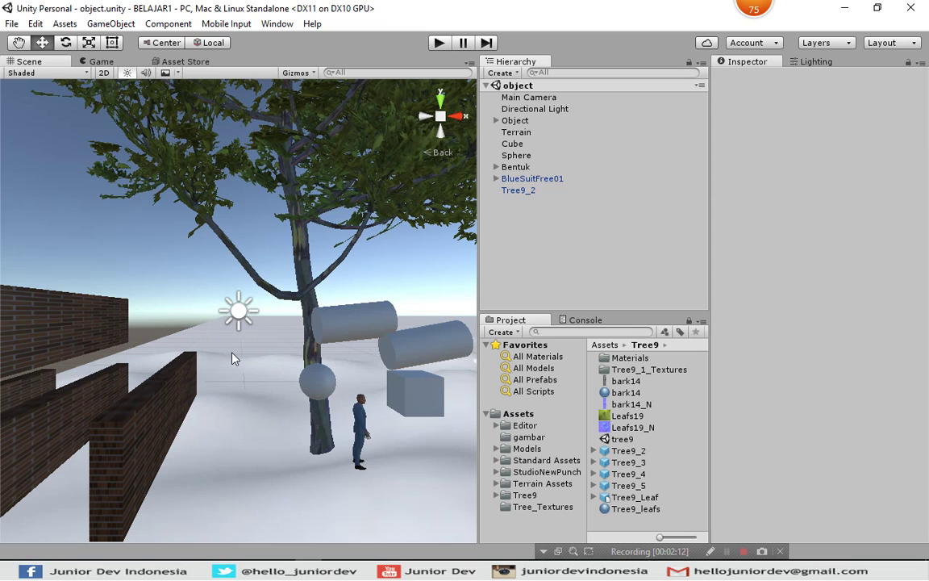
Step: Select and frame the Cube, orbiting around it to review its Mesh Renderer
click(512, 143)
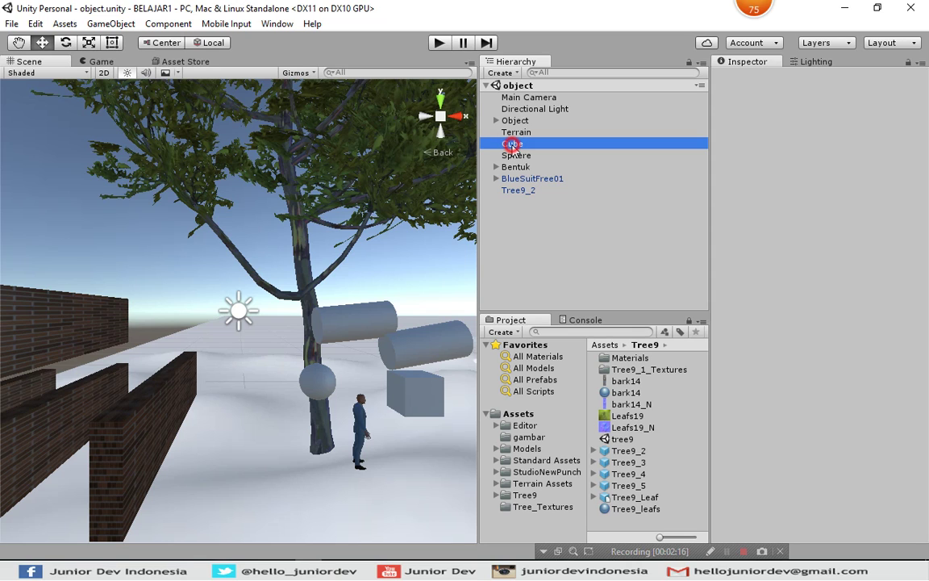
key(f)
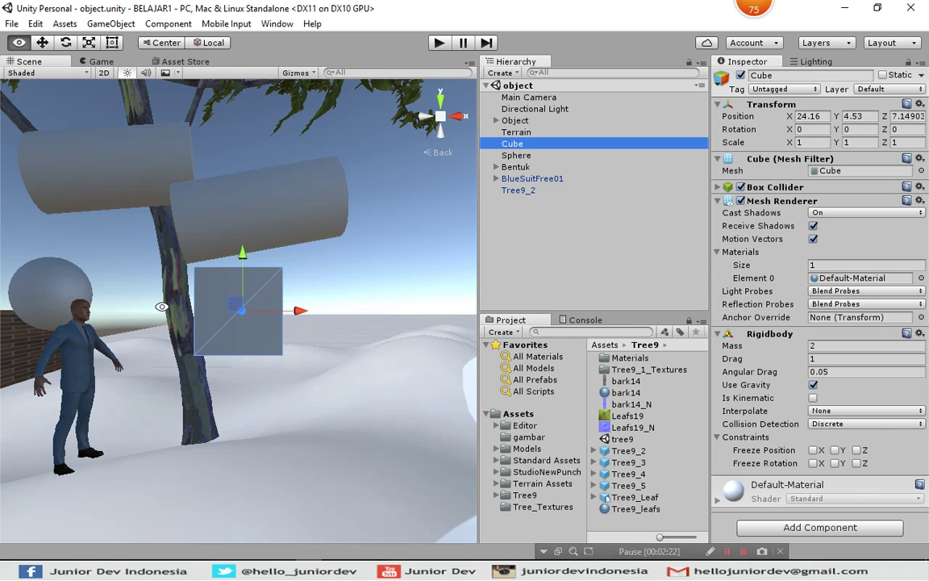
mouse_move(162, 313)
alt+mouse_down()
mouse_move(149, 347)
mouse_move(279, 352)
mouse_move(259, 401)
alt+mouse_up()
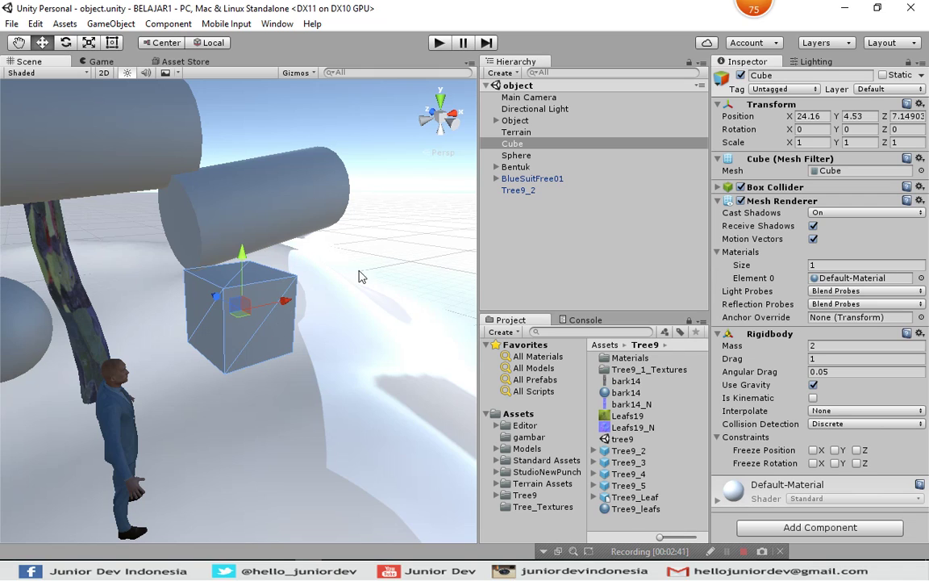
Step: Select and frame the Bentuk cylinders, then the Sphere beside the tree trunk
click(247, 210)
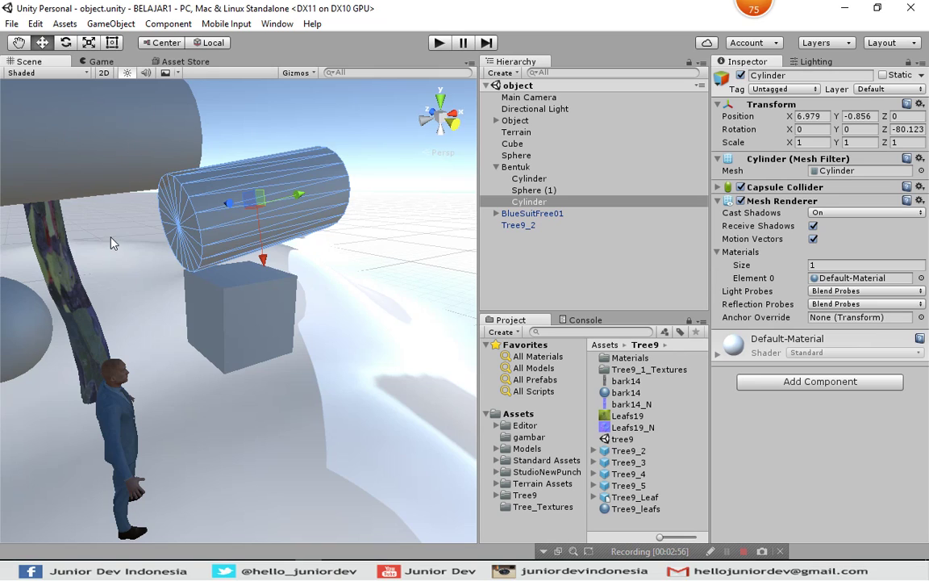
click(103, 133)
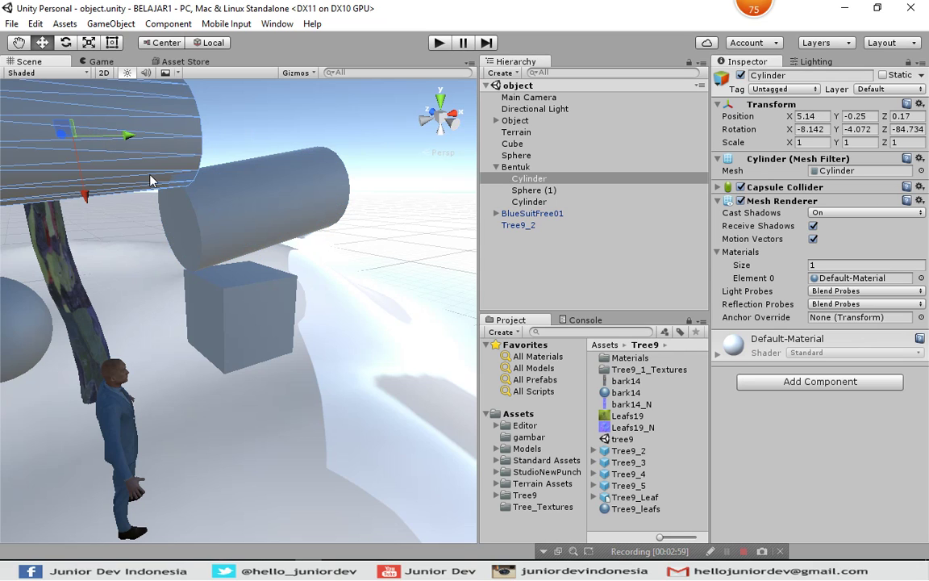
double_click(532, 178)
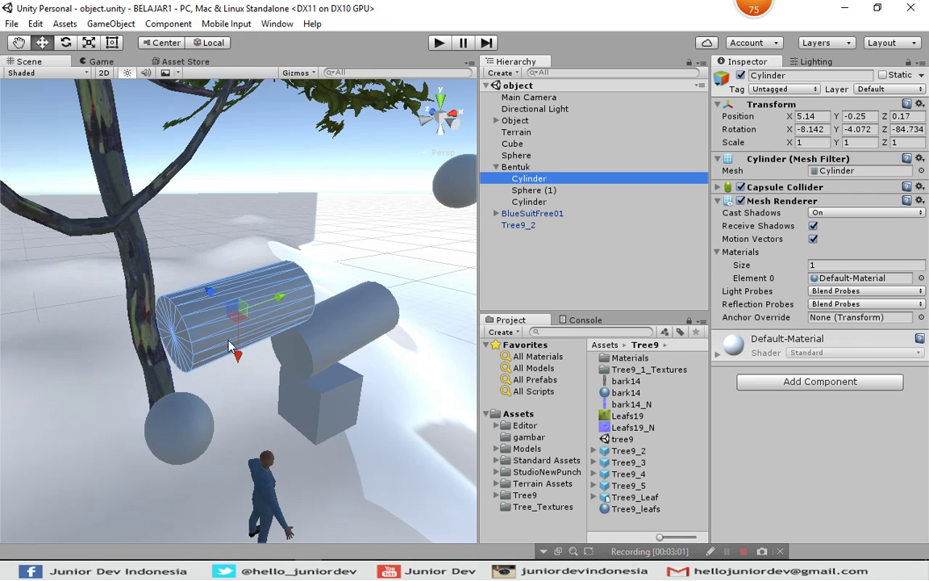
click(189, 425)
click(188, 426)
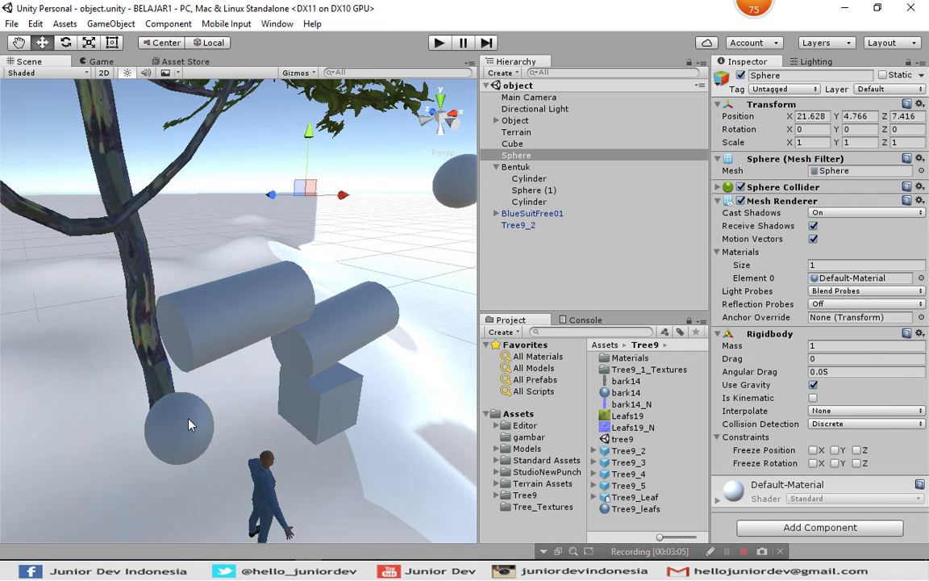
click(181, 431)
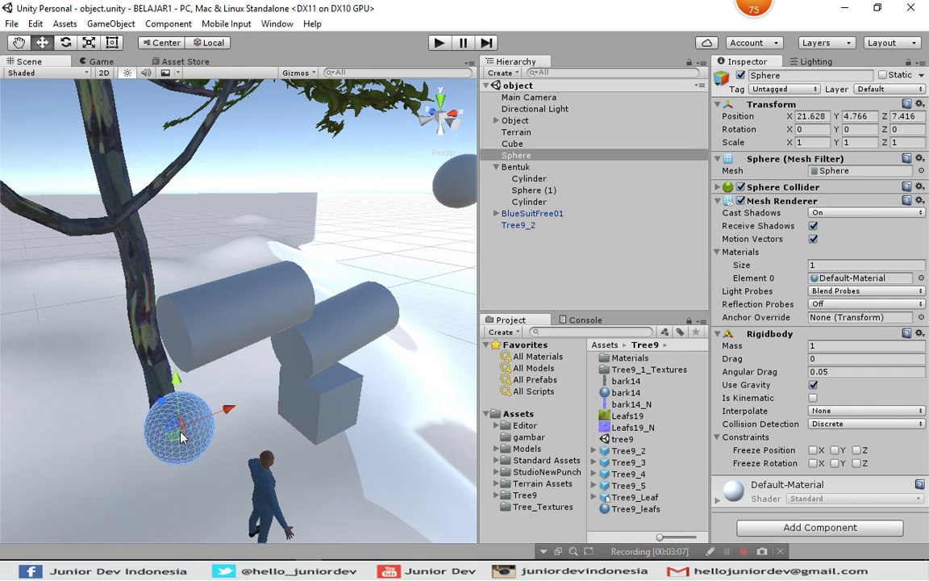
double_click(529, 156)
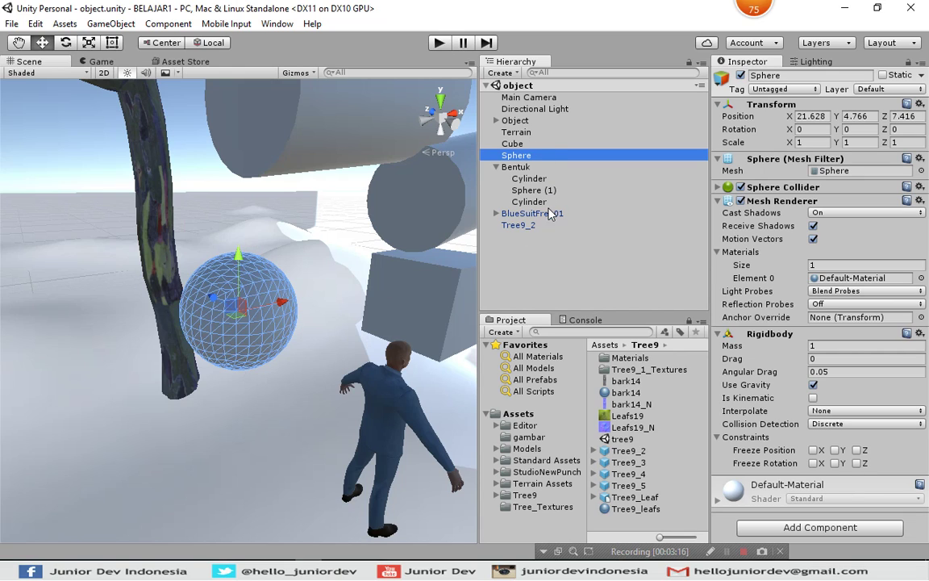
Step: Inspect the SuitGEO01 Skinned Mesh Renderer and frame the BlueSuitFree01 character
click(393, 434)
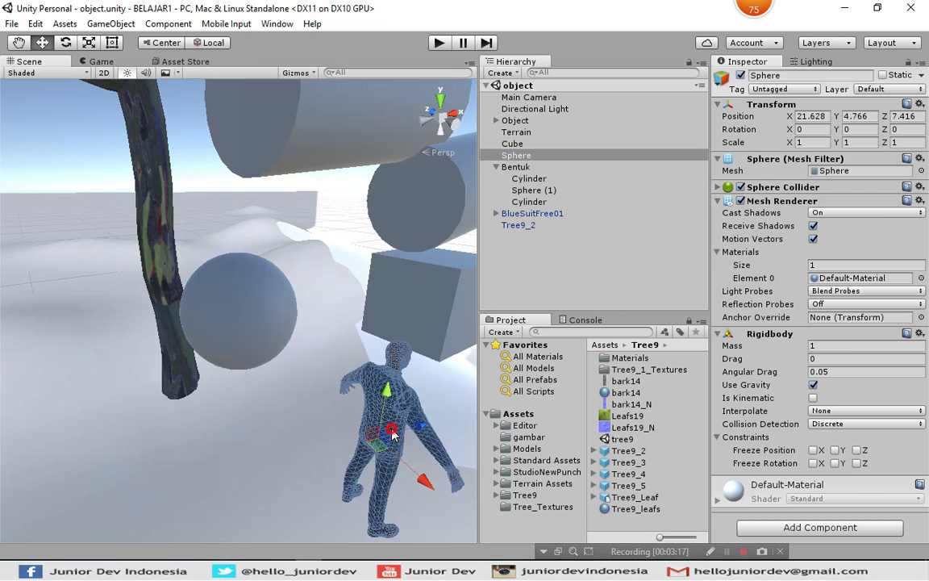
click(392, 434)
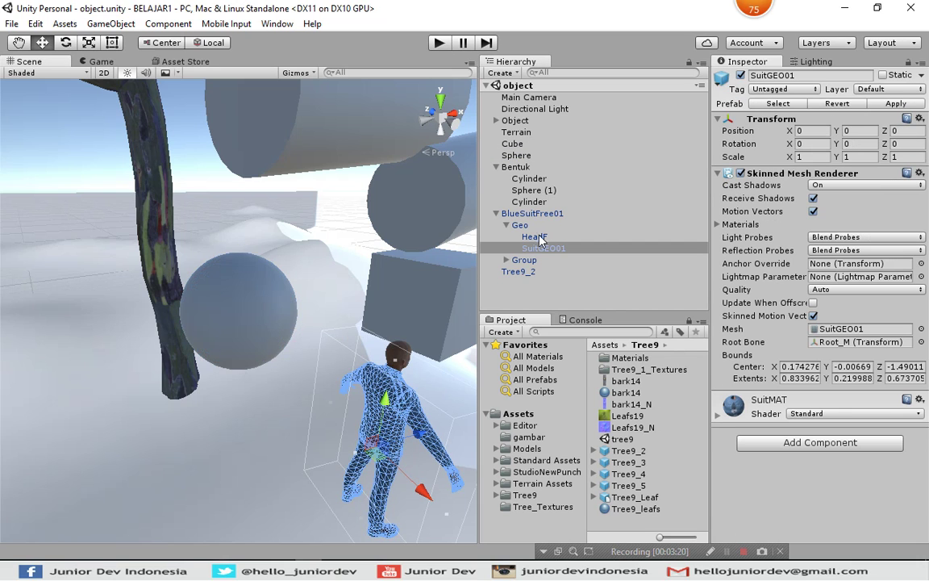
click(525, 216)
key(f)
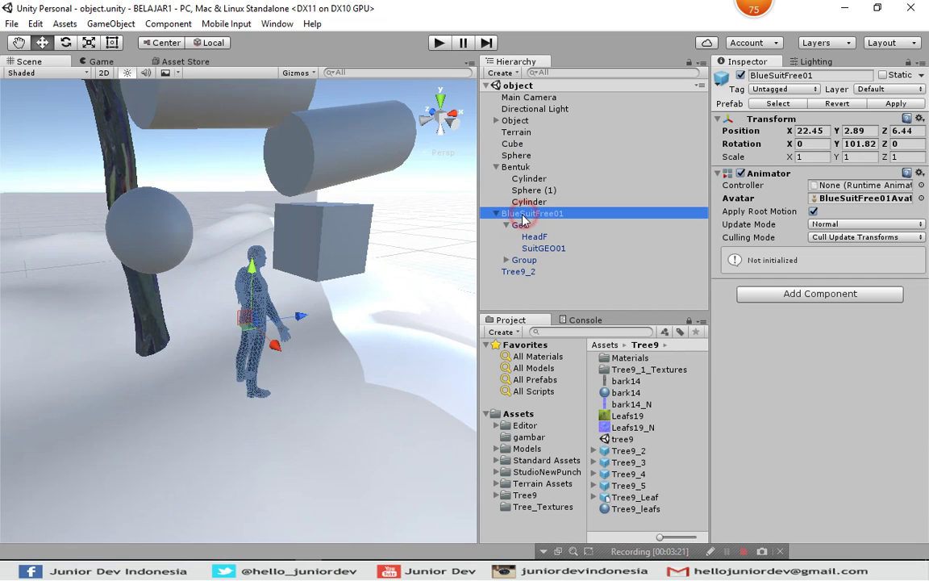
mouse_move(322, 294)
alt+mouse_down()
mouse_move(240, 316)
mouse_move(465, 284)
alt+mouse_up()
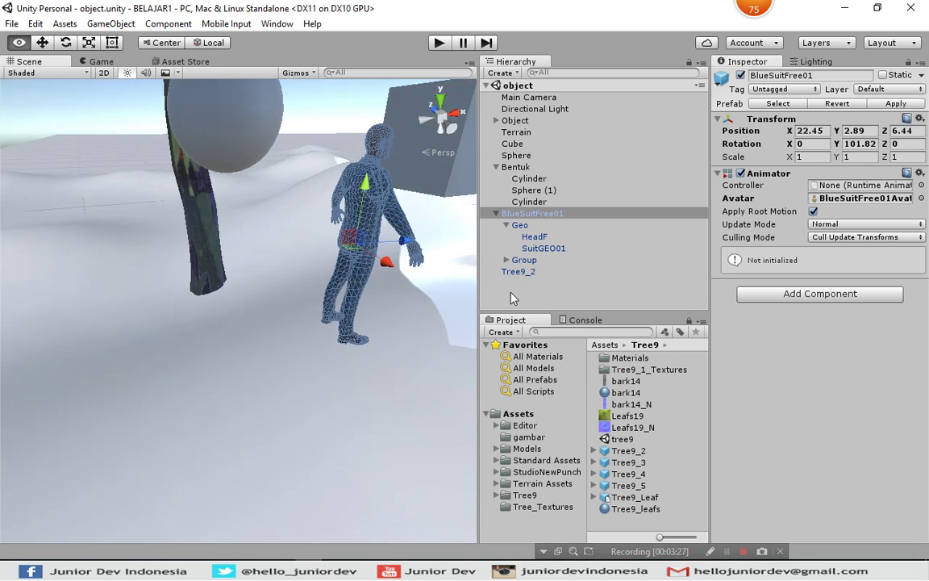
alt+drag(465, 284, 464, 269)
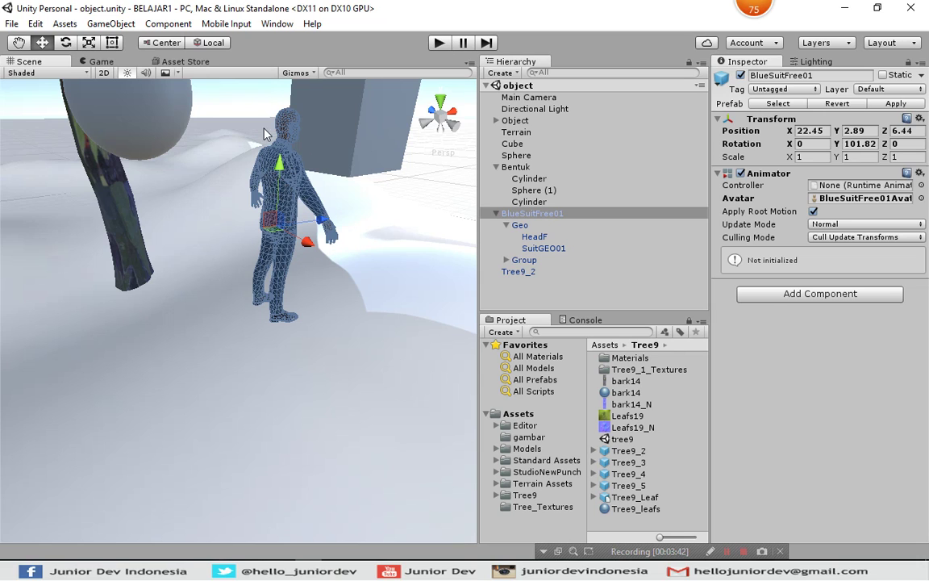
Step: Check brick wall kotak (3) and its tembok material, then select the Terrain
mouse_move(380, 216)
alt+mouse_down()
mouse_move(345, 149)
mouse_move(312, 139)
alt+mouse_up()
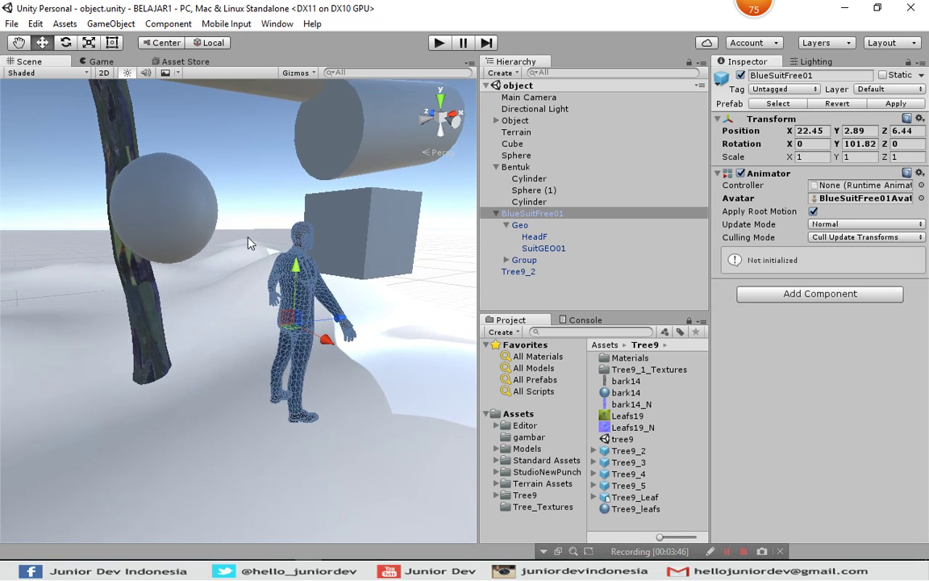
alt+drag(263, 241, 38, 259)
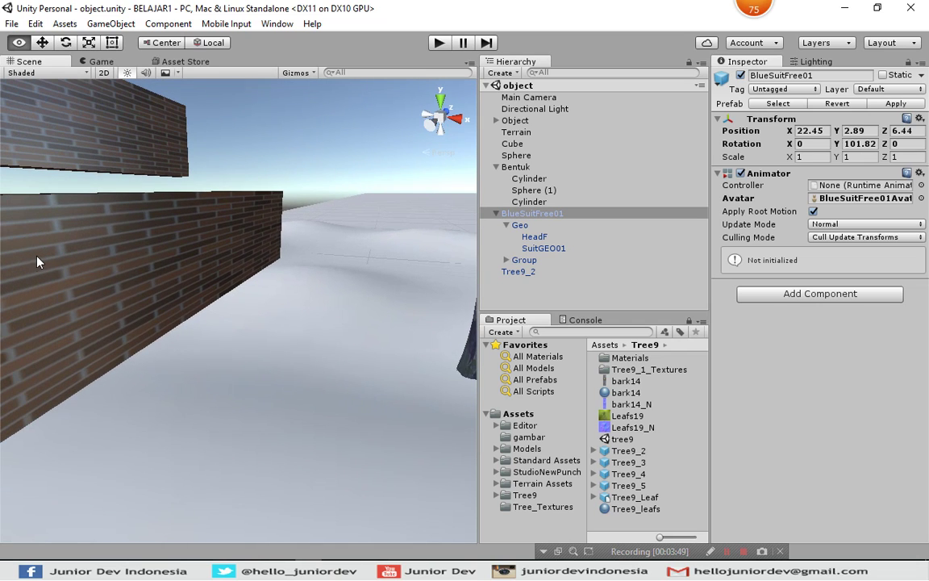
click(136, 265)
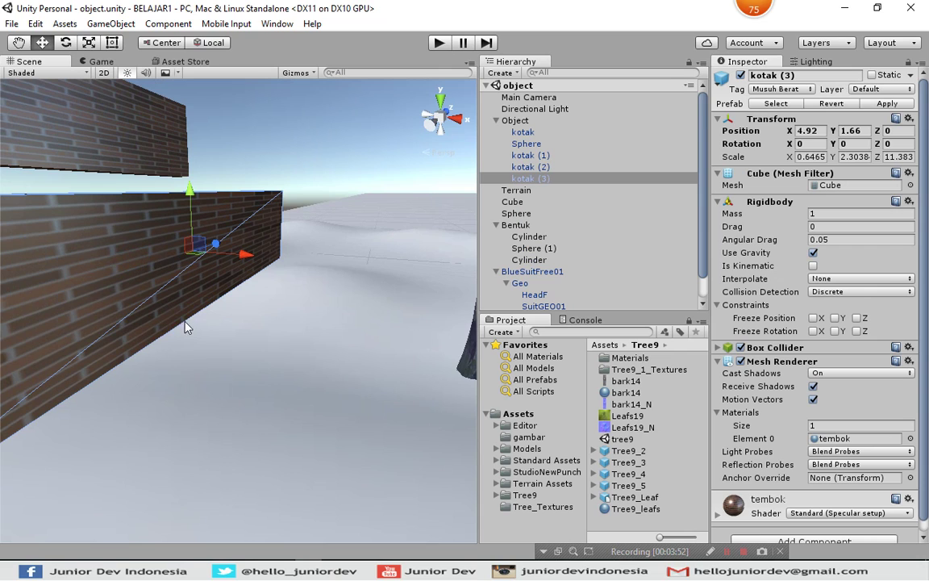
alt+drag(186, 326, 73, 332)
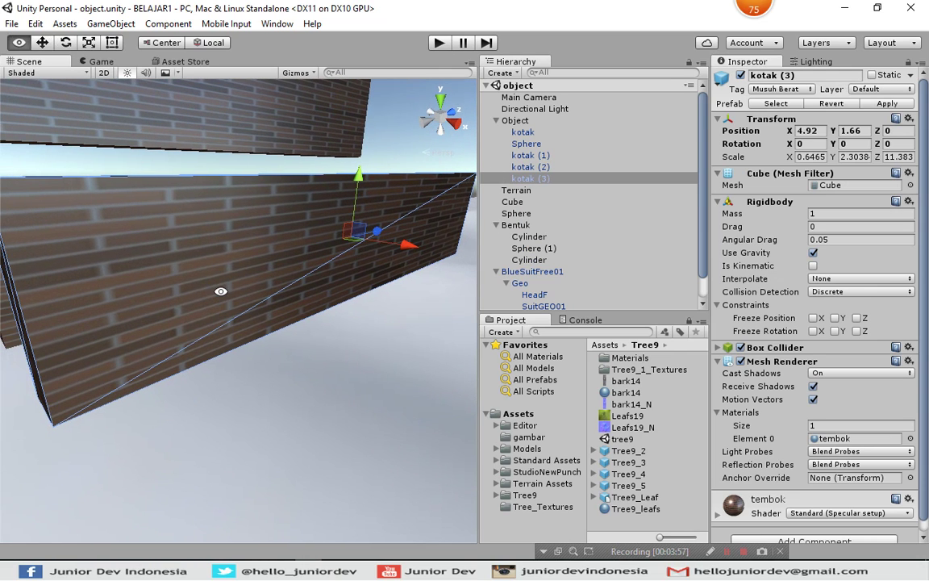
click(306, 325)
mouse_move(366, 298)
alt+mouse_down()
mouse_move(643, 285)
mouse_move(613, 237)
alt+mouse_up()
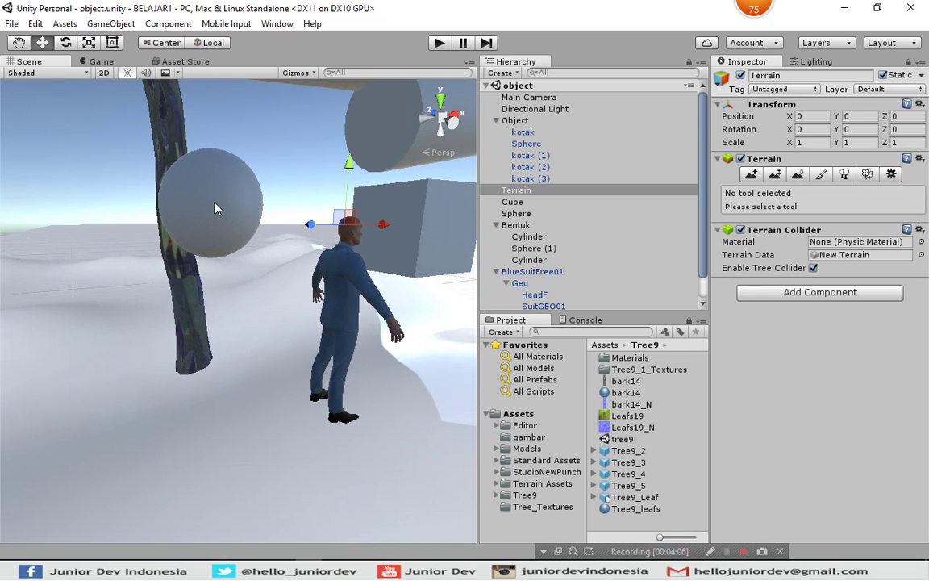
Step: Select the Cube, zoom and orbit to its top face, and switch to the Move tool
click(216, 204)
click(446, 212)
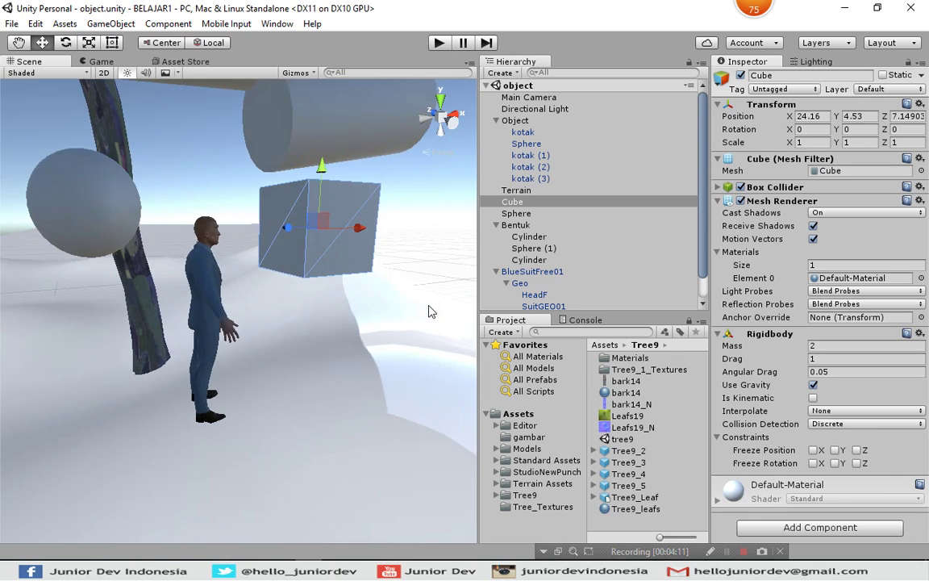
alt+drag(430, 310, 263, 282)
scroll(293, 249, up, 2)
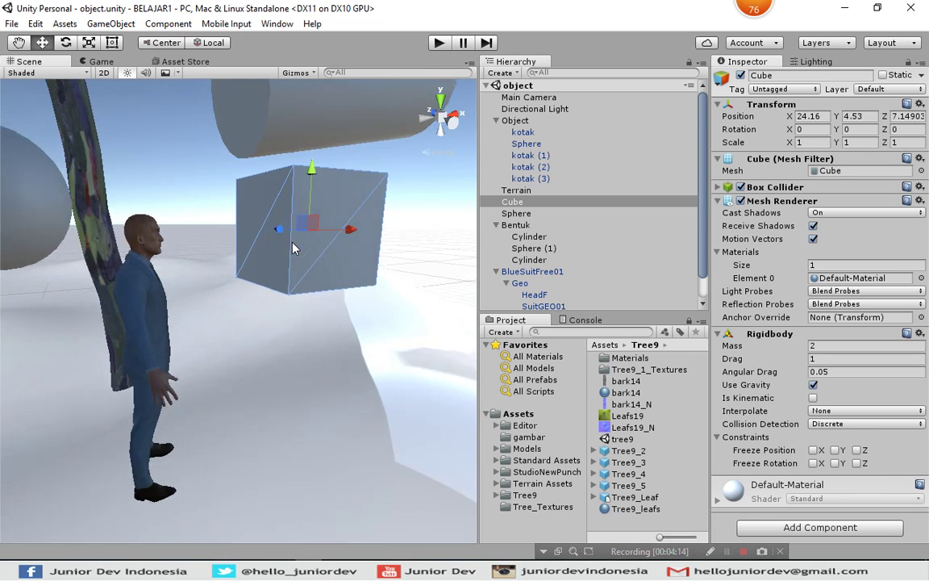
scroll(294, 256, up, 2)
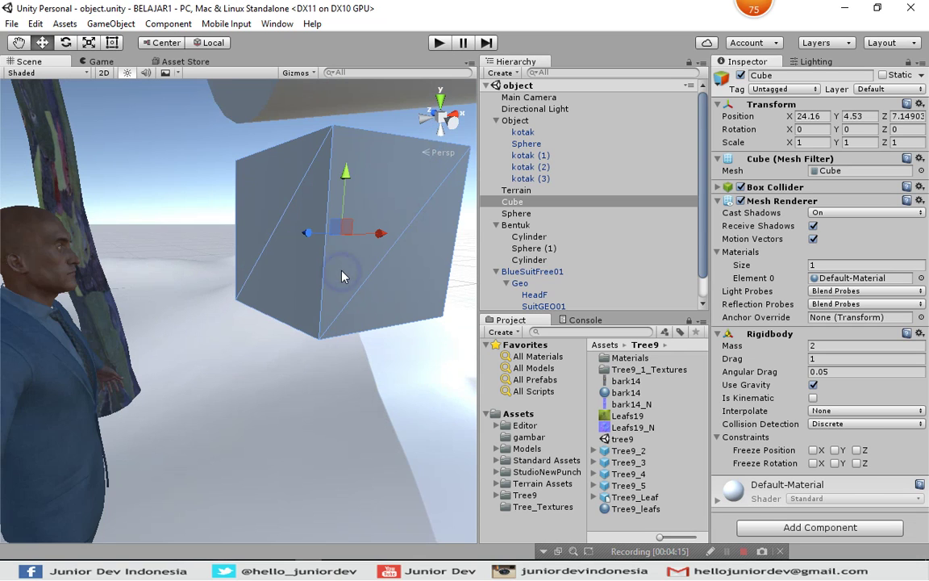
mouse_move(342, 278)
alt+mouse_down()
mouse_move(339, 302)
mouse_move(297, 280)
alt+mouse_up()
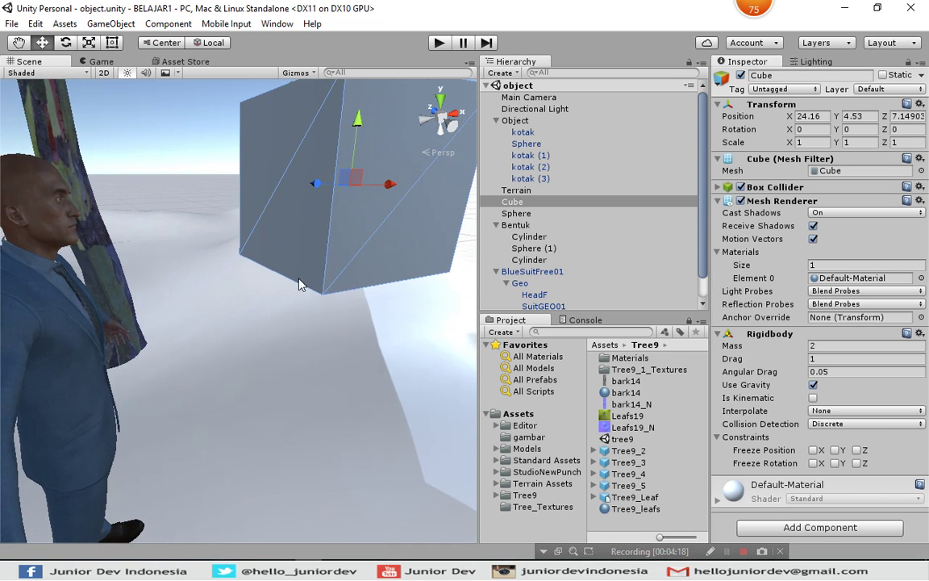
drag(365, 212, 323, 275)
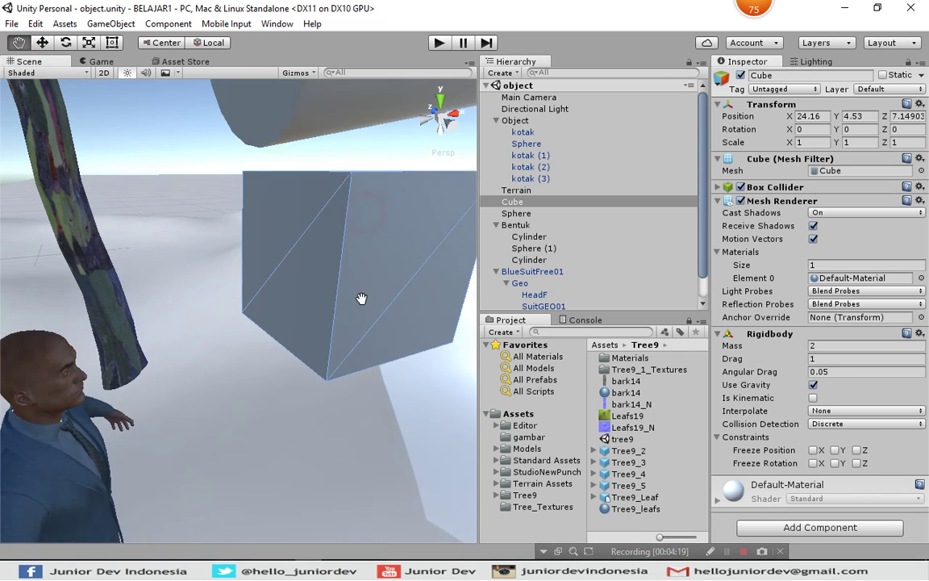
click(42, 42)
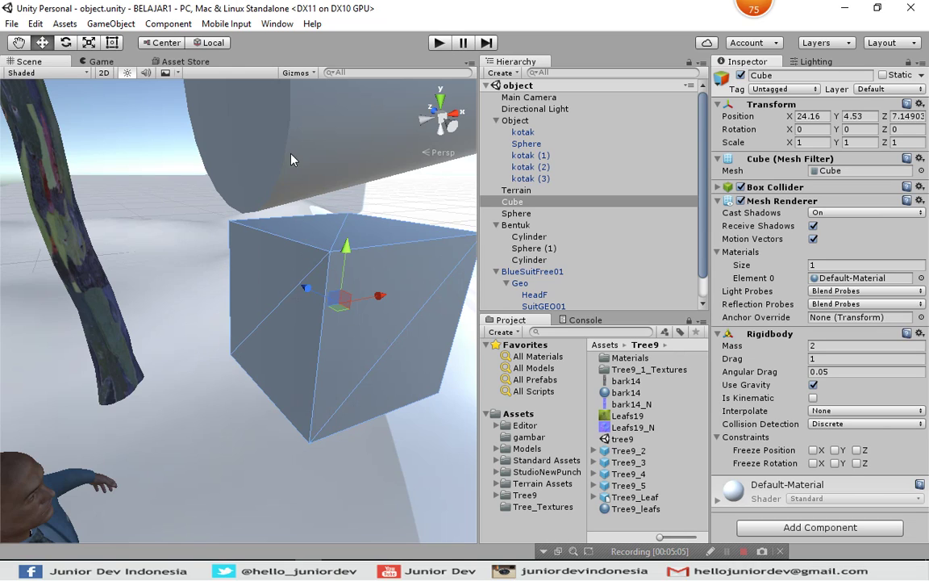
Step: Compare the upper cylinder, sphere and suited character, then frame the Tree9_2 tree
click(353, 140)
mouse_move(365, 201)
alt+mouse_down()
mouse_move(390, 157)
mouse_move(440, 151)
alt+mouse_up()
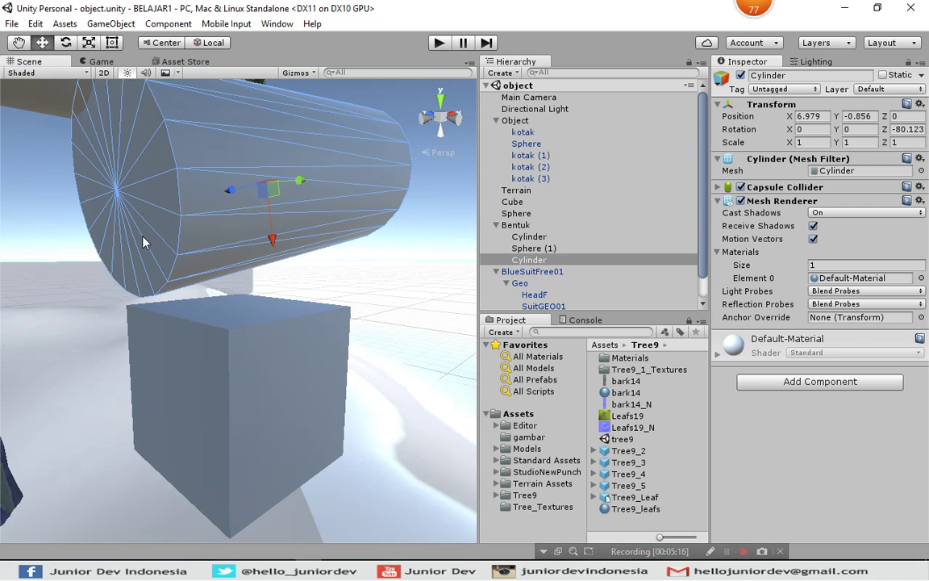
alt+drag(87, 347, 914, 404)
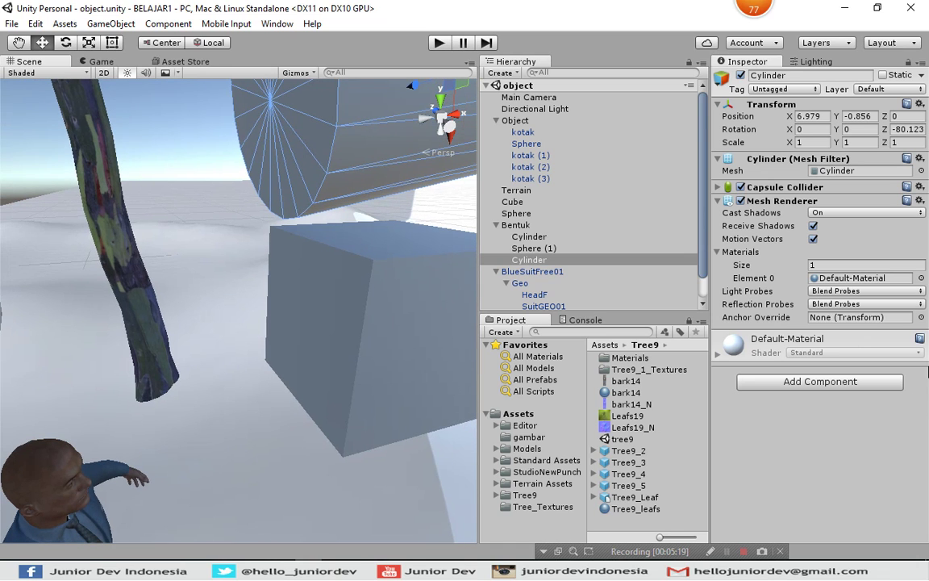
alt+drag(337, 305, 230, 364)
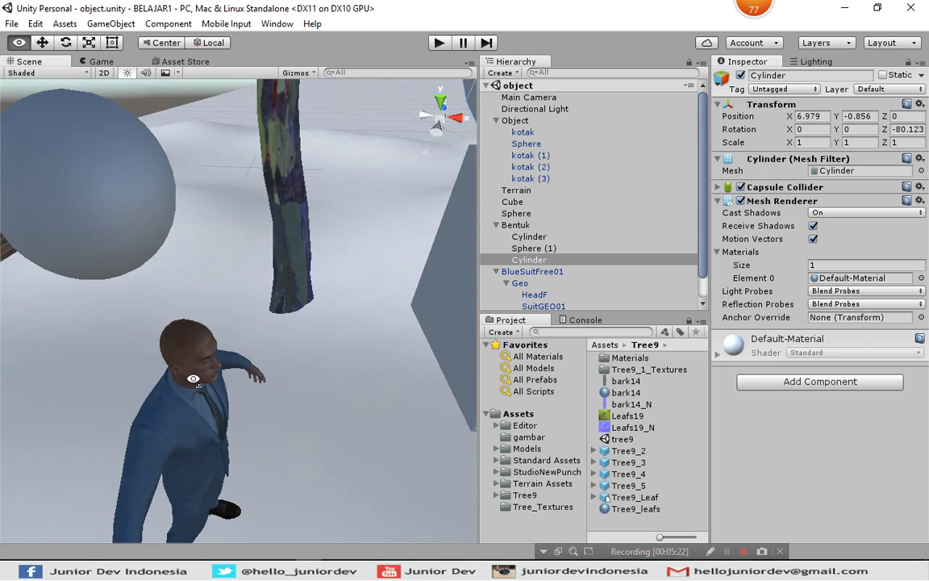
click(149, 185)
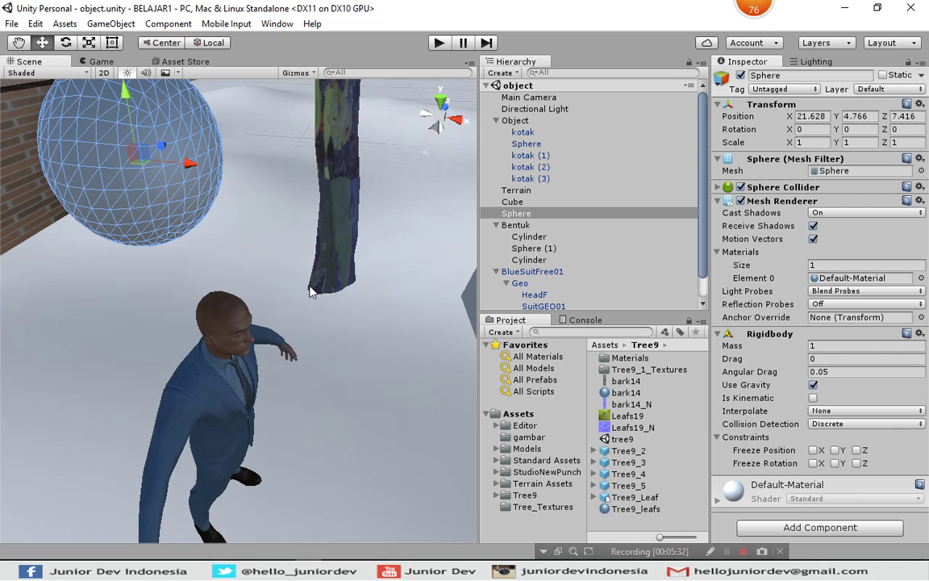
click(217, 386)
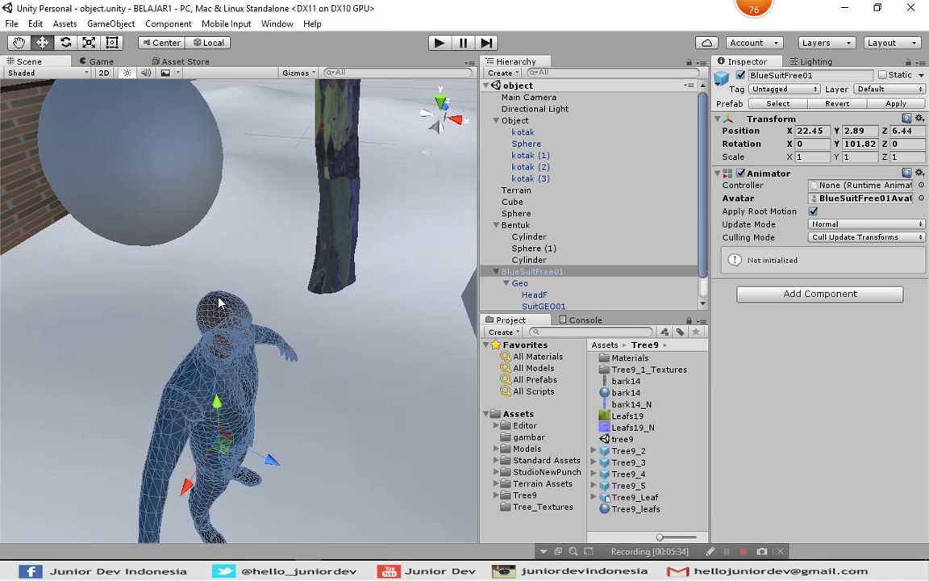
click(339, 200)
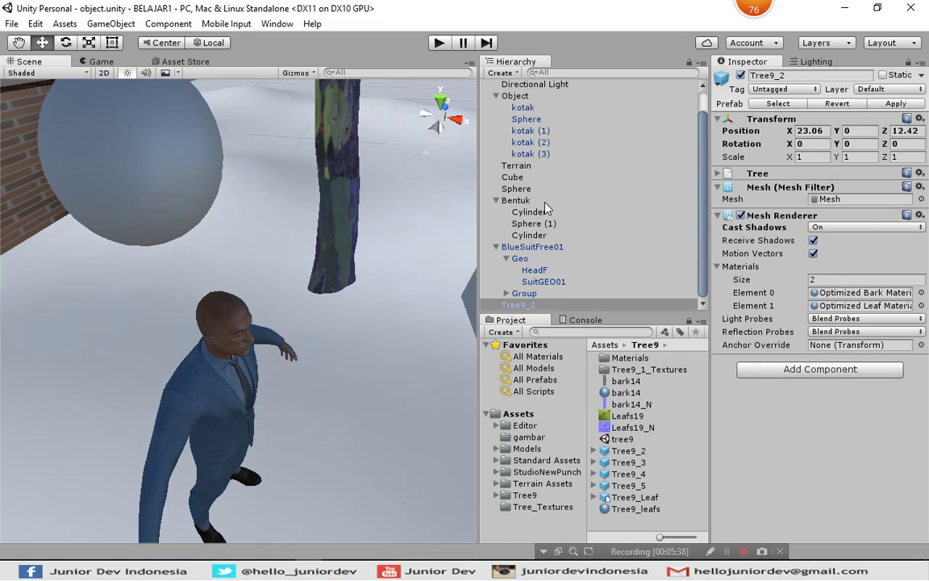
key(f)
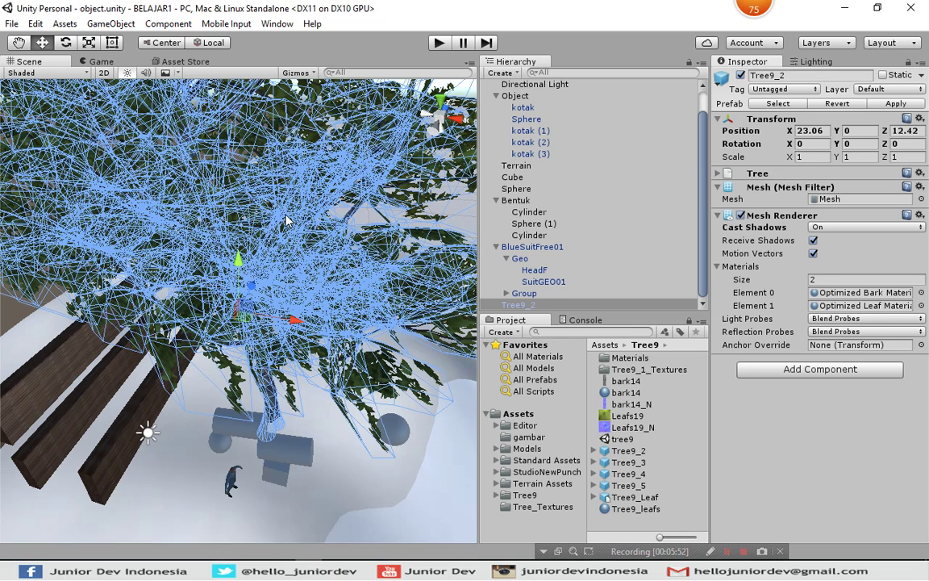
Step: Compare the Inspector components of the Terrain, character, tree, cylinder and cube
click(337, 408)
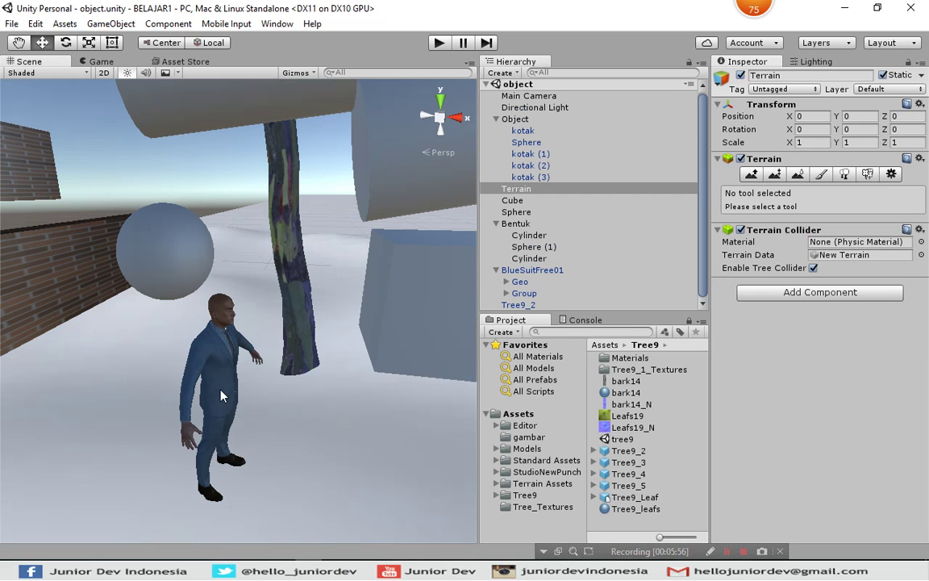
click(225, 321)
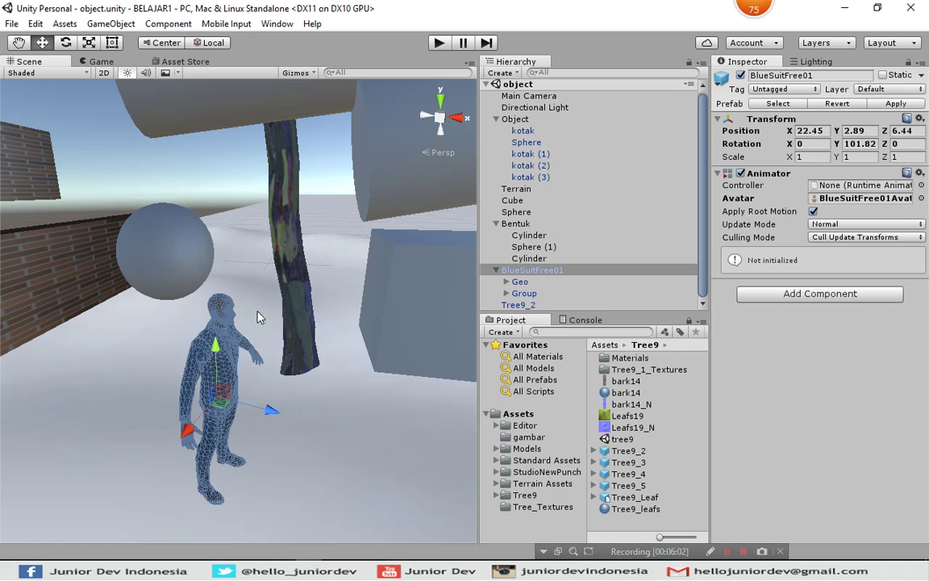
click(300, 314)
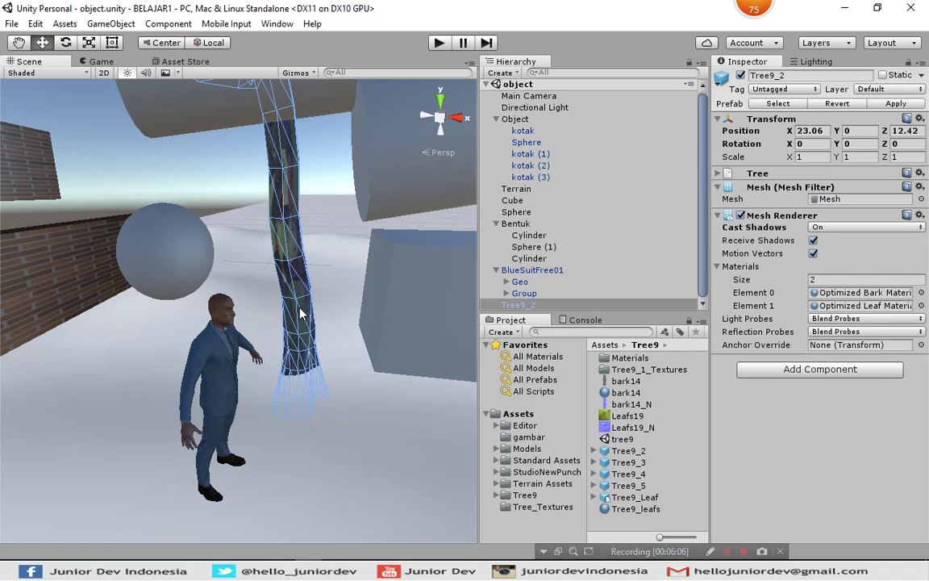
click(394, 186)
click(405, 279)
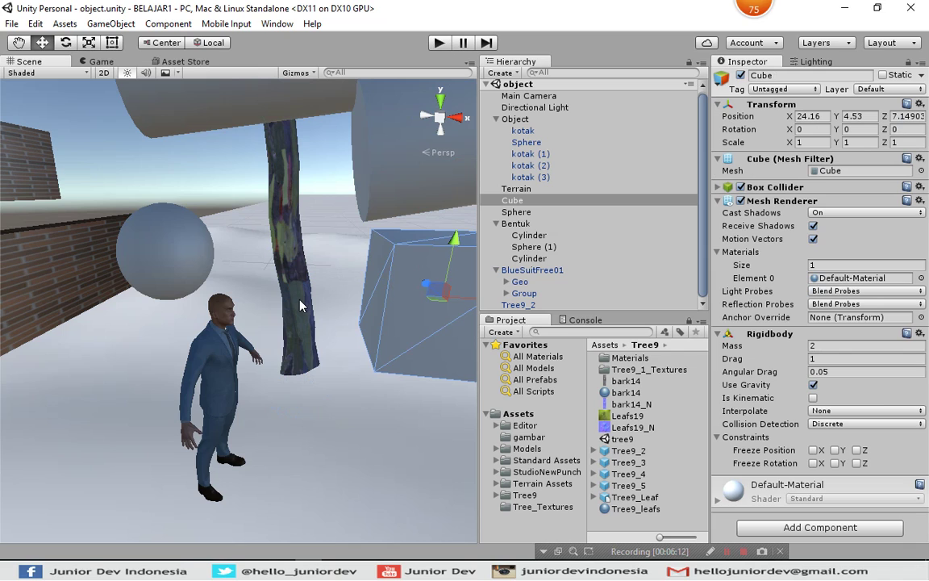
click(300, 305)
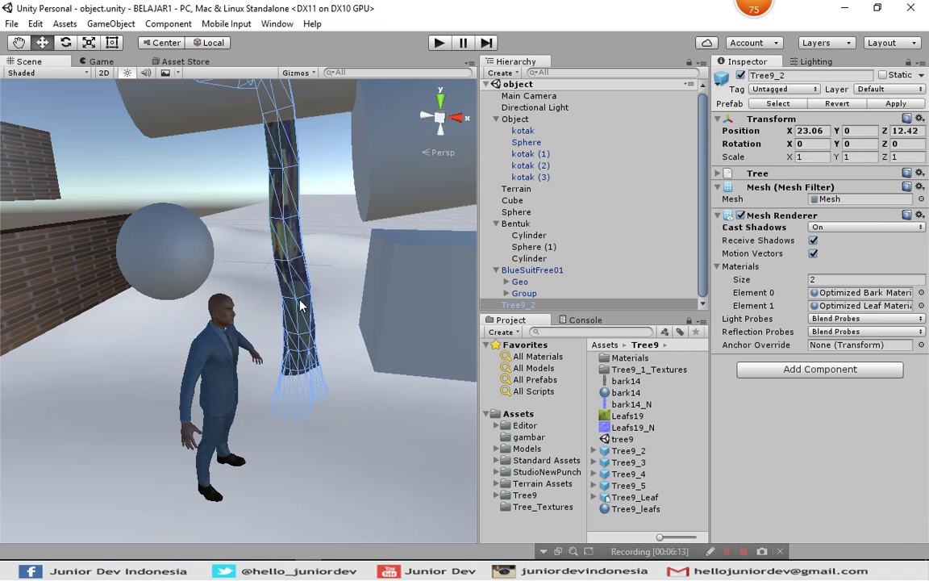
click(218, 387)
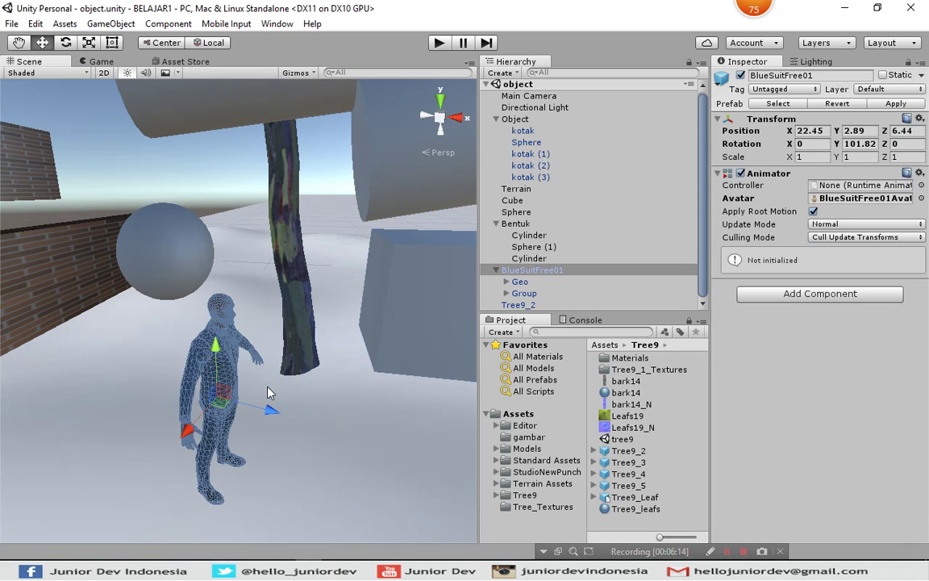
click(319, 397)
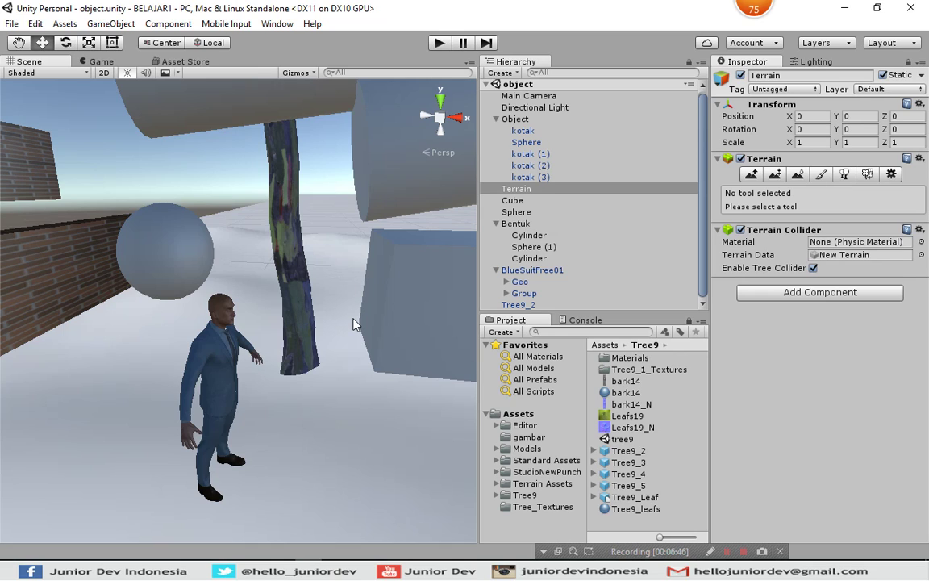
Step: Select the upper-right Bentuk Cylinder to show its mesh and renderer settings
right_drag(305, 246, 359, 257)
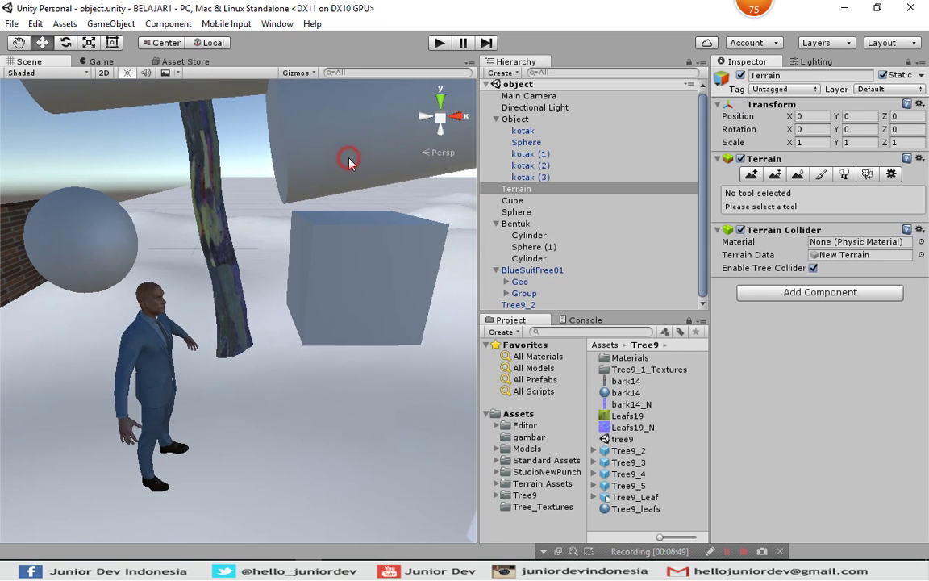
click(349, 163)
right_drag(246, 309, 254, 269)
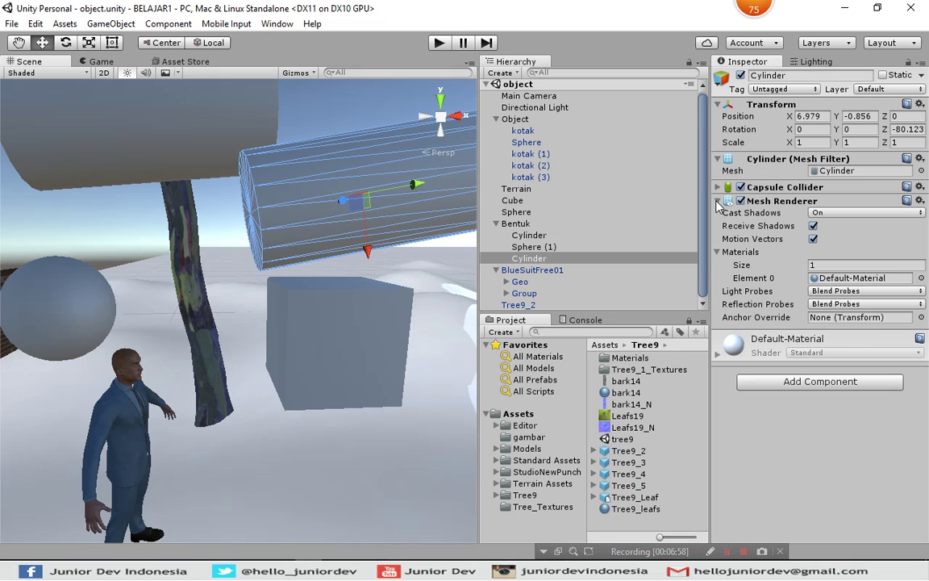
Step: Collapse and re-expand the Cylinder's Mesh Filter component
click(788, 160)
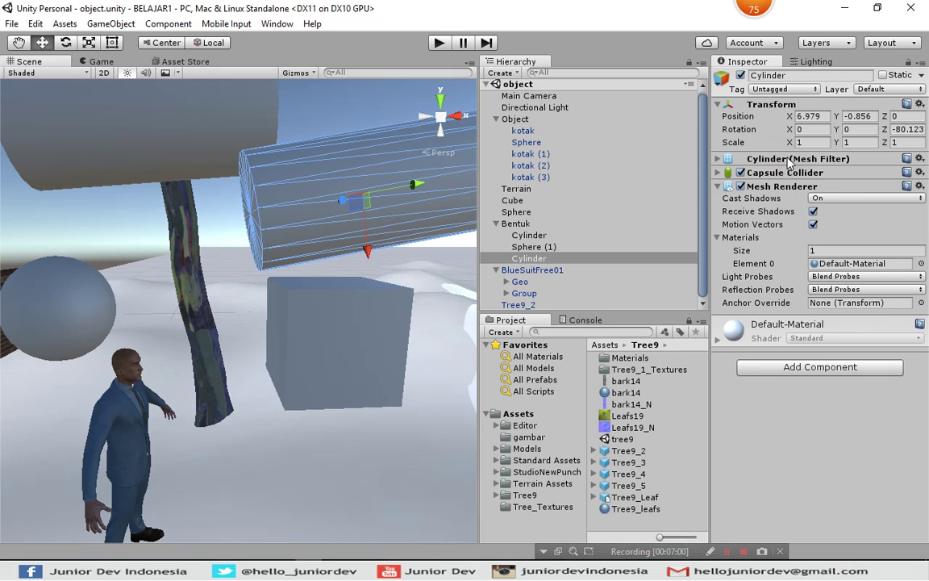
click(716, 160)
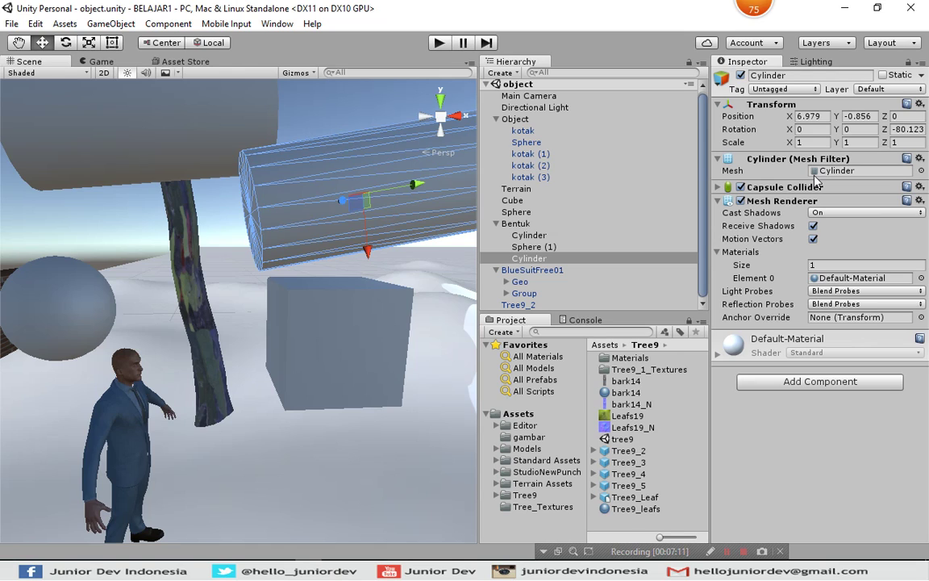
key(alt)
Step: Try the Cube, Plane and Cylinder meshes on the Bentuk Cylinder
click(922, 171)
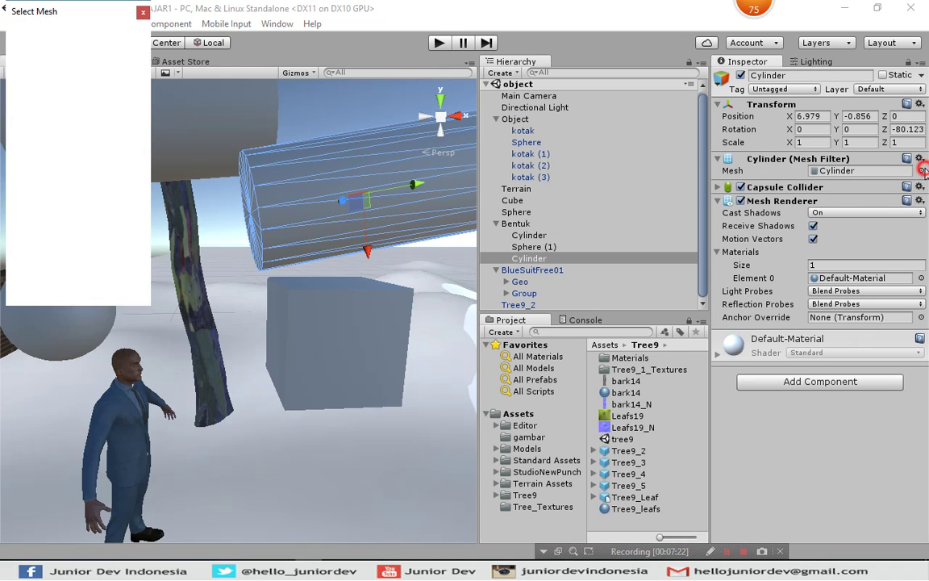
click(50, 182)
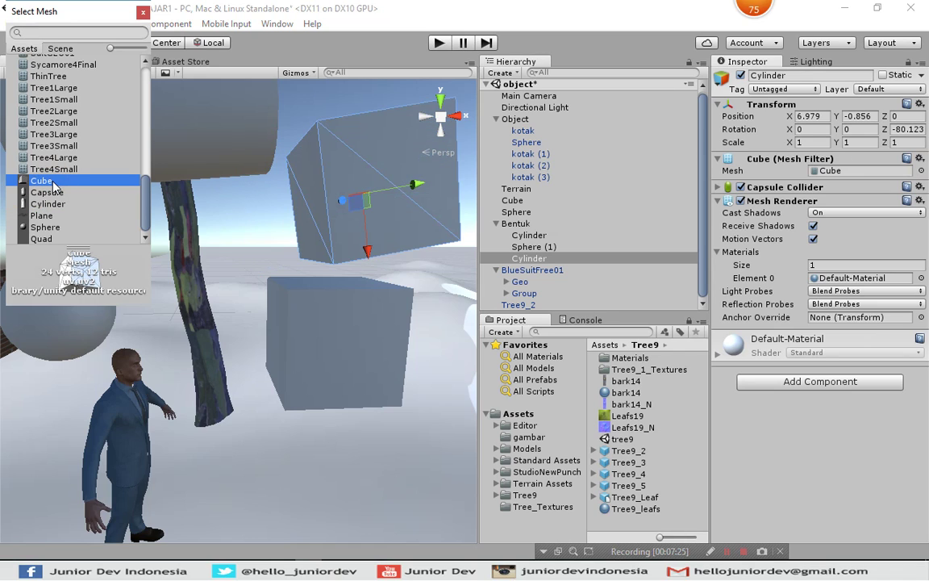
click(48, 206)
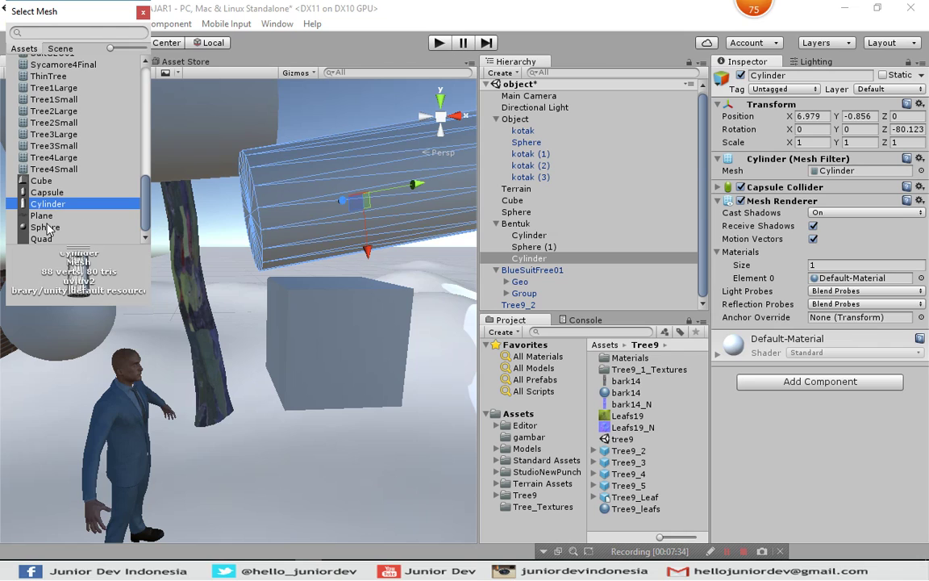
key(Down)
click(44, 182)
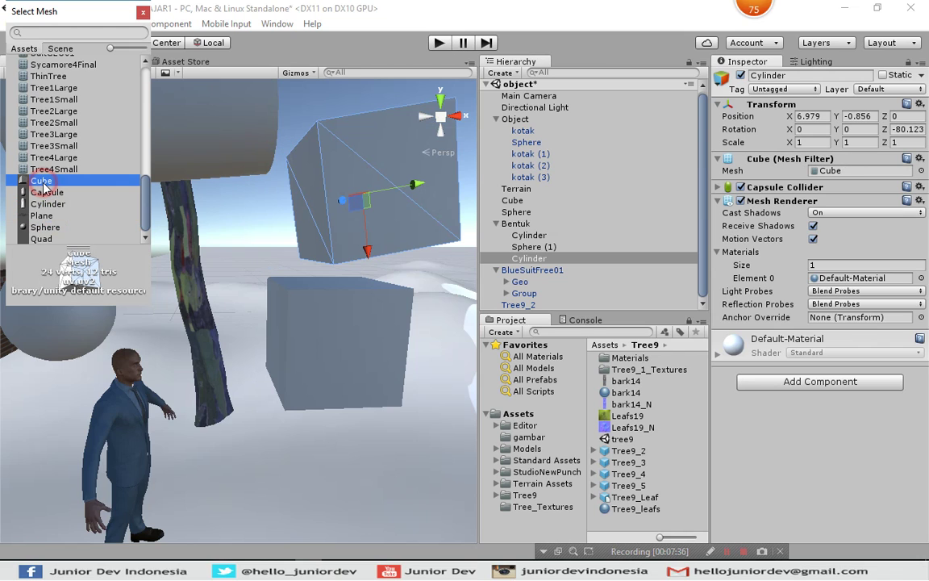
click(115, 207)
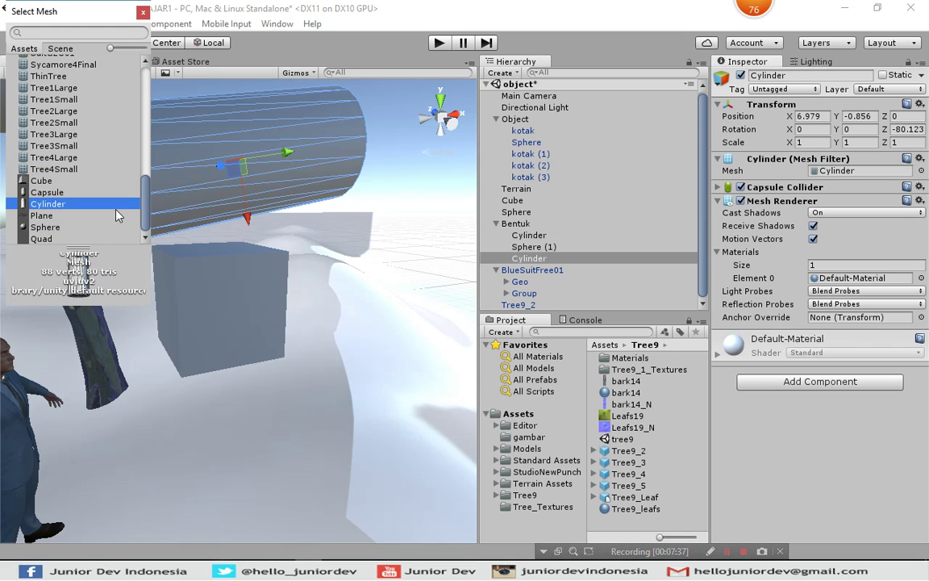
Step: Swap in the Tree4Small mesh, view it, then restore the Cylinder mesh
click(49, 170)
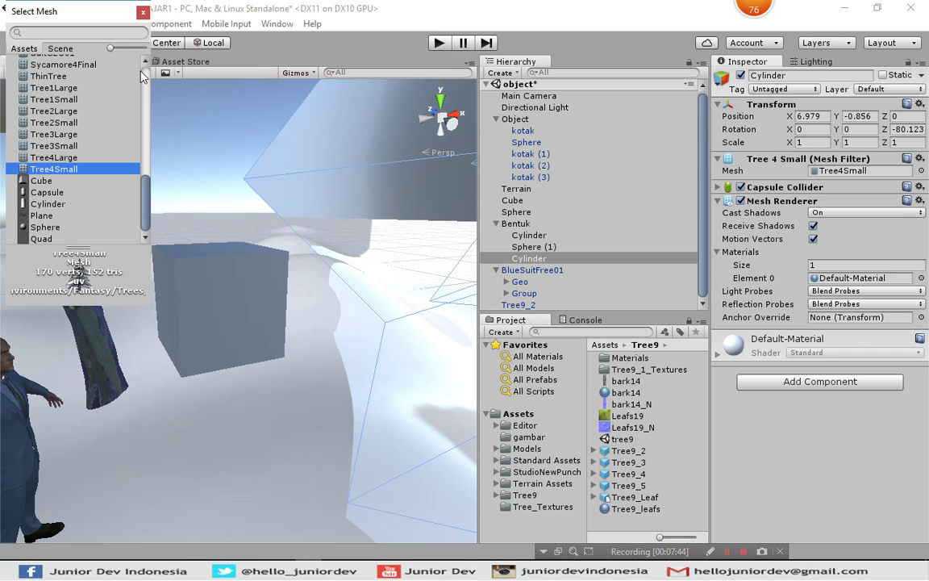
click(319, 186)
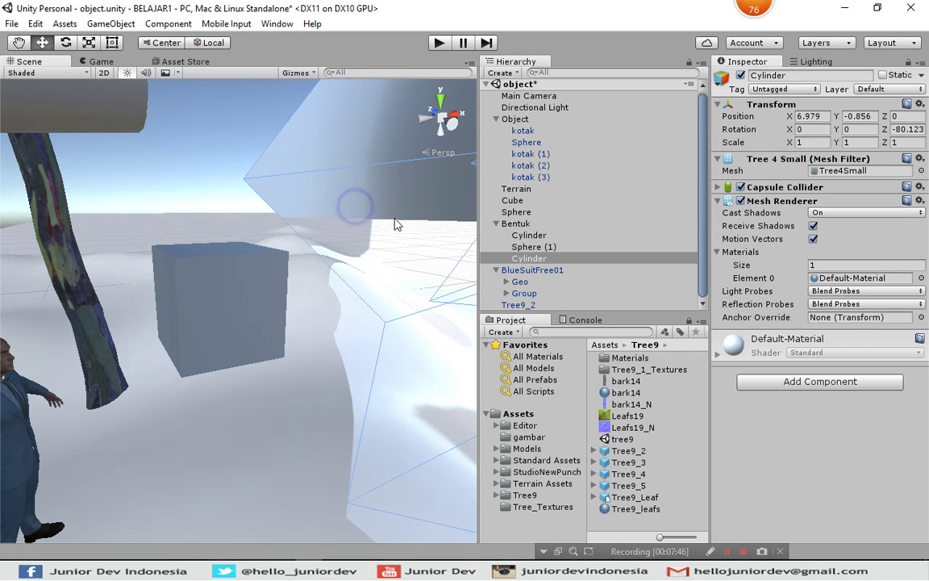
right_drag(249, 173, 533, 152)
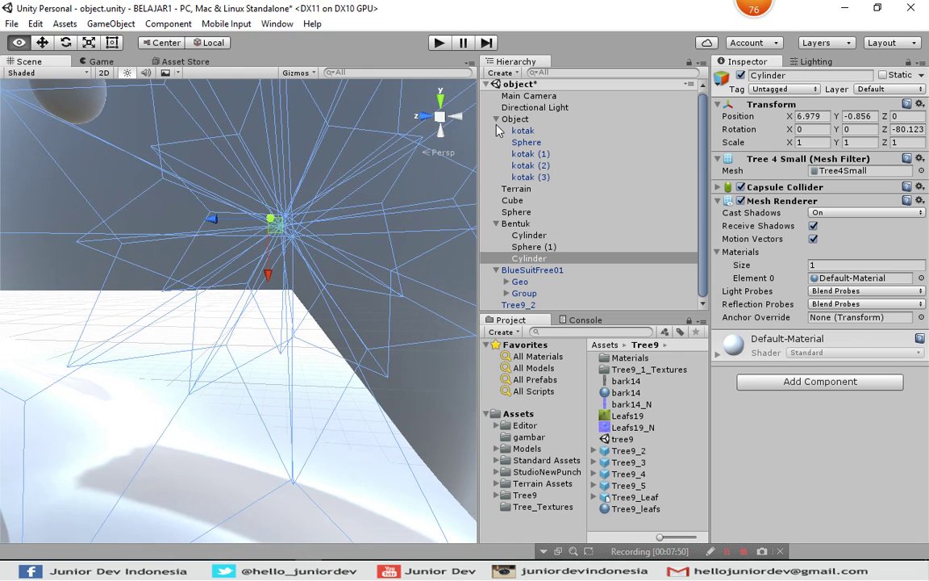
right_drag(532, 152, 447, 112)
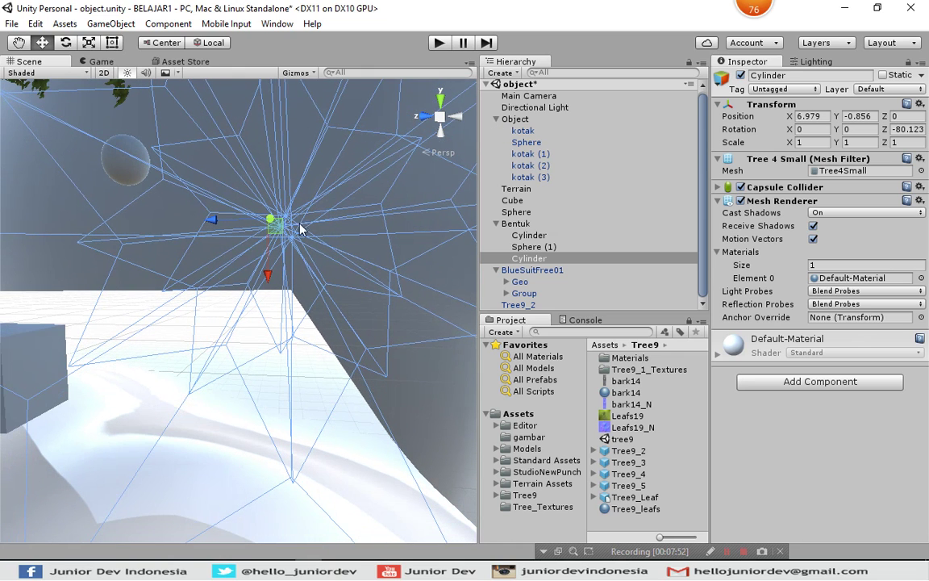
click(922, 170)
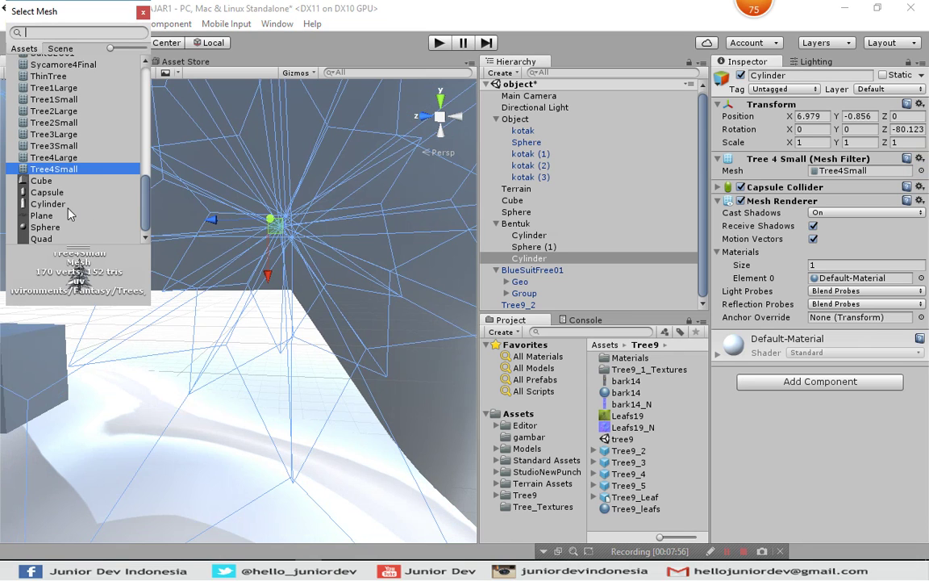
click(56, 203)
Step: Hide the Cube by disabling its Mesh Renderer, re-enable it, then select the suited character
click(143, 12)
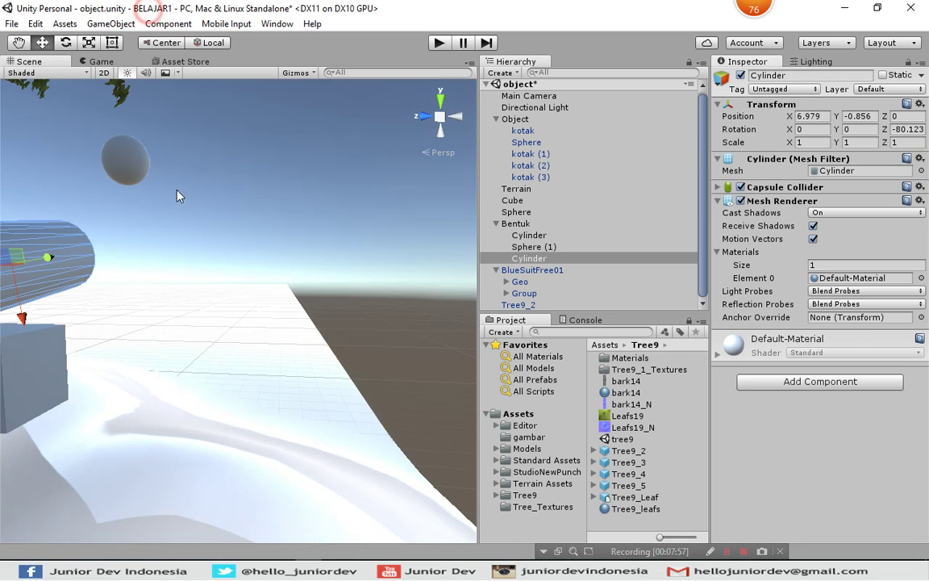
mouse_move(243, 239)
alt+mouse_down()
mouse_move(142, 239)
mouse_move(233, 262)
mouse_move(207, 255)
mouse_move(321, 256)
mouse_move(200, 252)
alt+mouse_up()
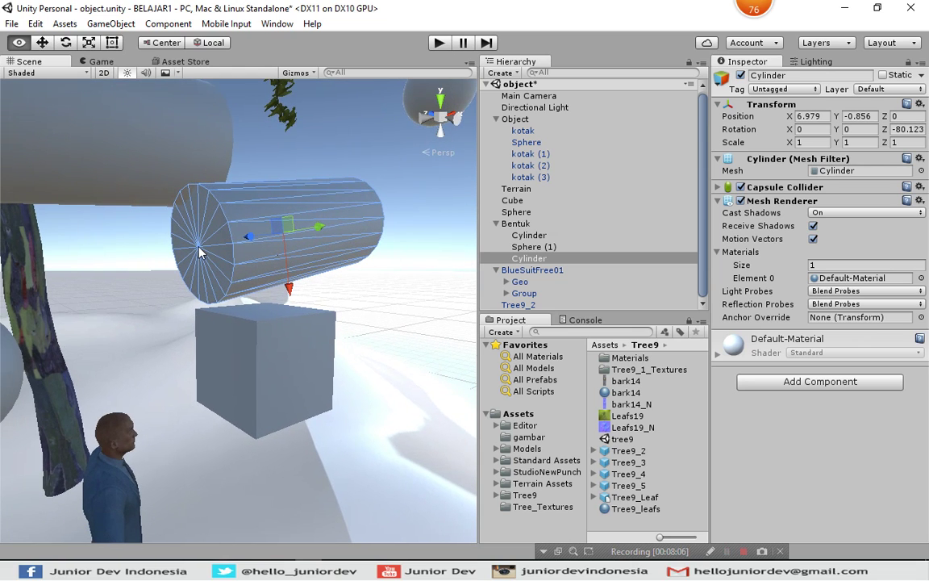
click(258, 367)
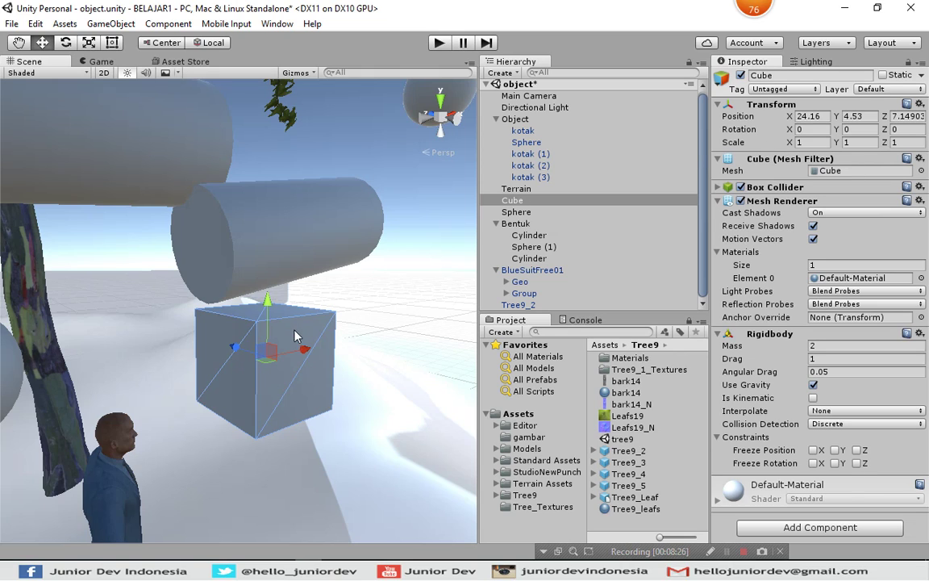
click(741, 201)
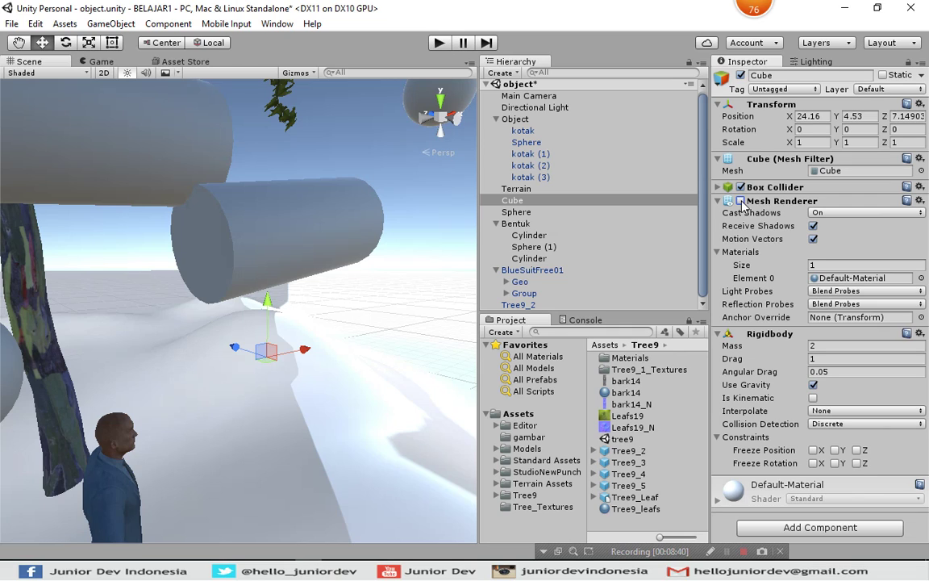
click(740, 200)
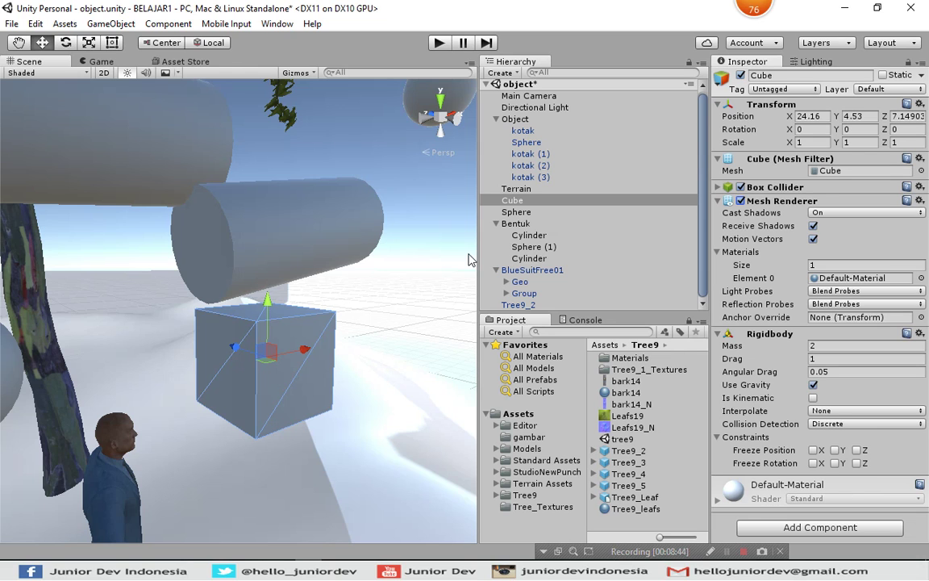
alt+drag(351, 305, 270, 389)
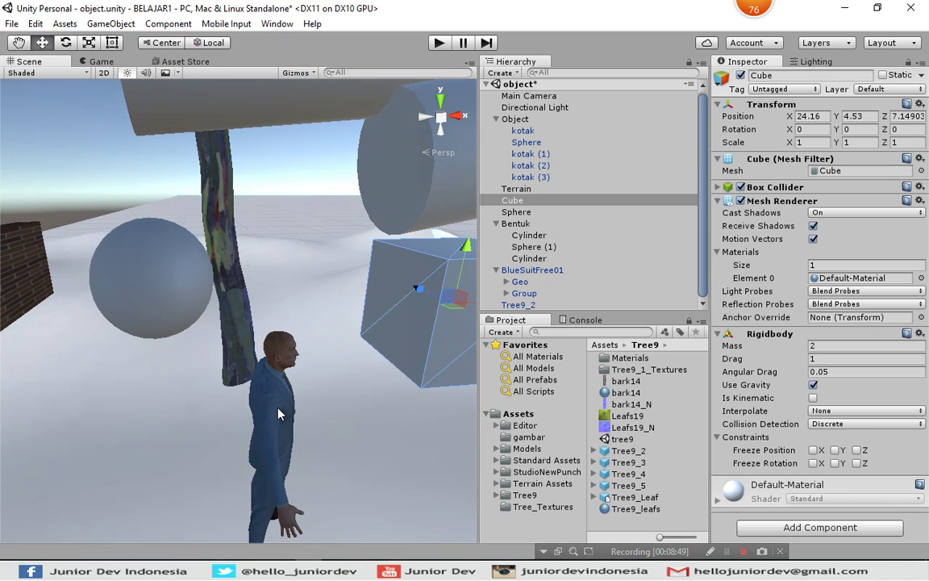
click(280, 421)
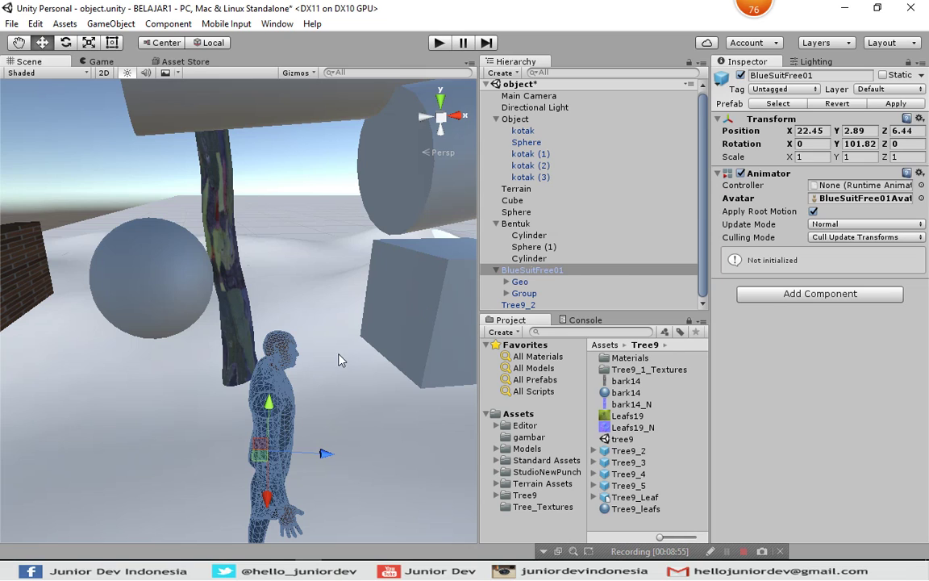
Step: Expand BlueSuitFree01's Geo group and select the HeadF head mesh
click(506, 281)
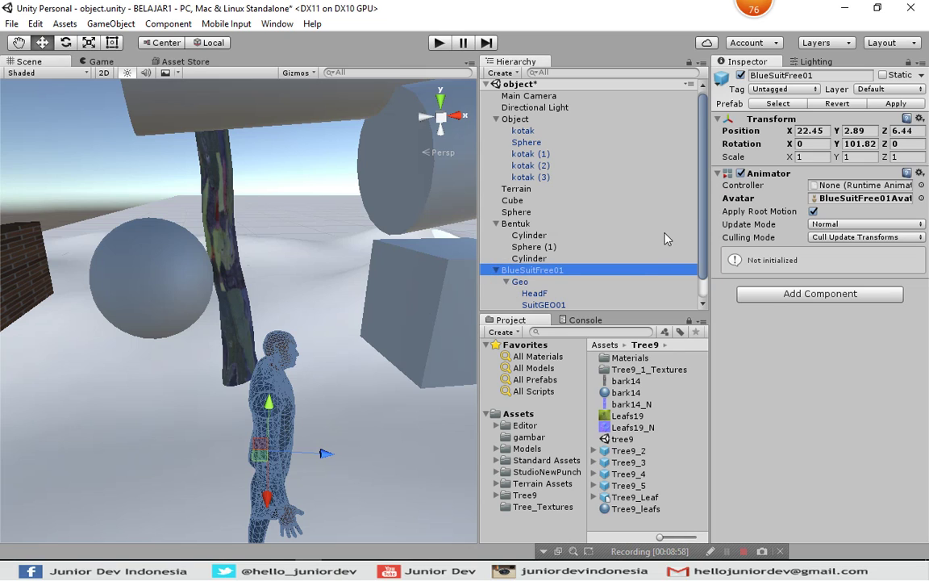
drag(707, 249, 707, 267)
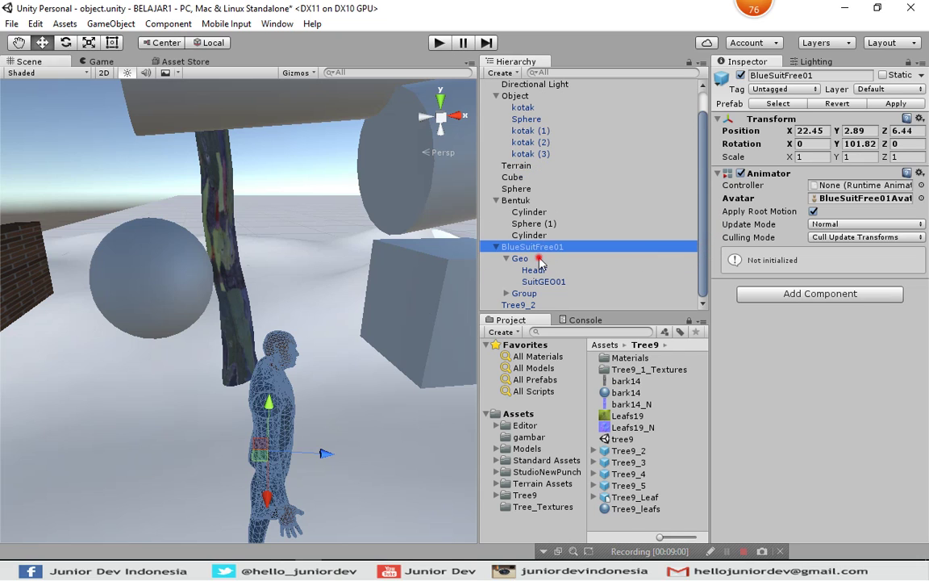
click(520, 258)
click(534, 271)
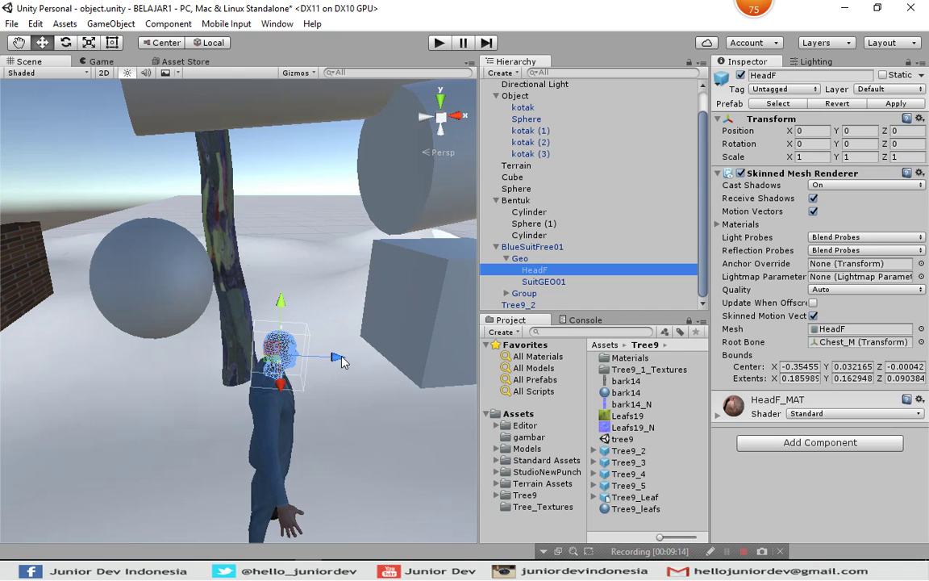
click(530, 247)
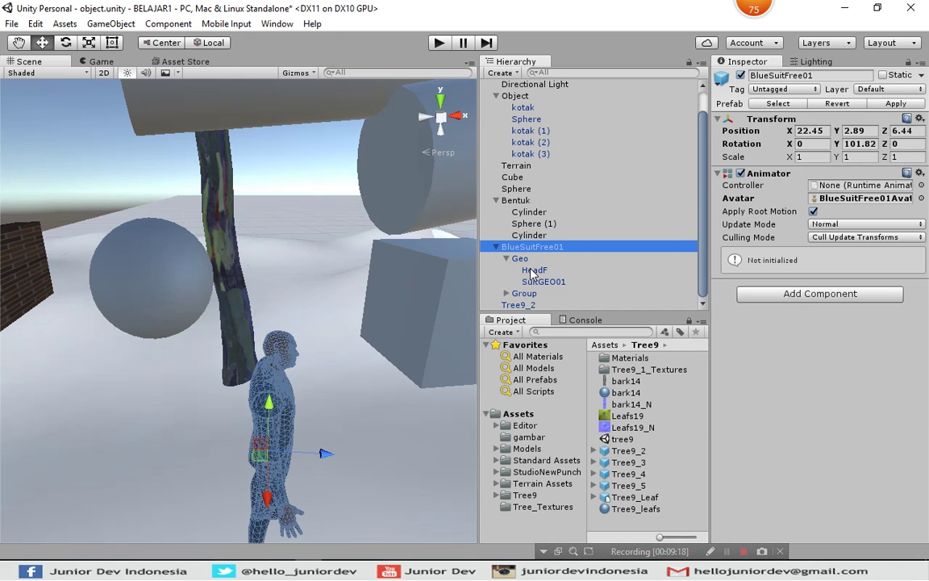
click(535, 270)
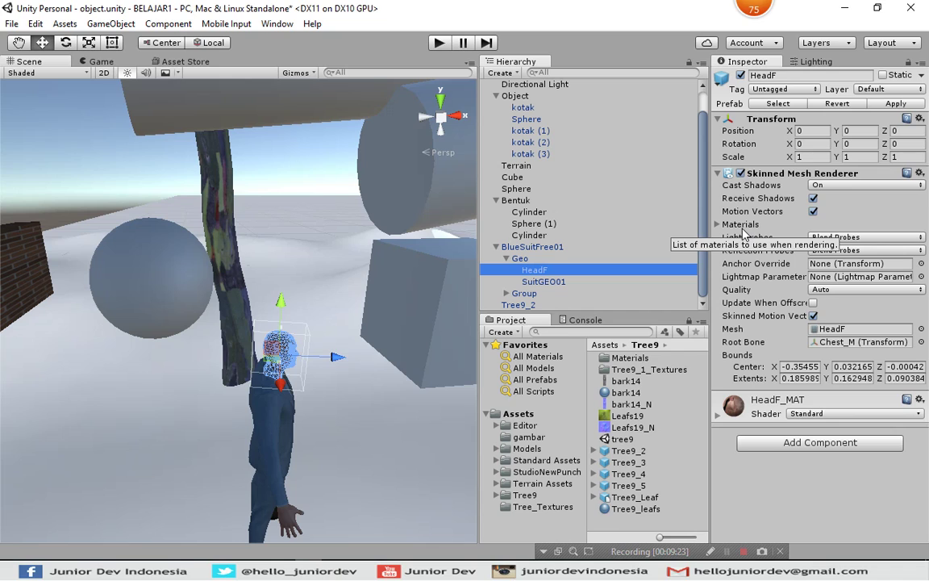
Step: Check HeadF's HeadF_MAT material list, switch to Move, and reselect the Cube
click(719, 227)
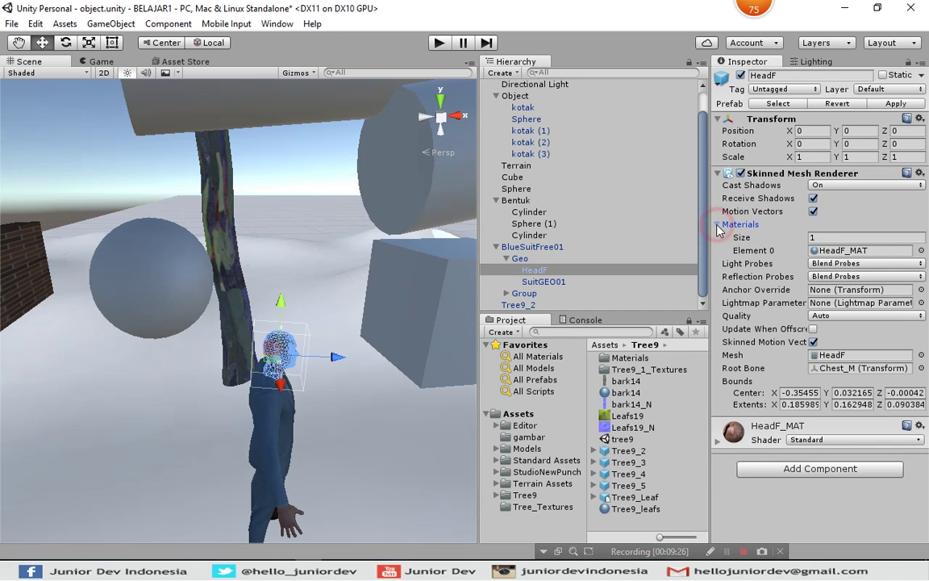
click(717, 226)
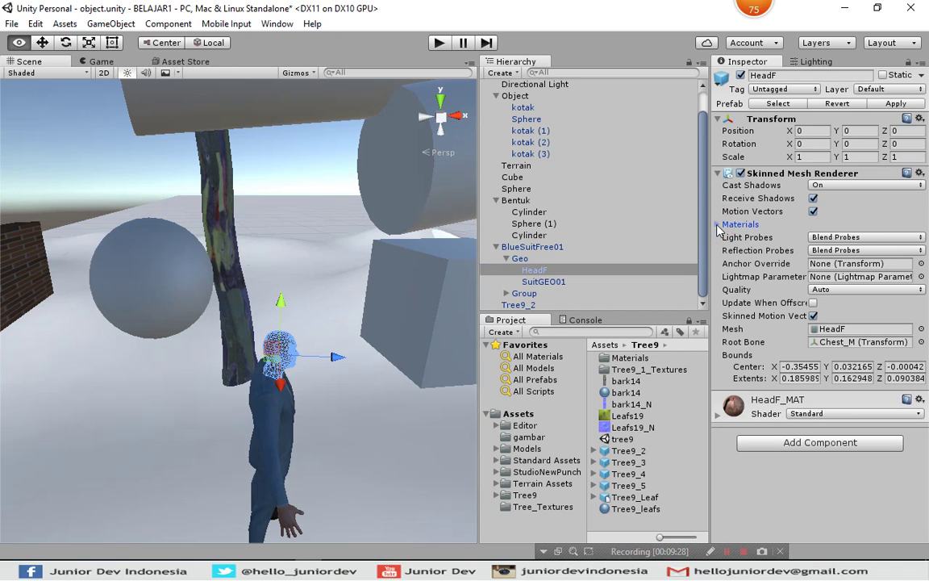
key(w)
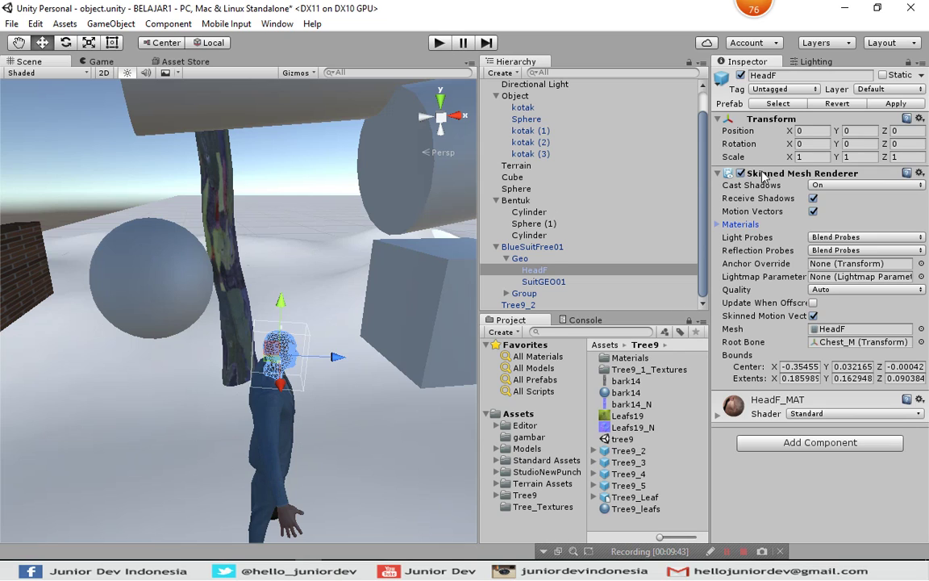
click(426, 330)
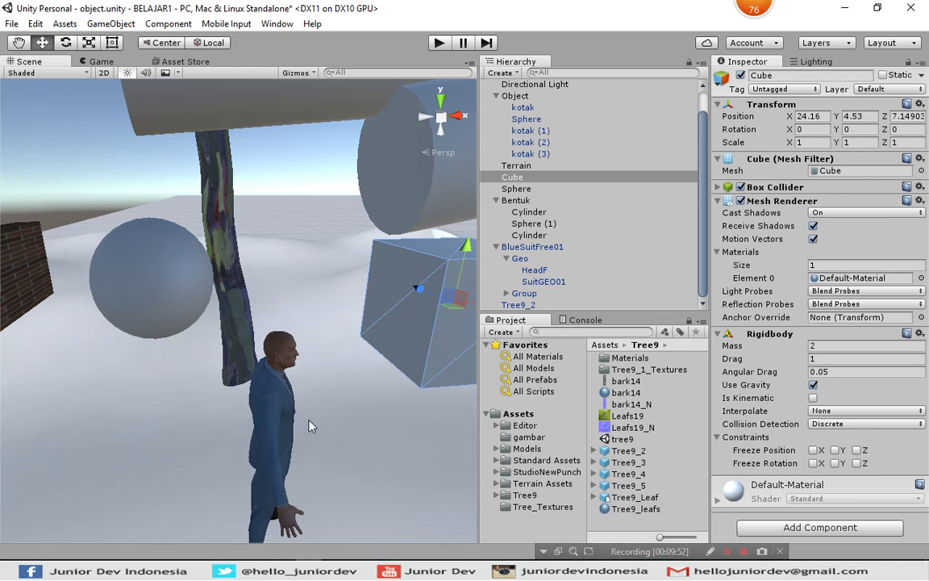
Step: Select the character's HeadF mesh, then select Tree9_2 to show its Optimized Bark and Leaf materials
click(271, 427)
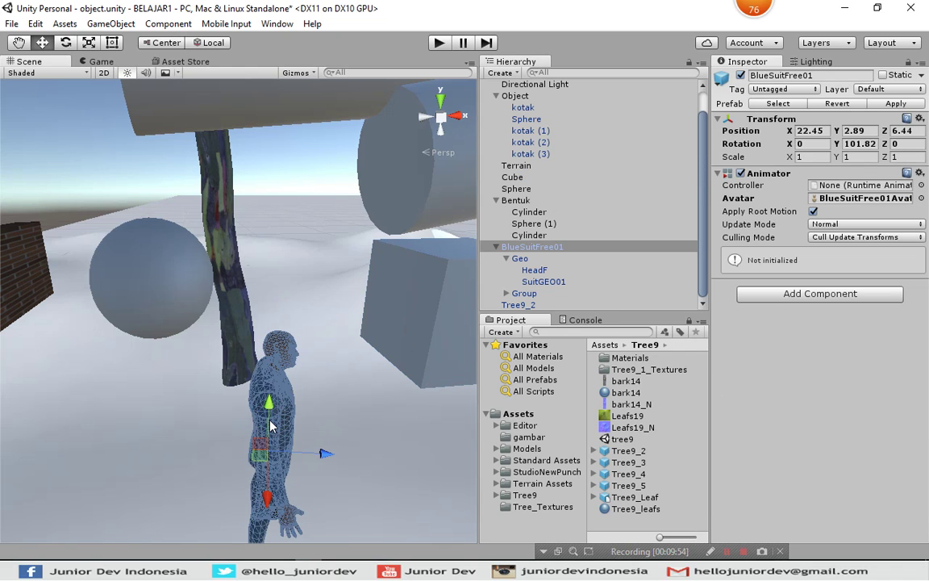
click(536, 269)
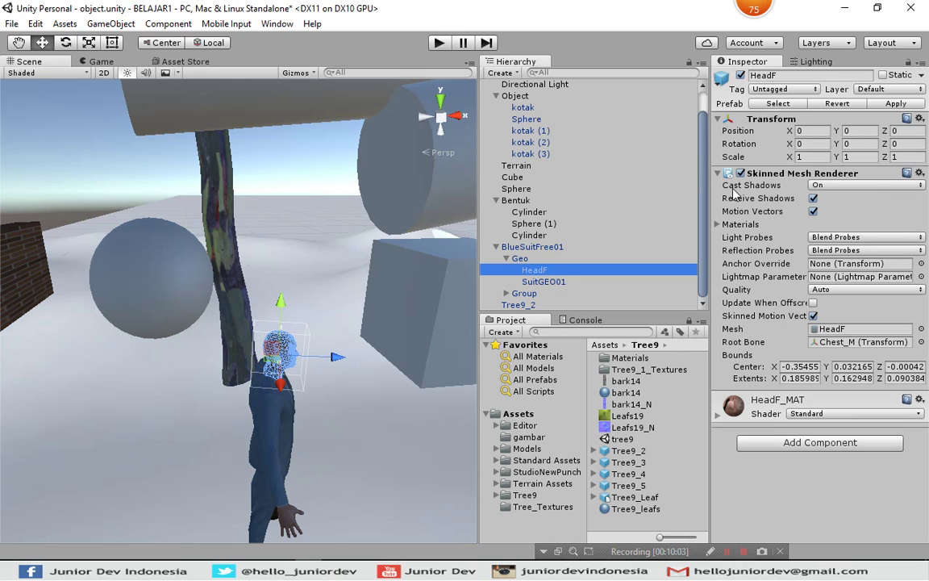
key(alt)
key(alt)
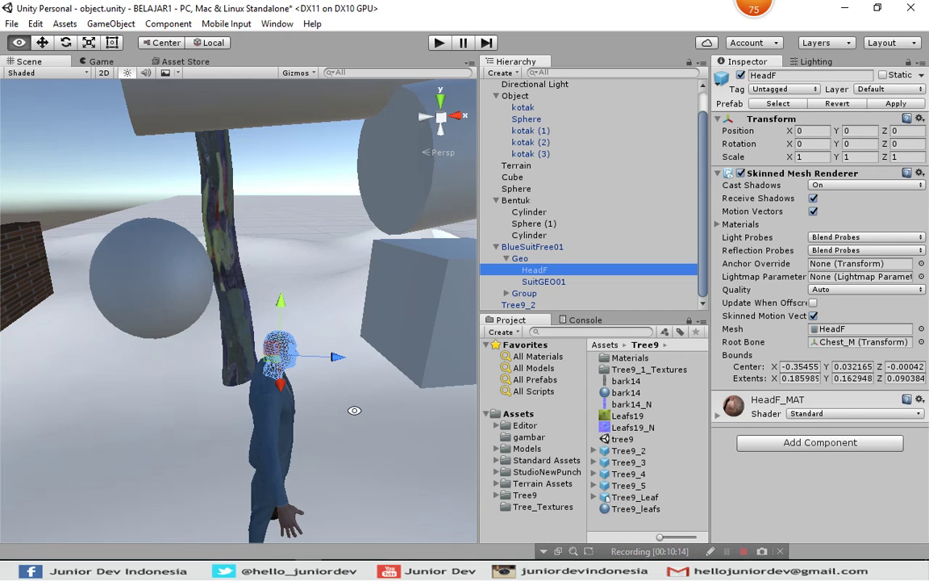
click(235, 309)
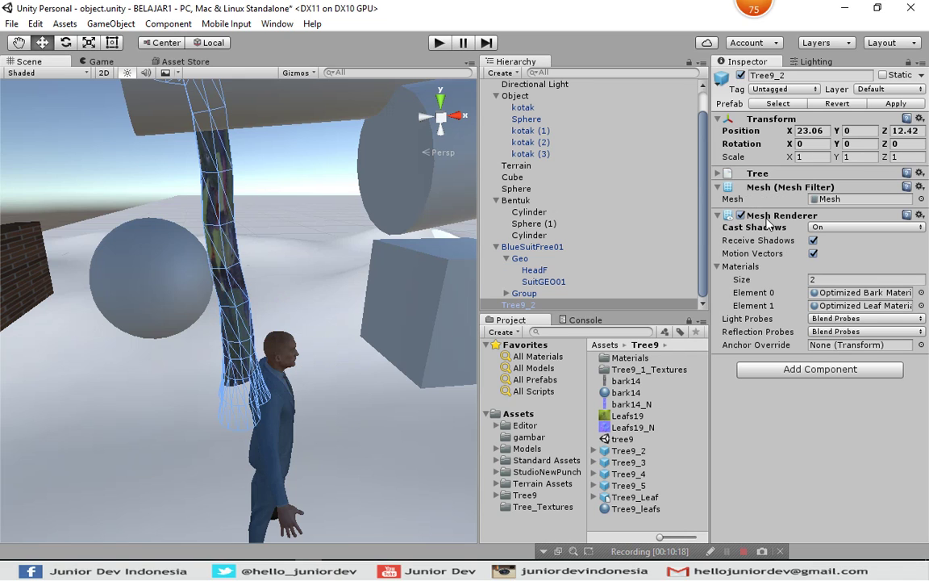
Step: Orbit to look up at the tree from below, then select the right-hand Bentuk Cylinder
alt+drag(290, 259, 288, 168)
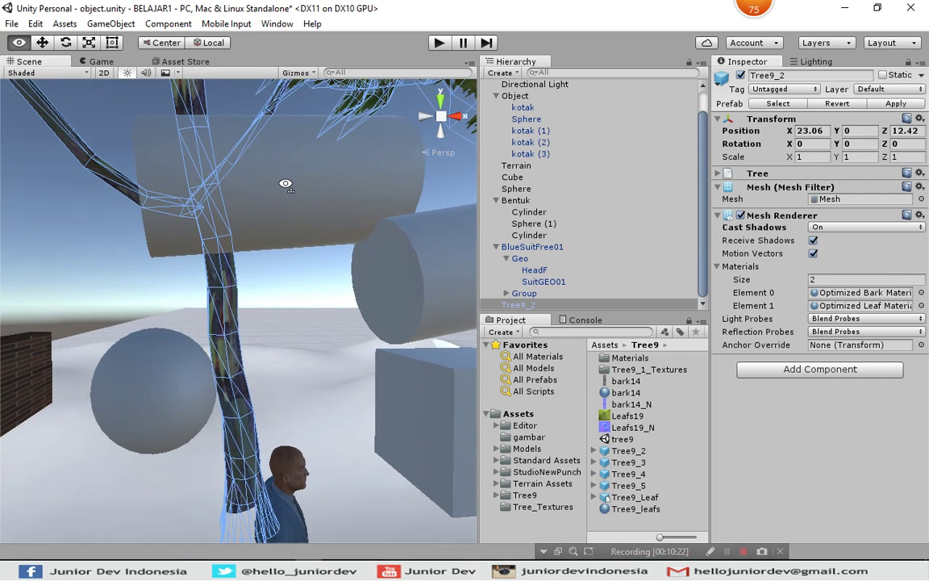
alt+drag(288, 168, 286, 195)
click(295, 259)
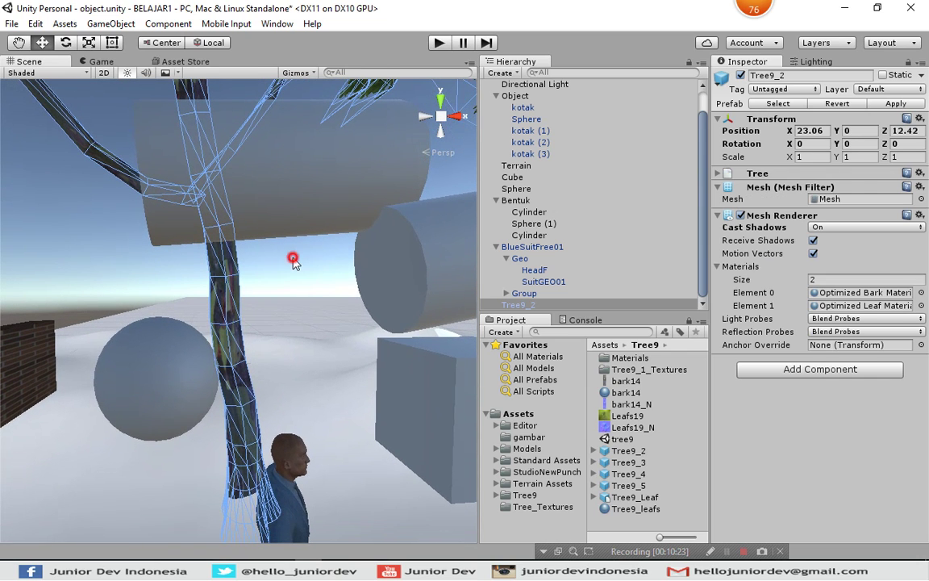
click(229, 305)
click(297, 296)
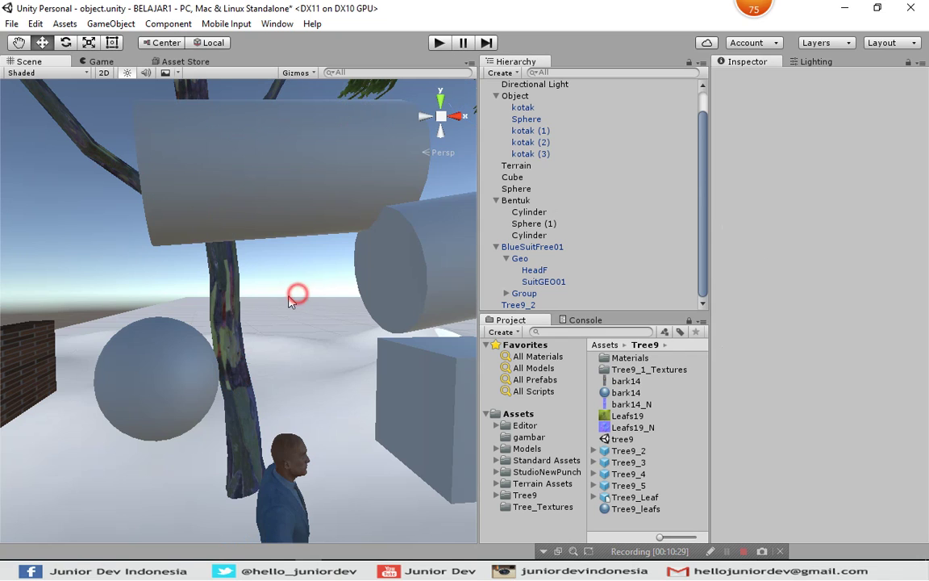
click(224, 315)
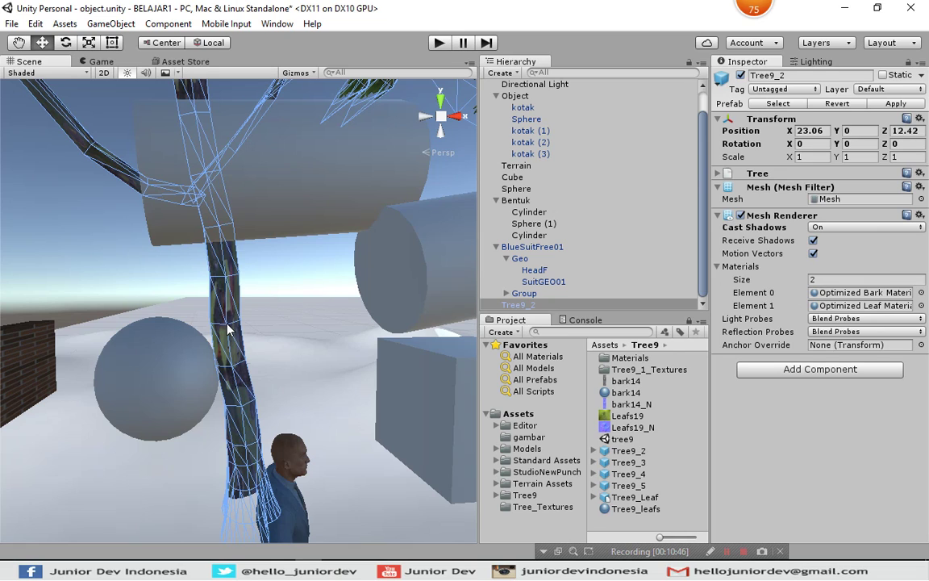
click(315, 242)
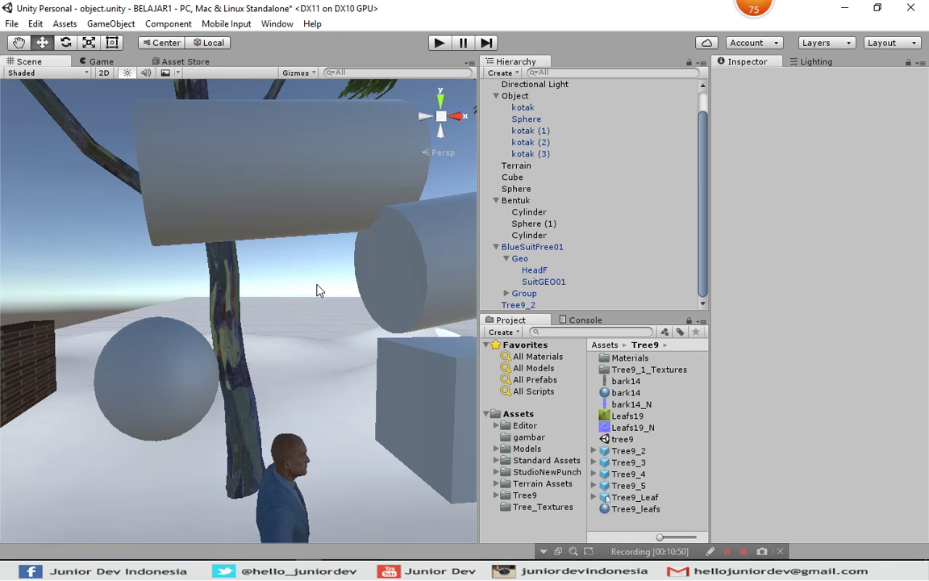
click(414, 280)
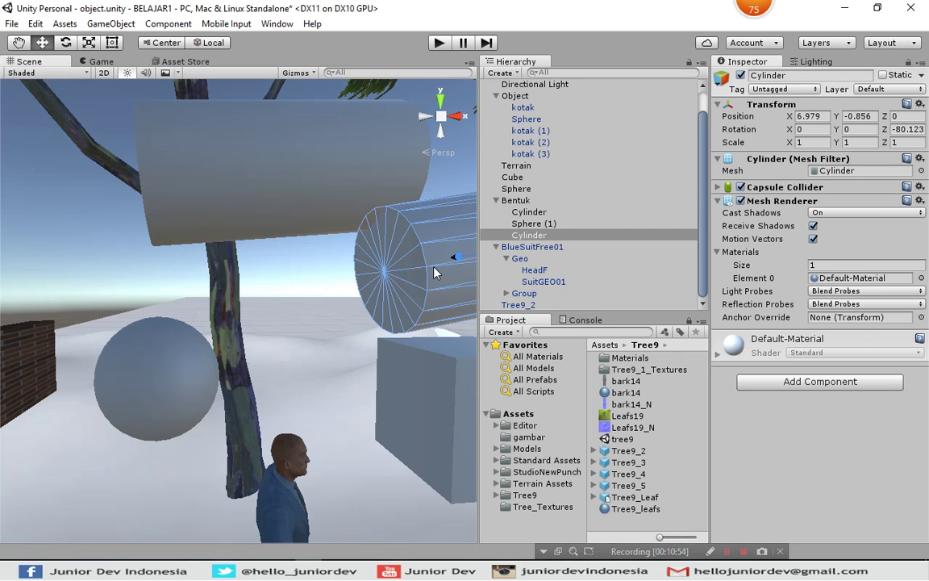
Step: Slide the cylinder to X 7.035 and tilt it to rotation -5.556, 33.422, -81.765
mouse_move(346, 313)
alt+mouse_down()
mouse_move(496, 242)
mouse_move(338, 241)
alt+mouse_up()
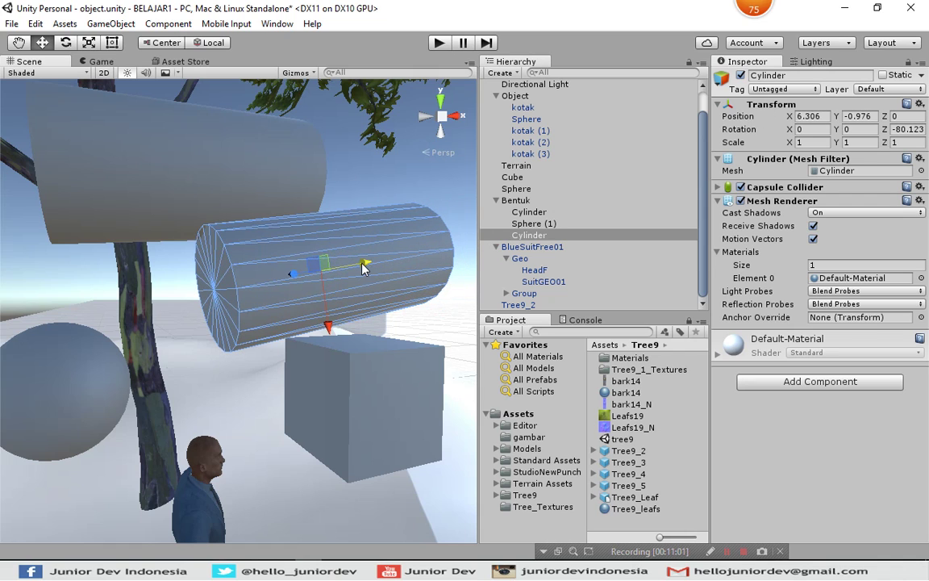
drag(363, 268, 428, 256)
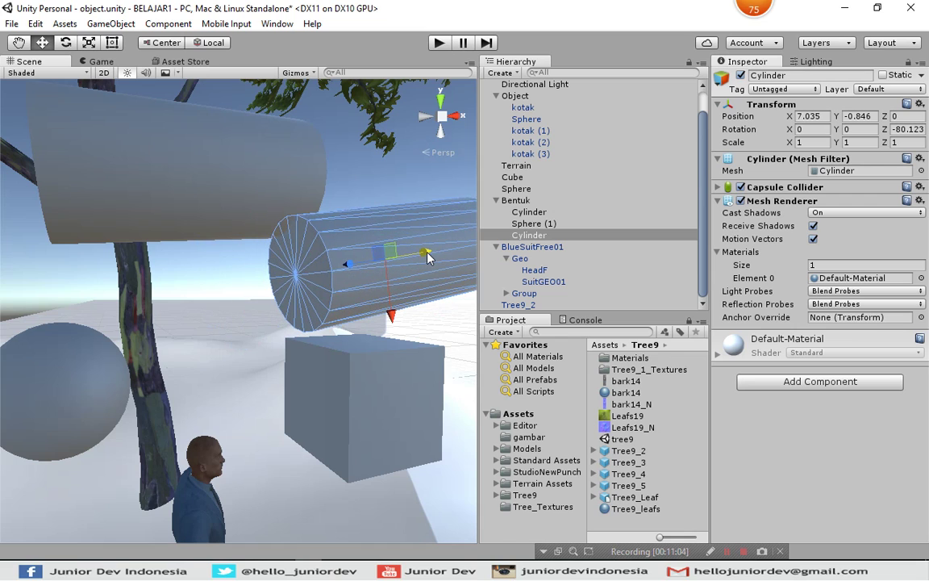
click(65, 43)
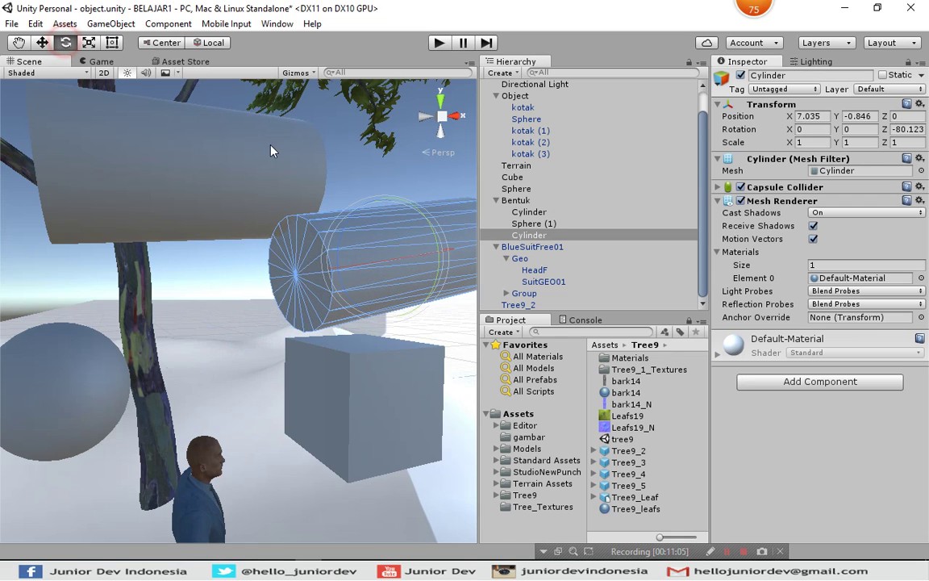
drag(429, 257, 365, 268)
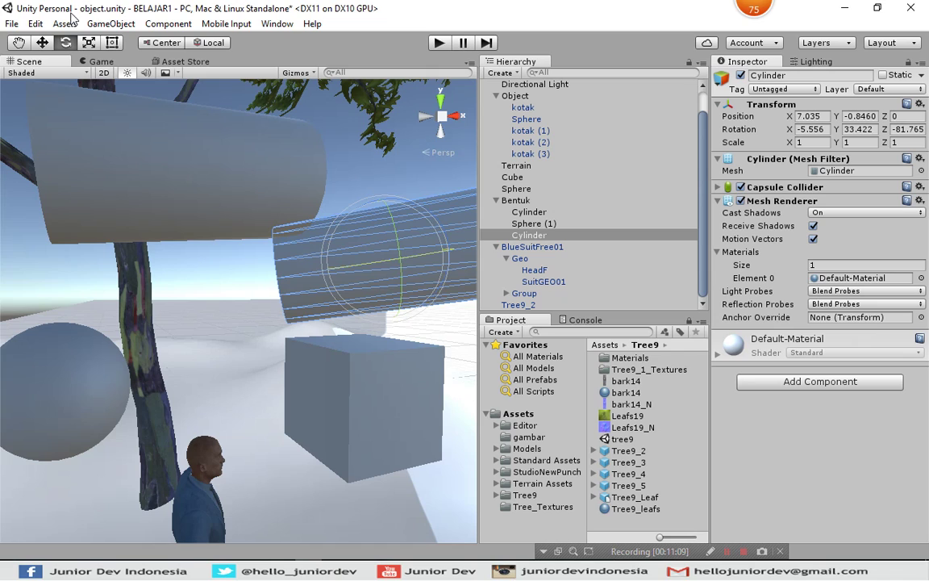
Step: Scale the cylinder to 1.1736 × 1.34098 × 1, then frame the root Sphere
click(89, 43)
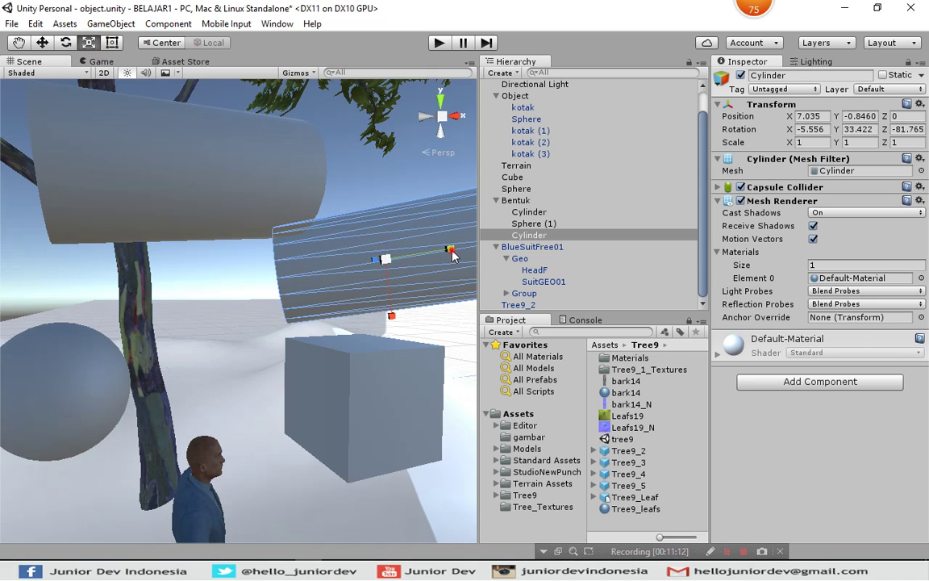
mouse_move(449, 248)
mouse_down()
mouse_move(423, 342)
mouse_move(395, 333)
mouse_up()
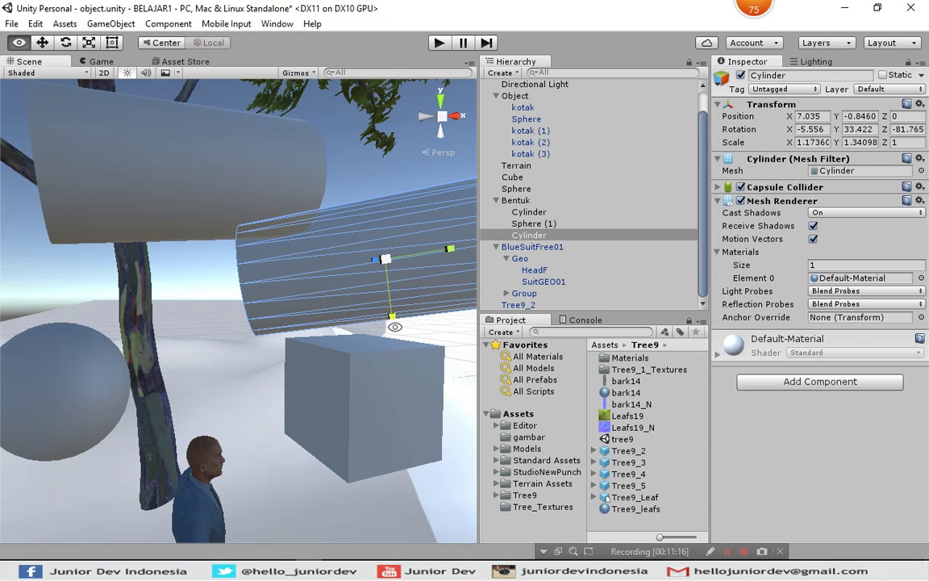
double_click(519, 214)
key(w)
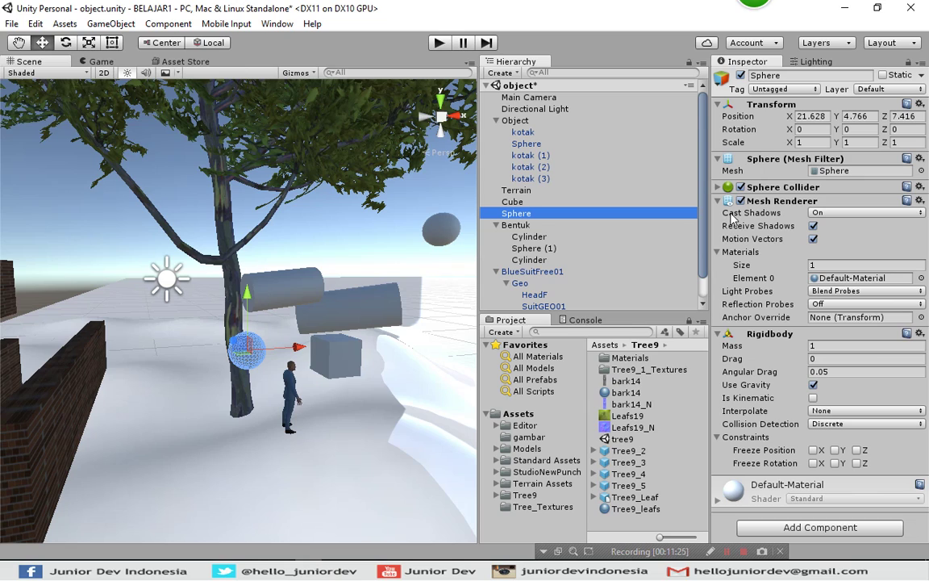
Step: Raise the Directional Light's Intensity from 1.2 to 1.3
click(731, 216)
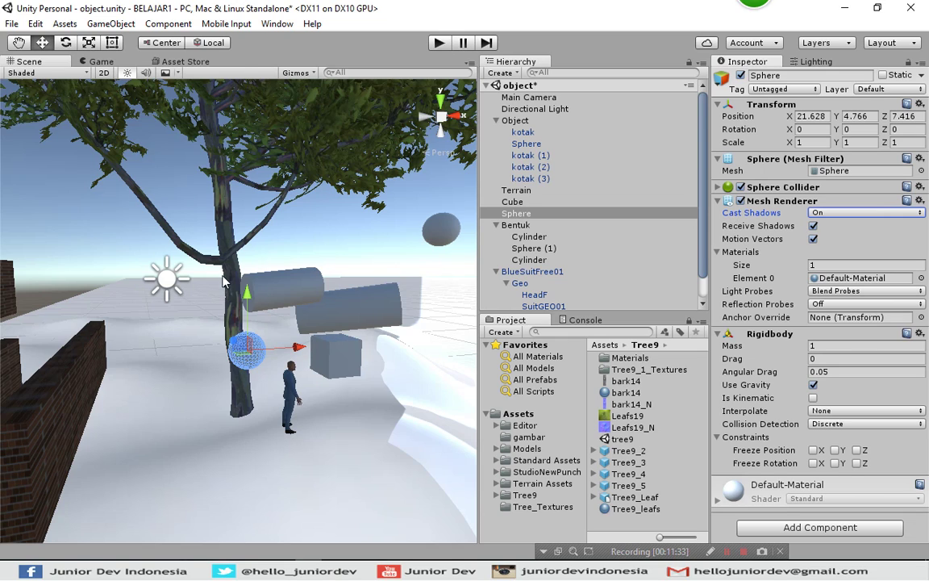
click(166, 278)
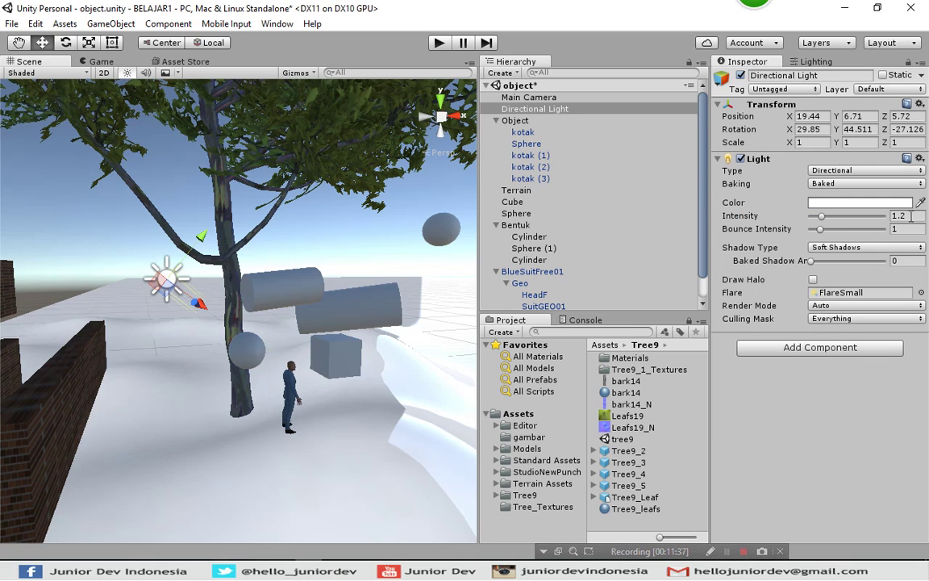
click(911, 215)
click(911, 215)
key(BackSpace)
text(3)
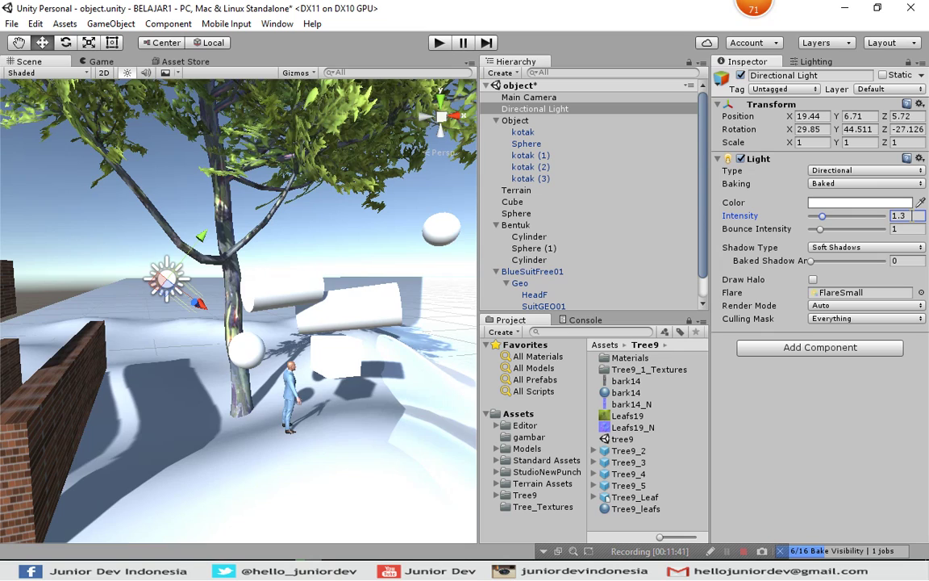
Step: Switch the Sphere's Cast Shadows to Off and then back to On
click(253, 358)
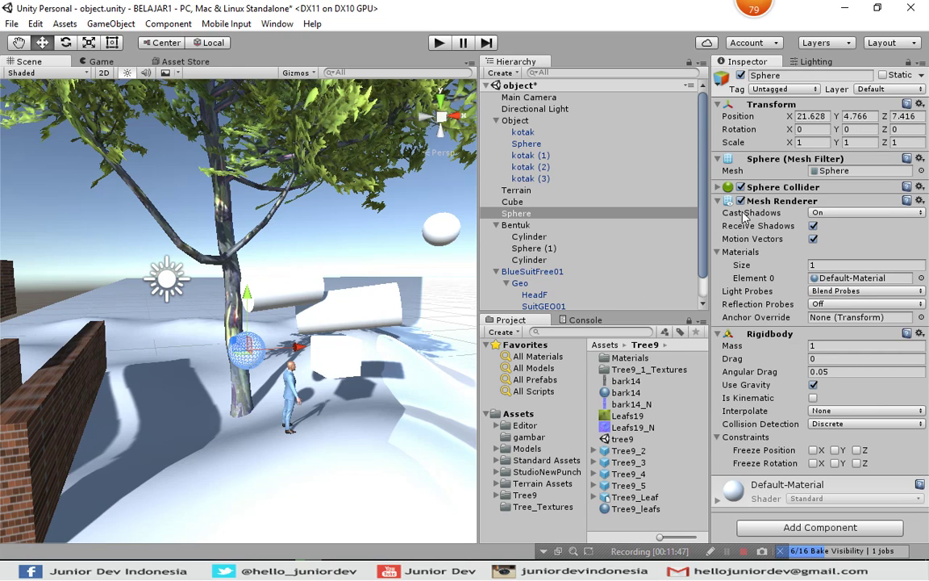
click(830, 215)
click(830, 229)
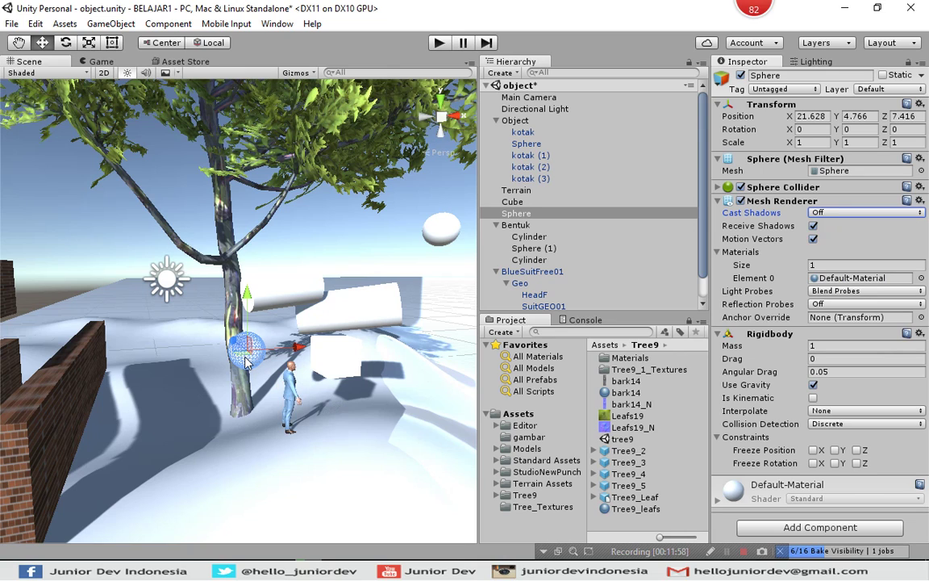
click(815, 213)
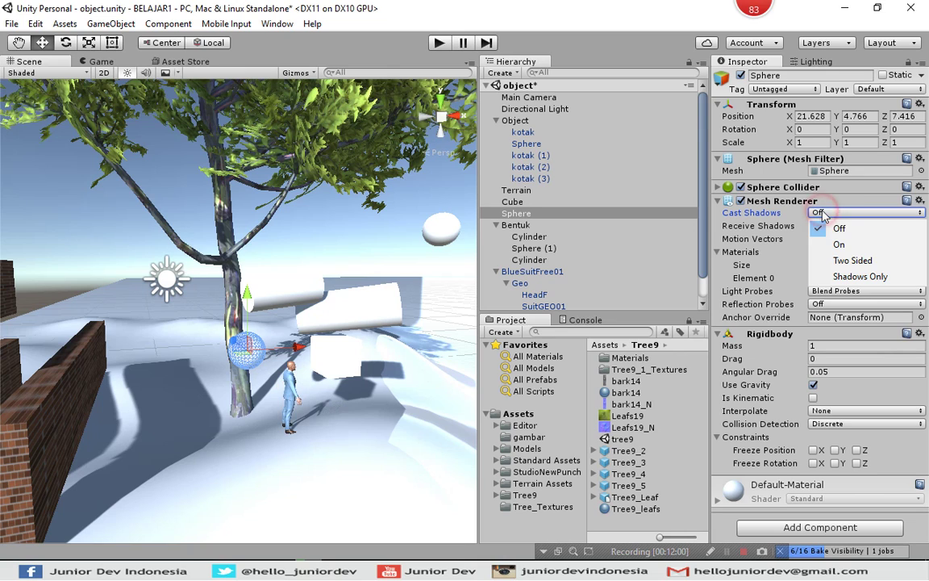
click(825, 247)
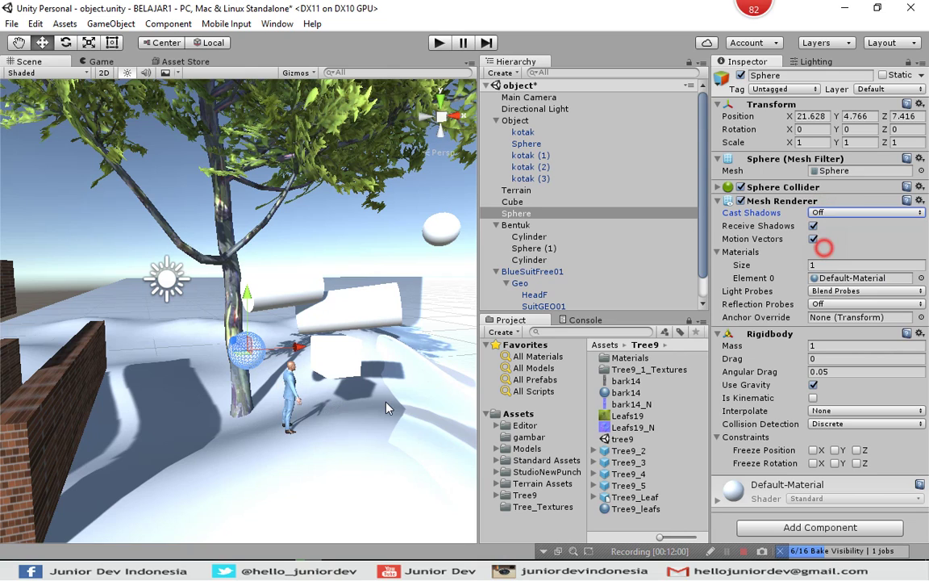
click(289, 394)
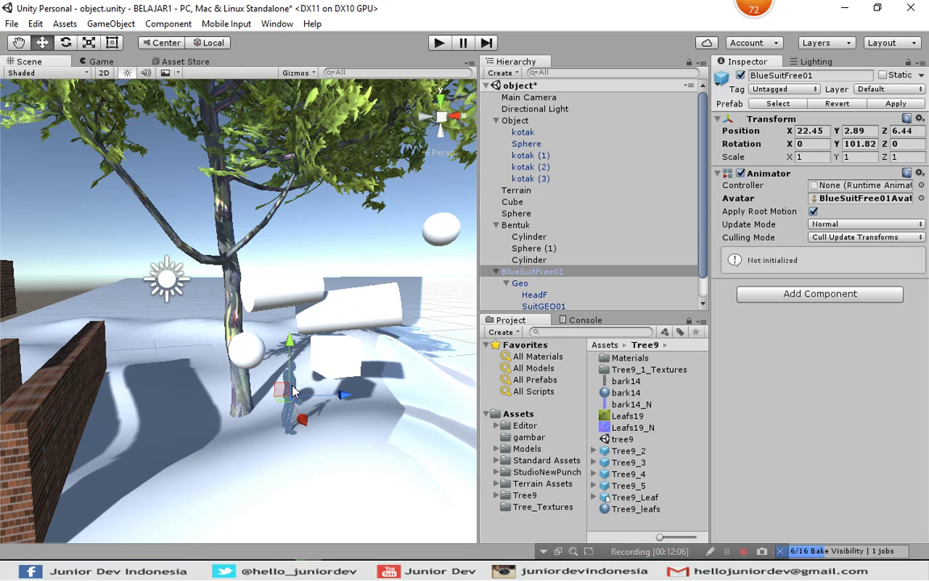
Step: Frame the BlueSuitFree01 character up close in the Scene view
click(292, 387)
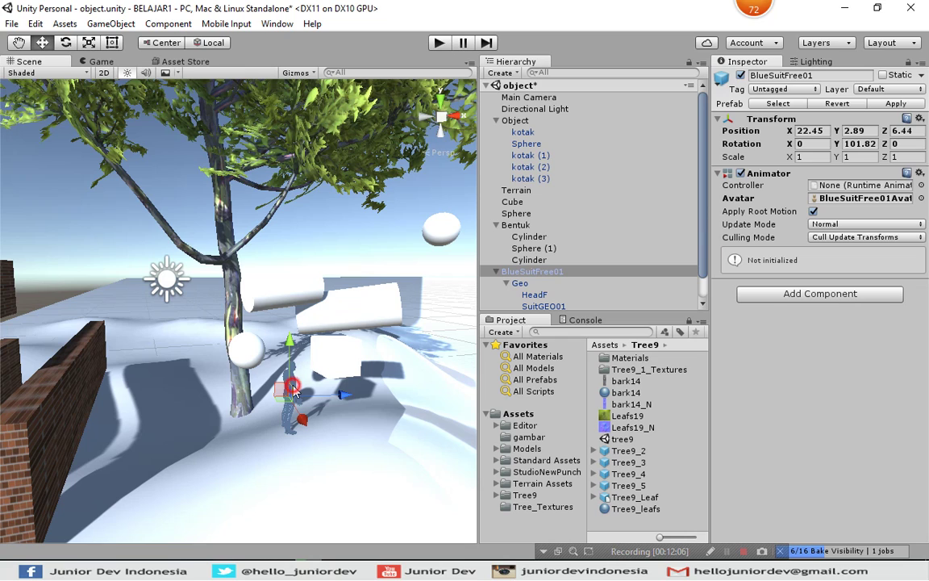
click(524, 274)
double_click(525, 274)
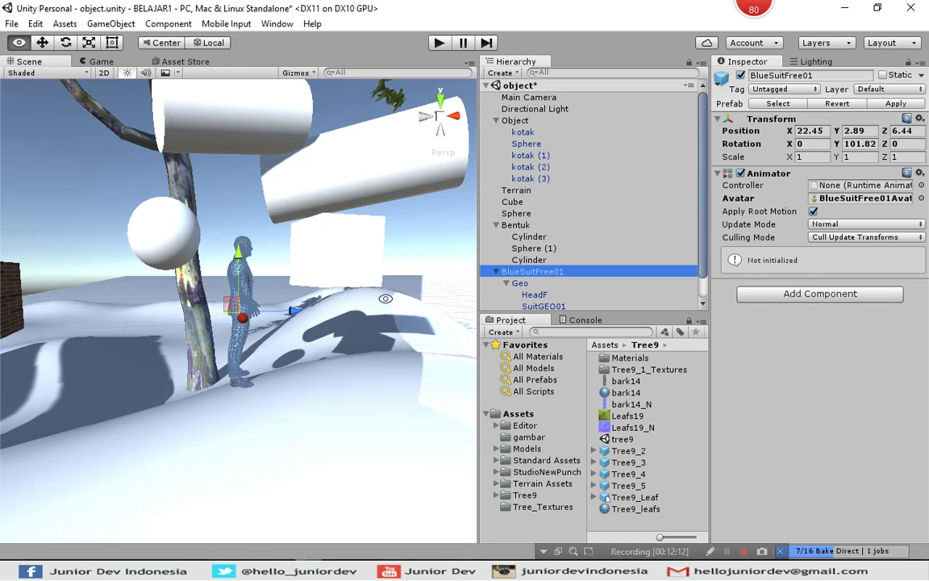
click(319, 347)
scroll(319, 347, up, 5)
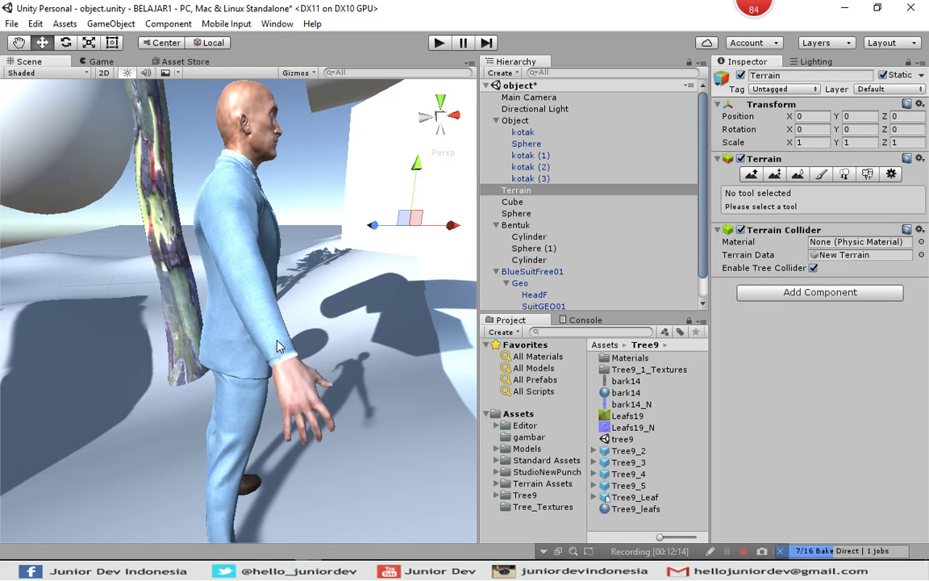
click(244, 271)
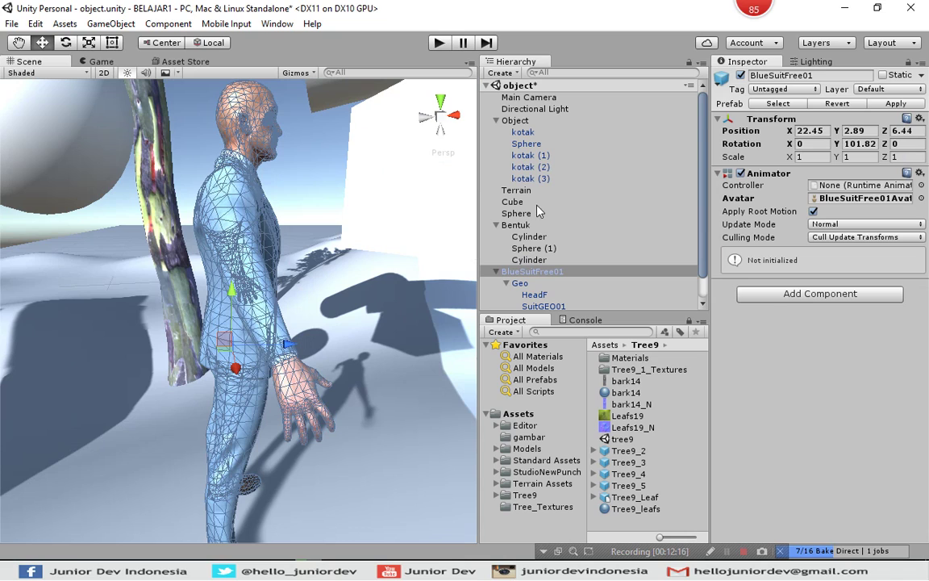
Step: Set the HeadF mesh's Cast Shadows to Off, then restore it to On
click(532, 296)
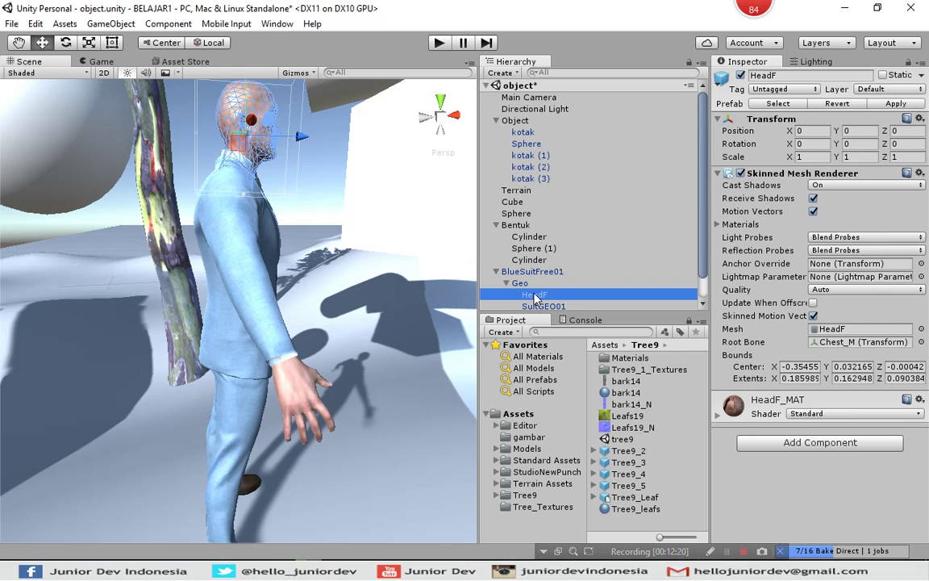
click(837, 184)
click(835, 207)
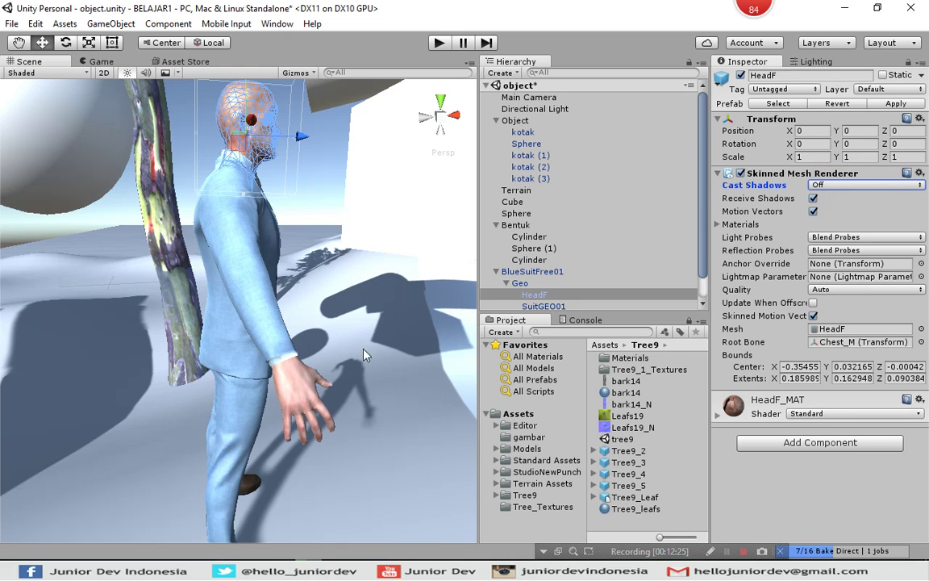
click(834, 187)
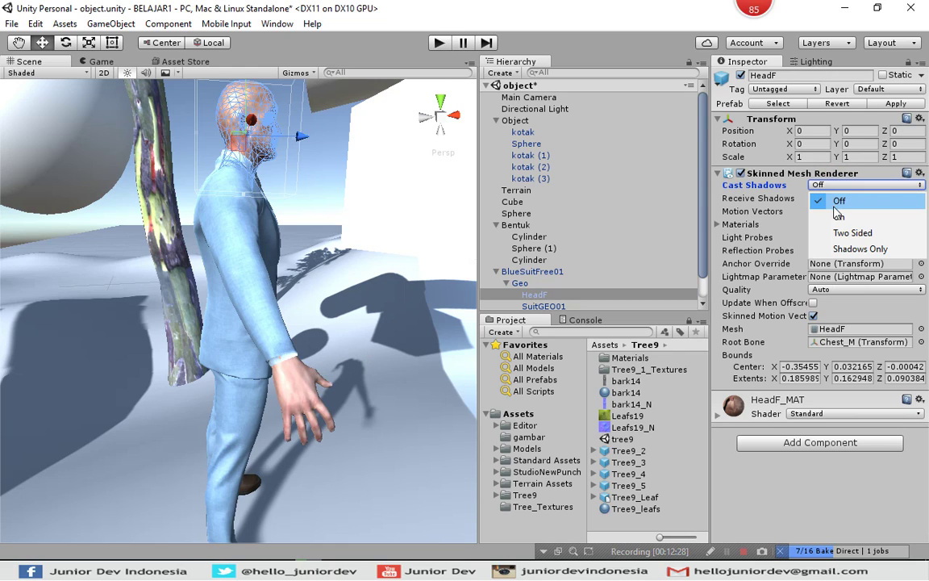
click(833, 213)
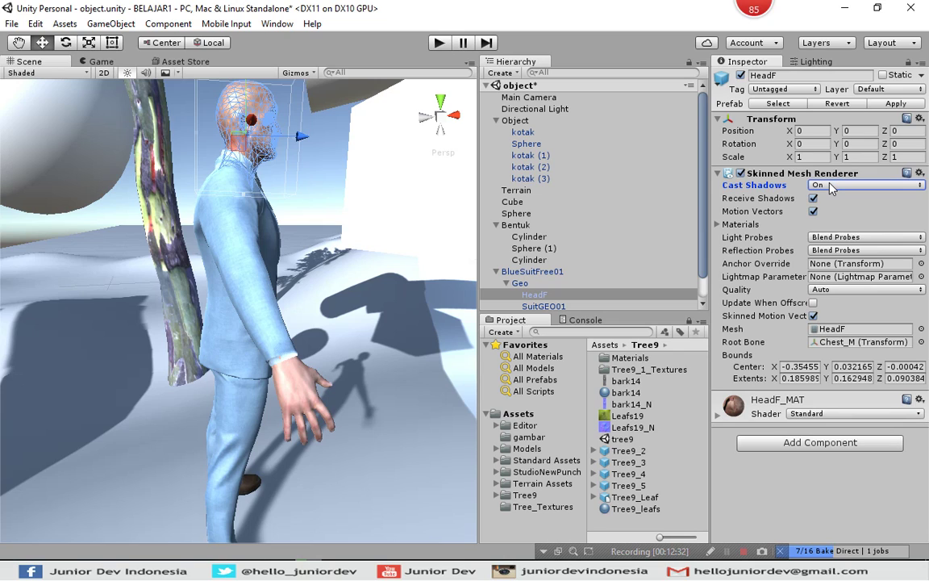
click(833, 187)
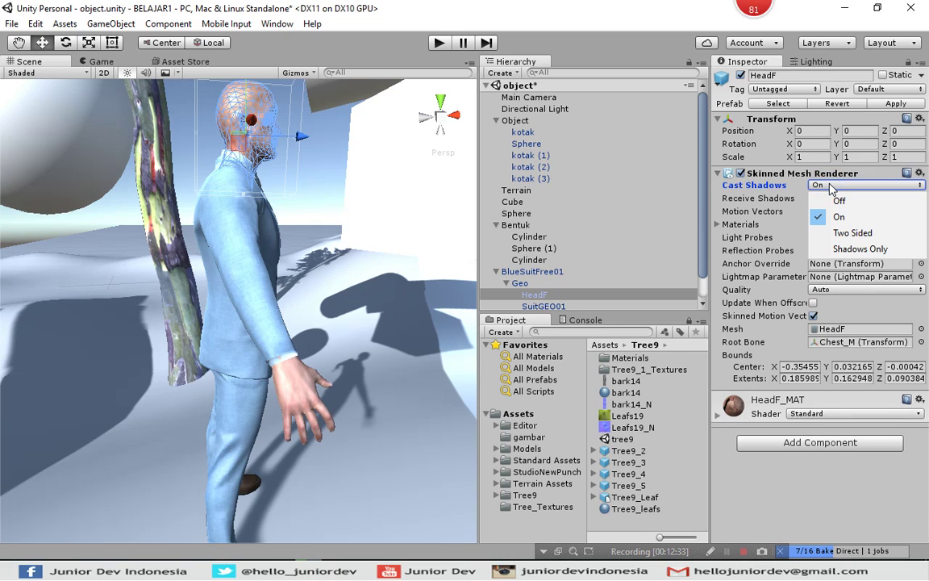
scroll(662, 242, down, 1)
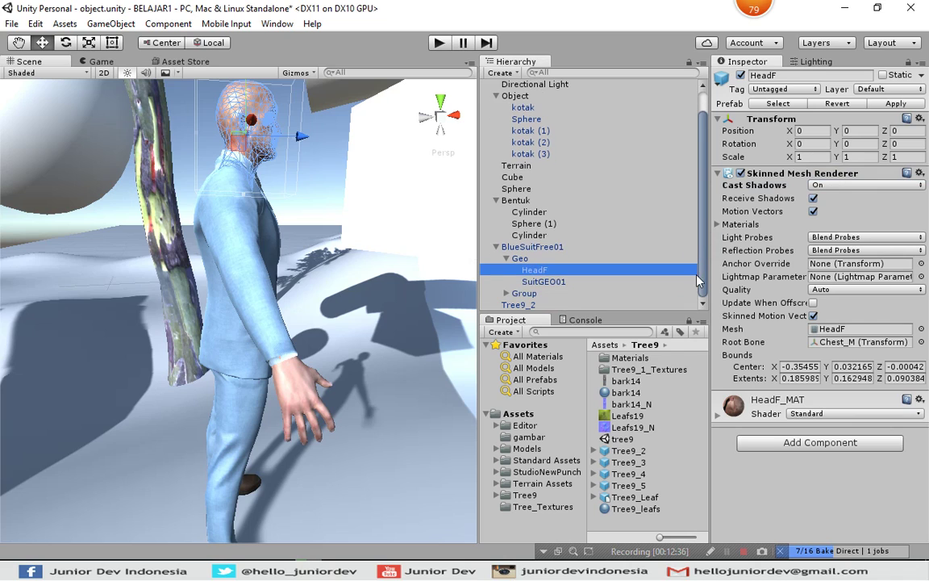
click(534, 282)
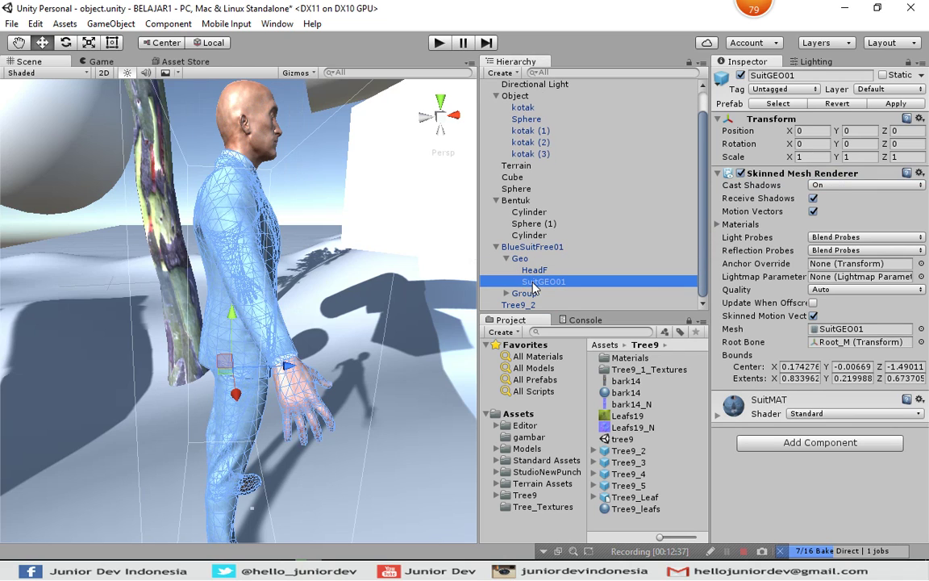
Step: Try SuitGEO01's Cast Shadows as Off, On, then Two Sided
click(835, 186)
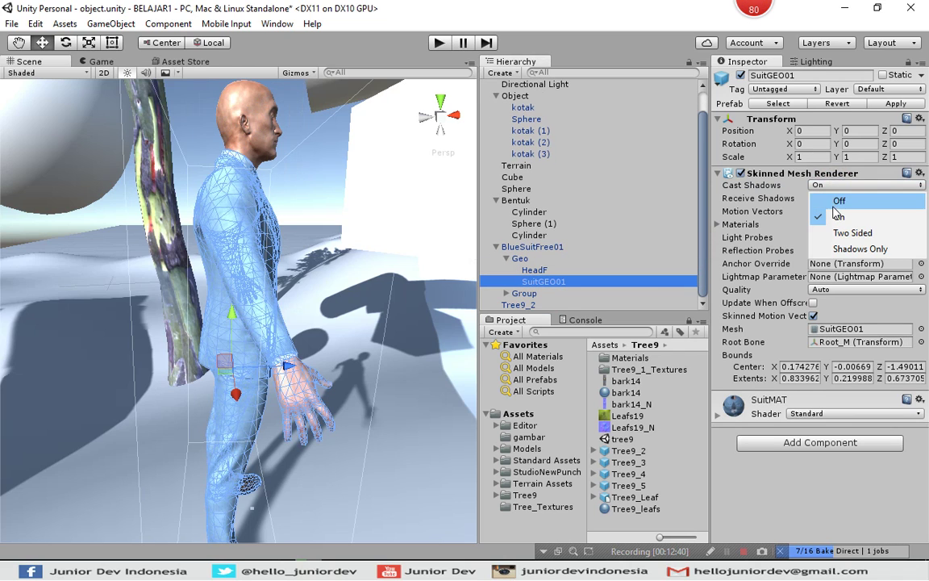
click(829, 199)
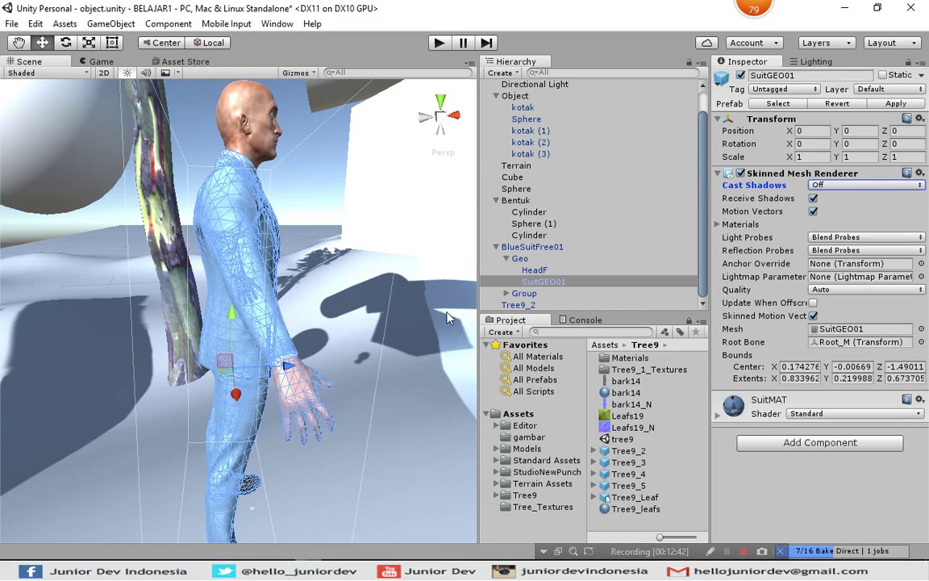
click(819, 185)
click(829, 217)
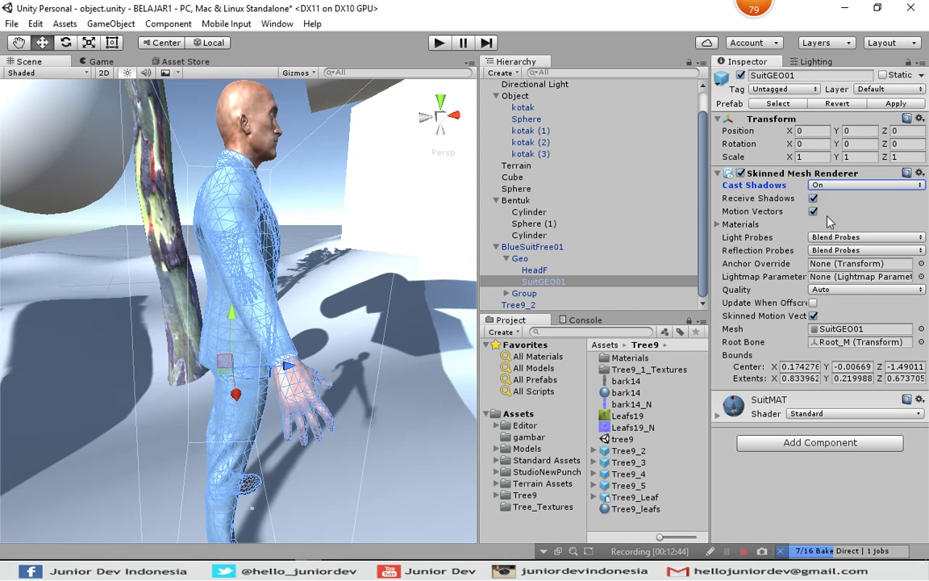
click(823, 184)
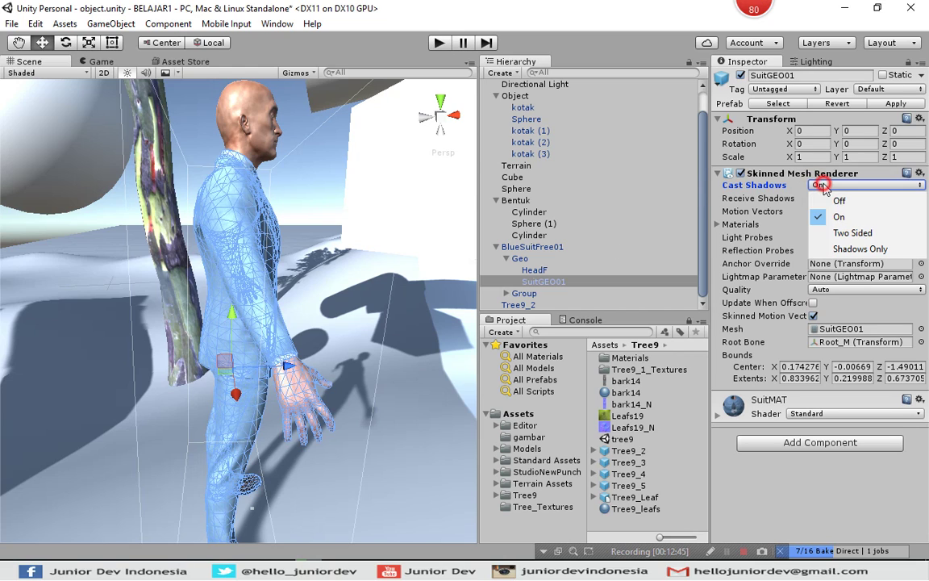
click(831, 234)
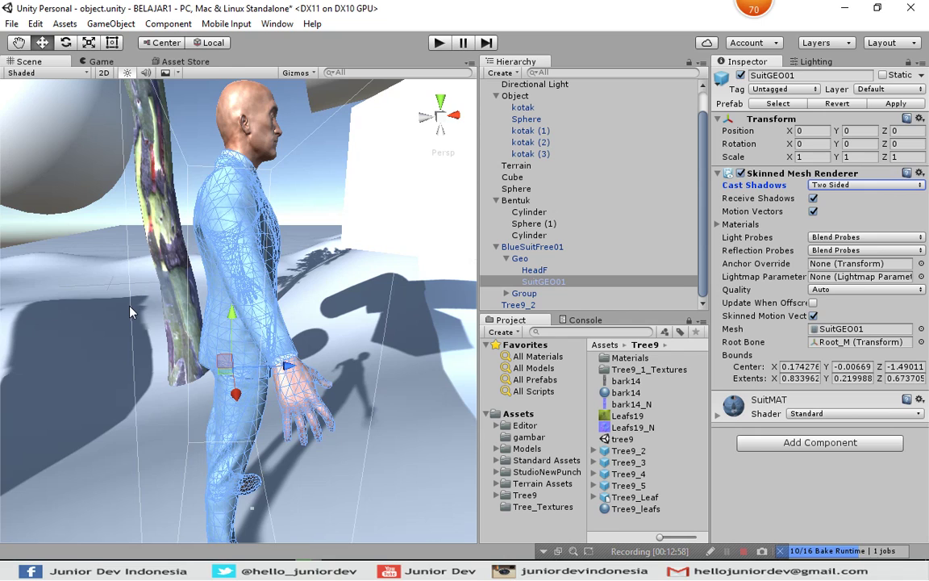
alt+drag(130, 313, 135, 313)
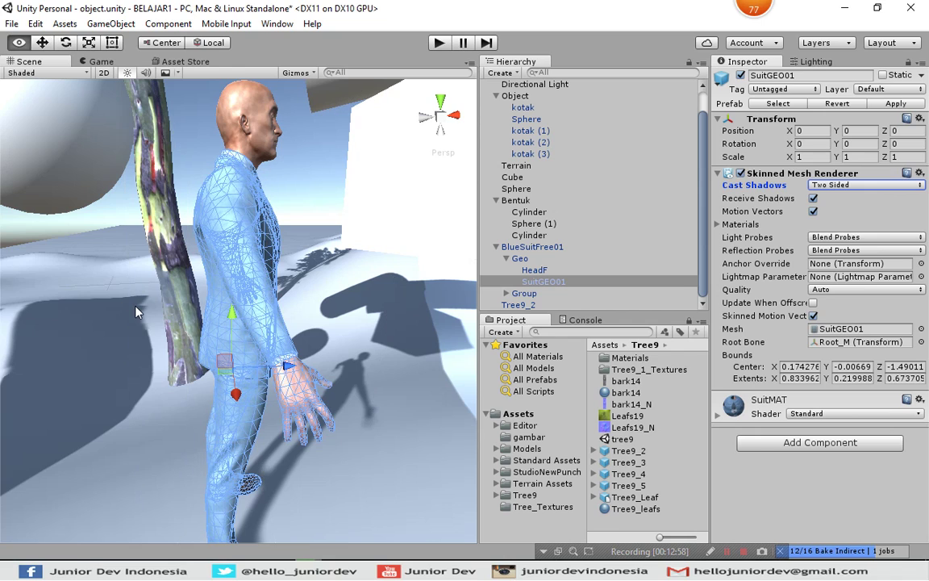
Step: Set the suit to Shadows Only to preview, then return Cast Shadows to On
click(815, 185)
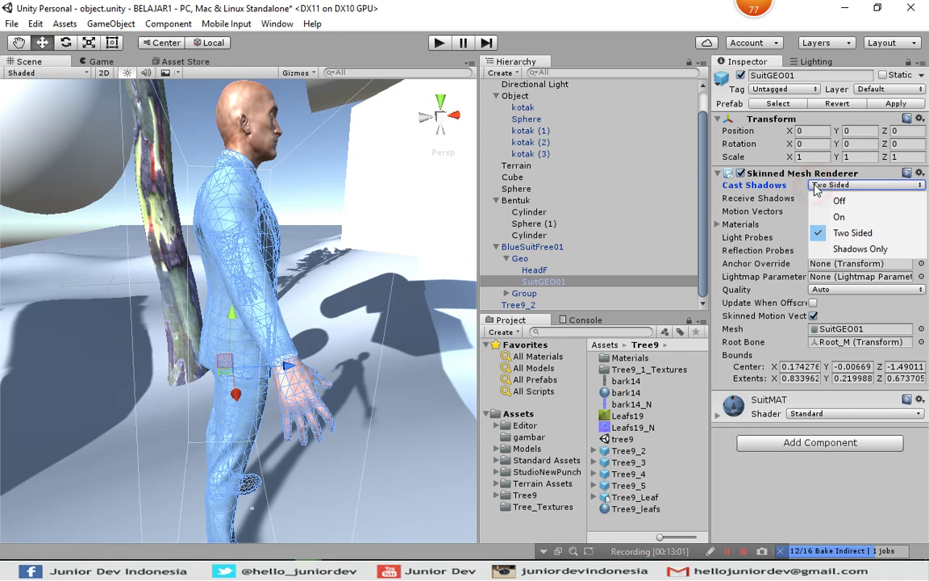
click(829, 247)
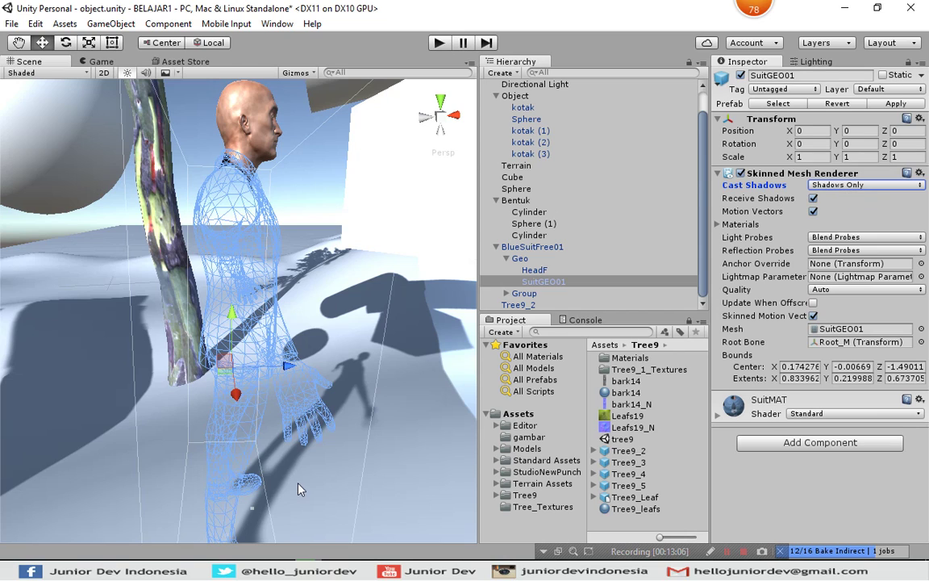
click(313, 199)
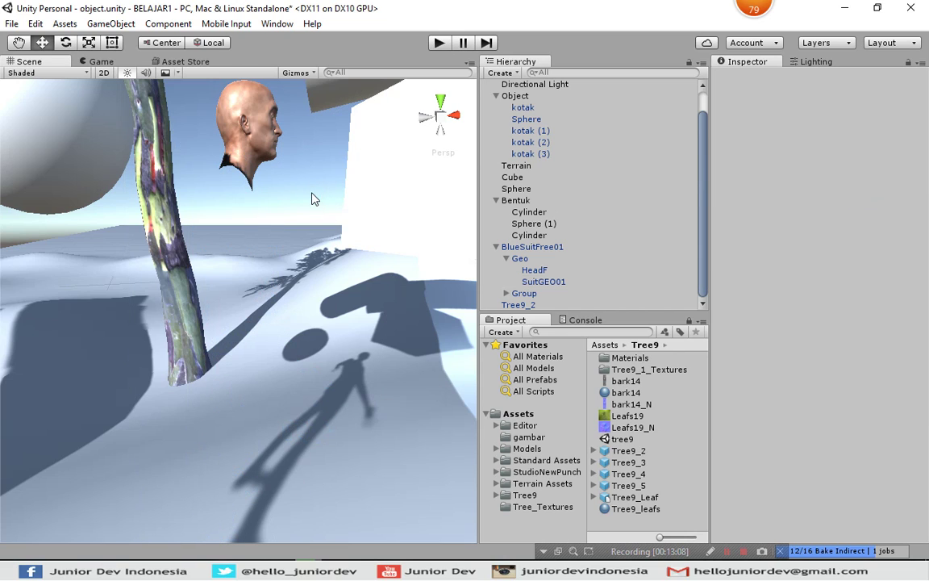
click(247, 314)
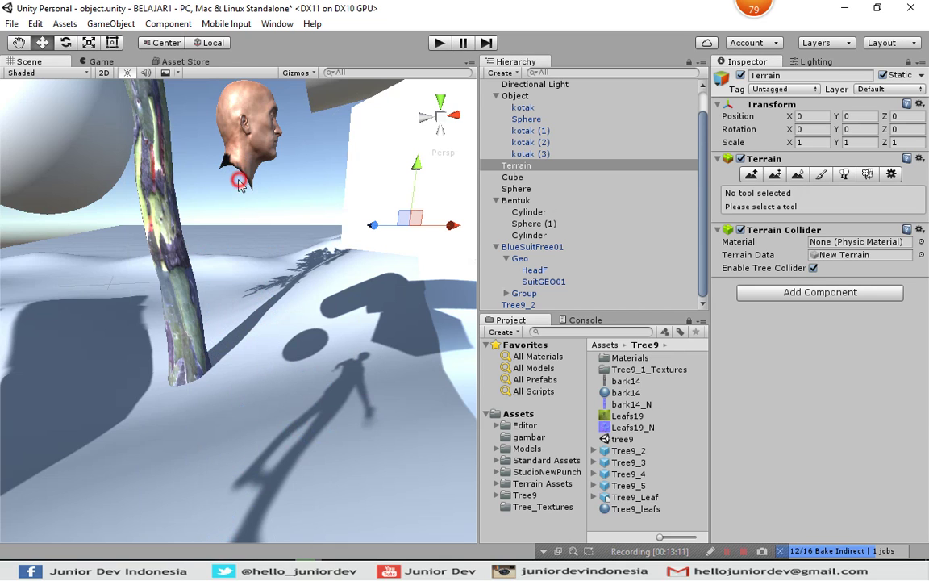
click(207, 155)
click(531, 282)
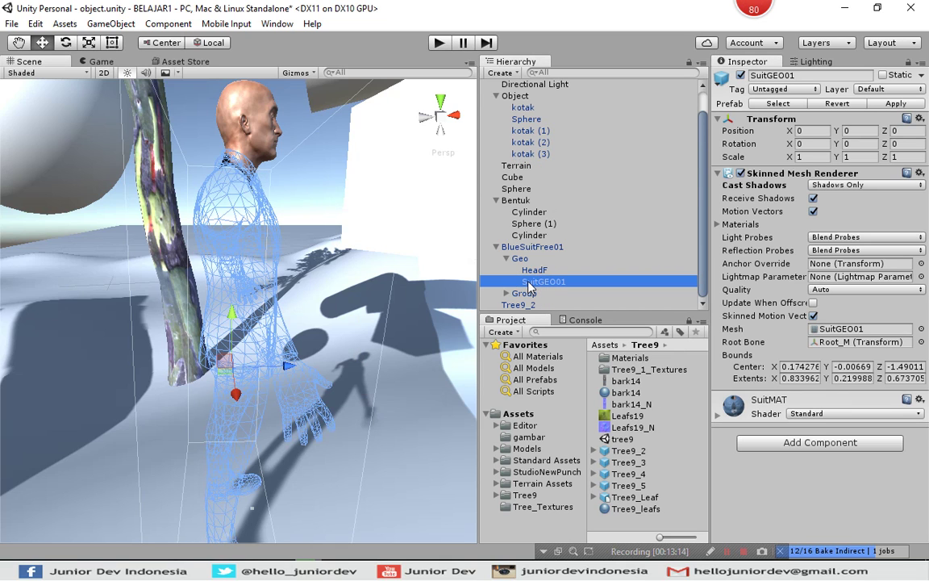
click(826, 187)
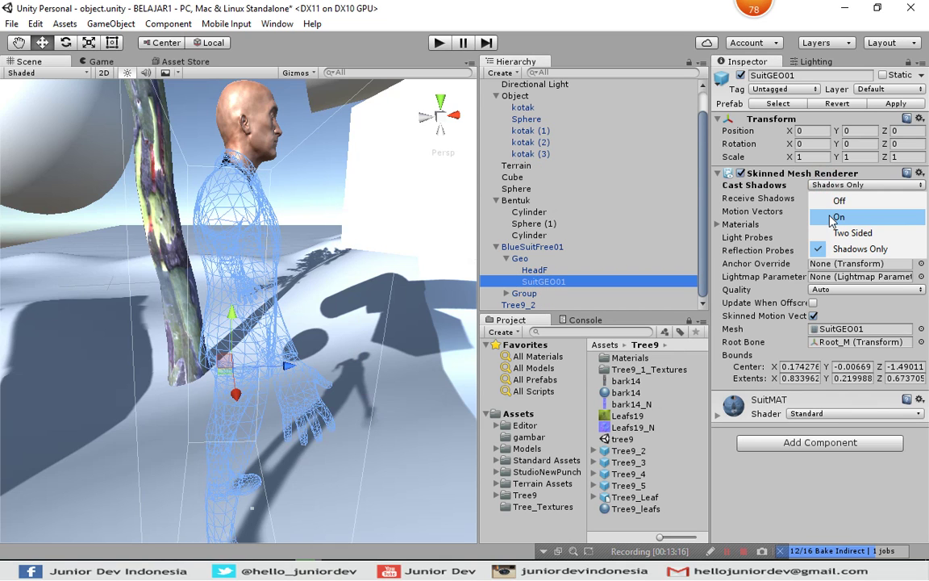
click(831, 213)
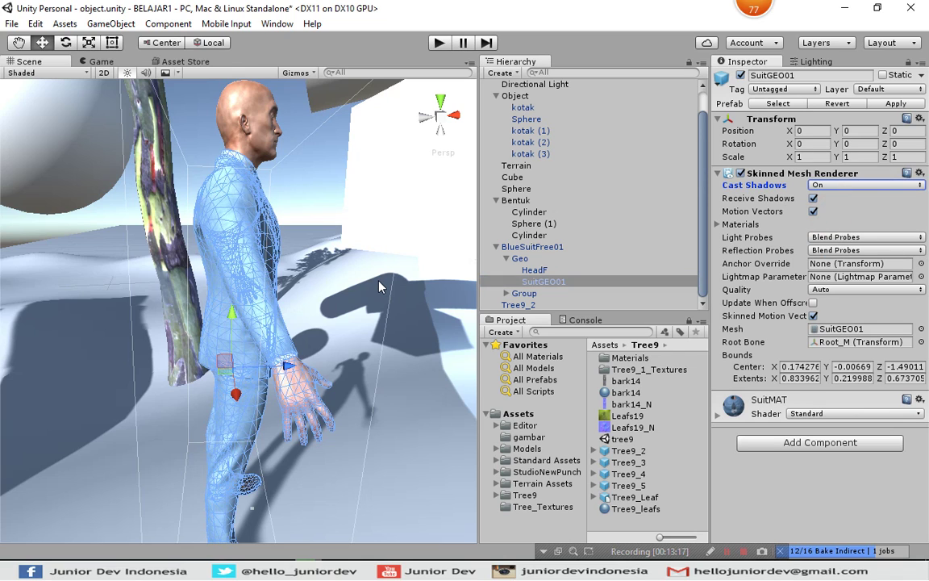
key(alt)
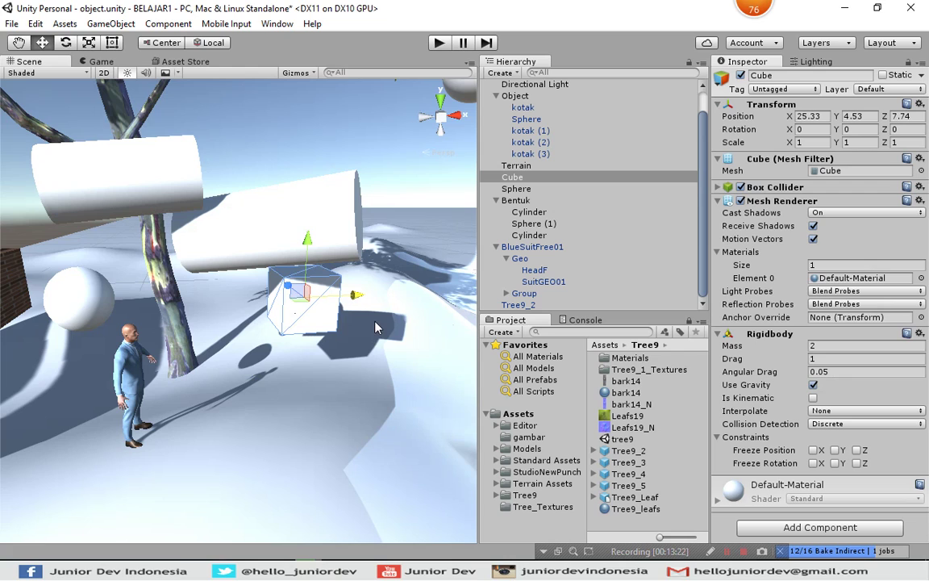
right_click(374, 323)
click(310, 324)
click(282, 291)
click(284, 197)
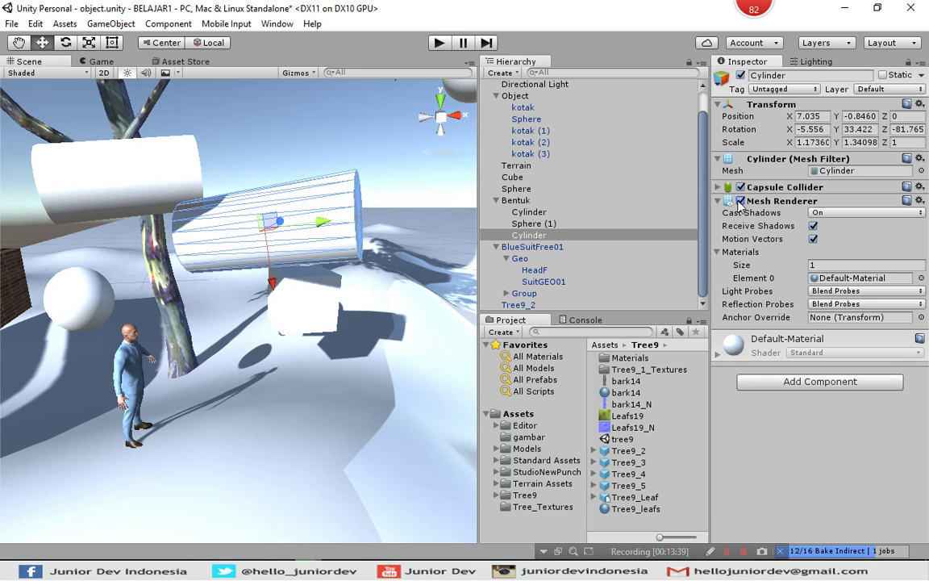
click(315, 306)
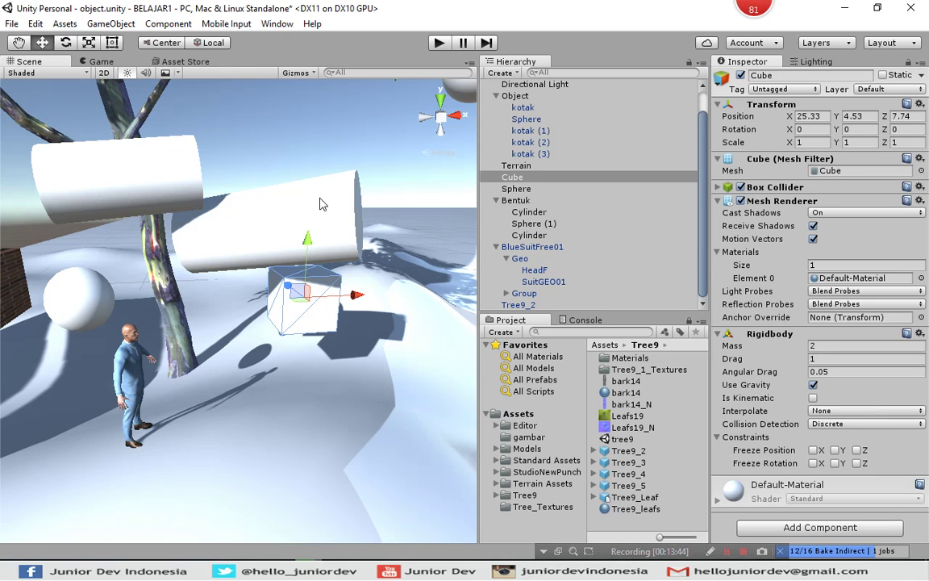
click(280, 187)
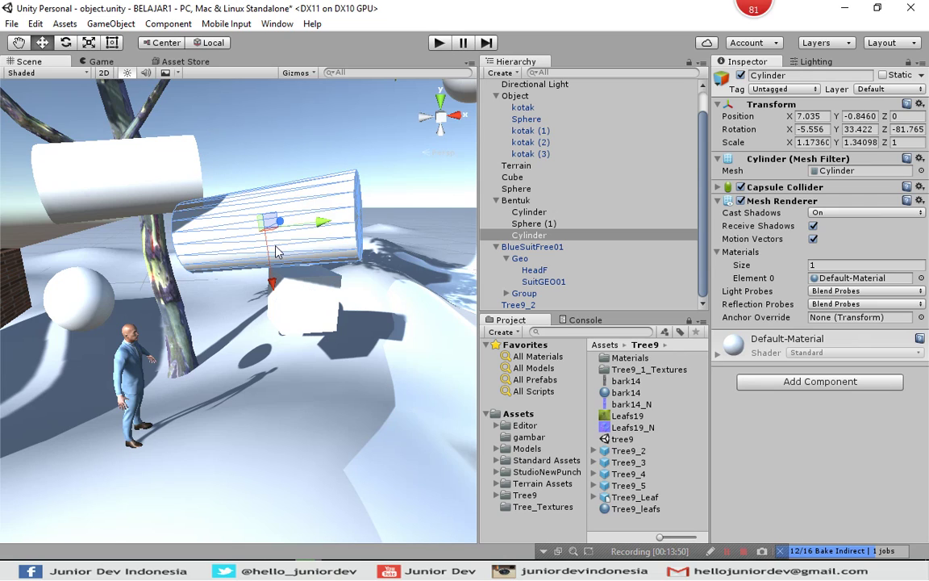
click(314, 300)
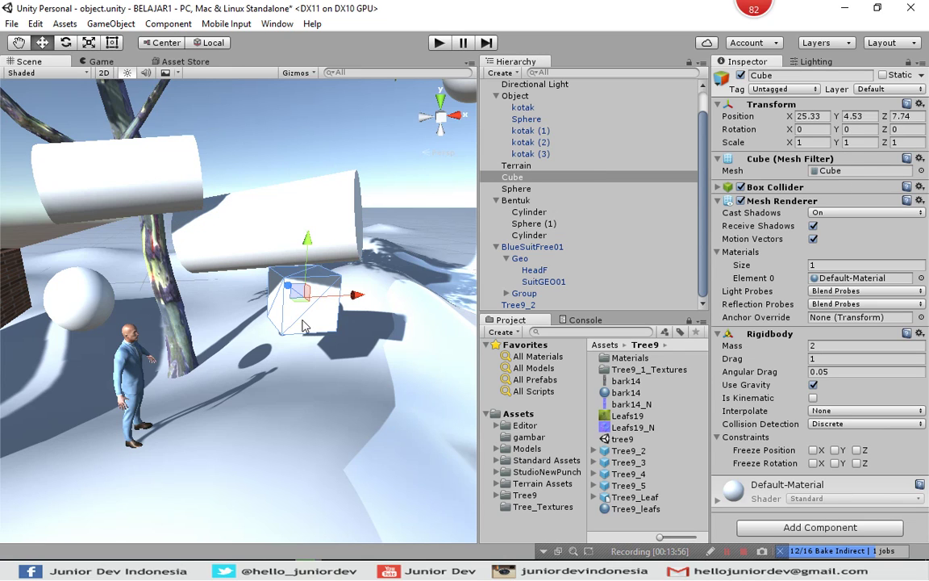
click(813, 227)
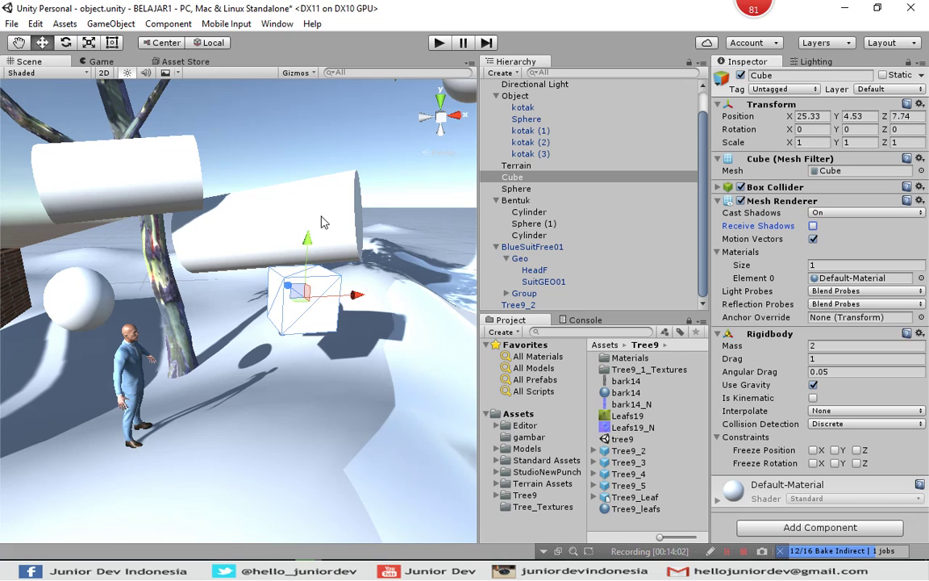
click(813, 226)
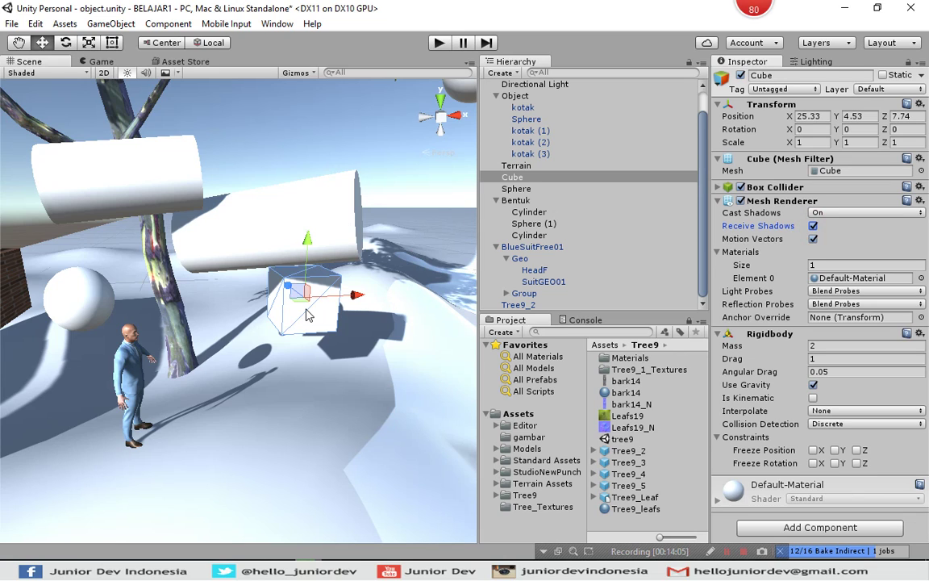
click(288, 218)
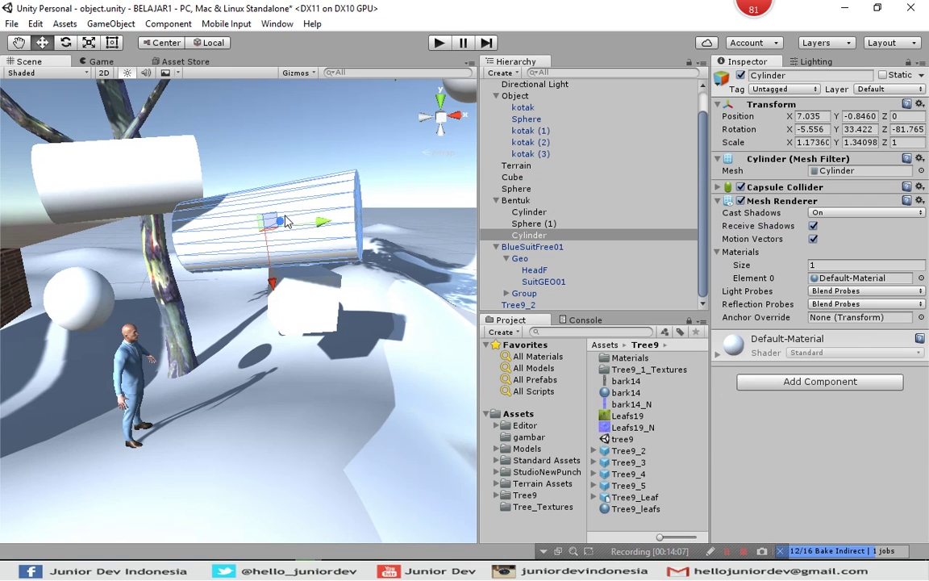
click(741, 201)
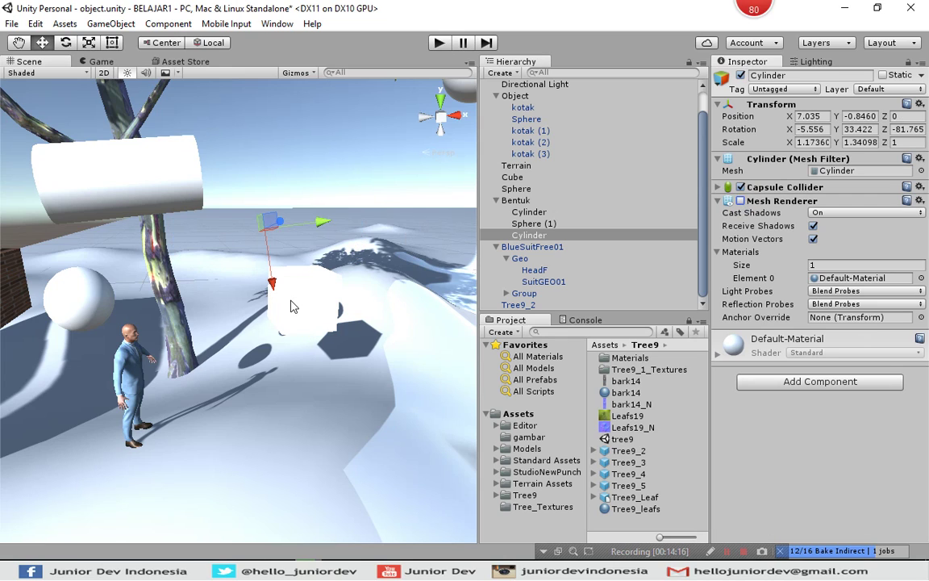
click(740, 201)
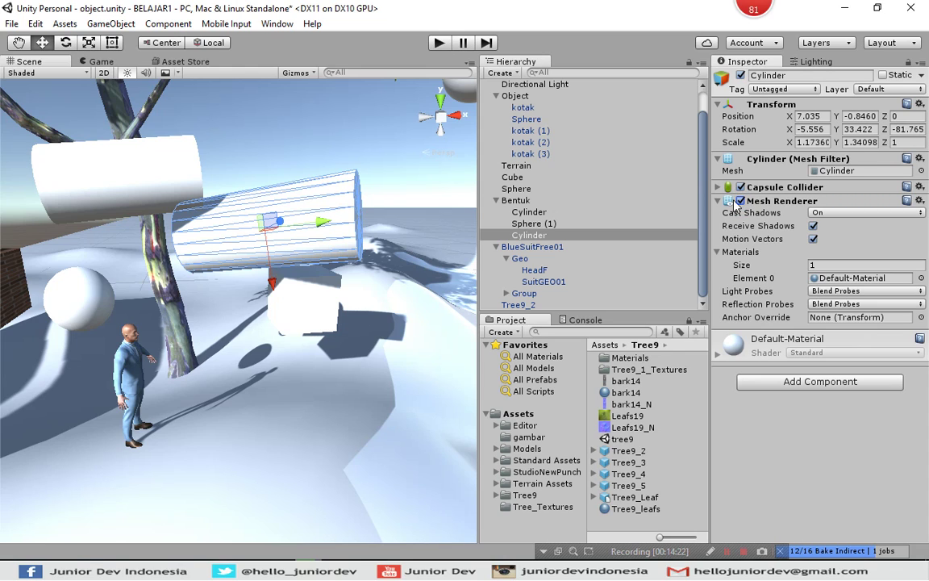
Step: Enable Motion Vectors on the Cube and move it to X 25.85, Y 4.23
click(281, 282)
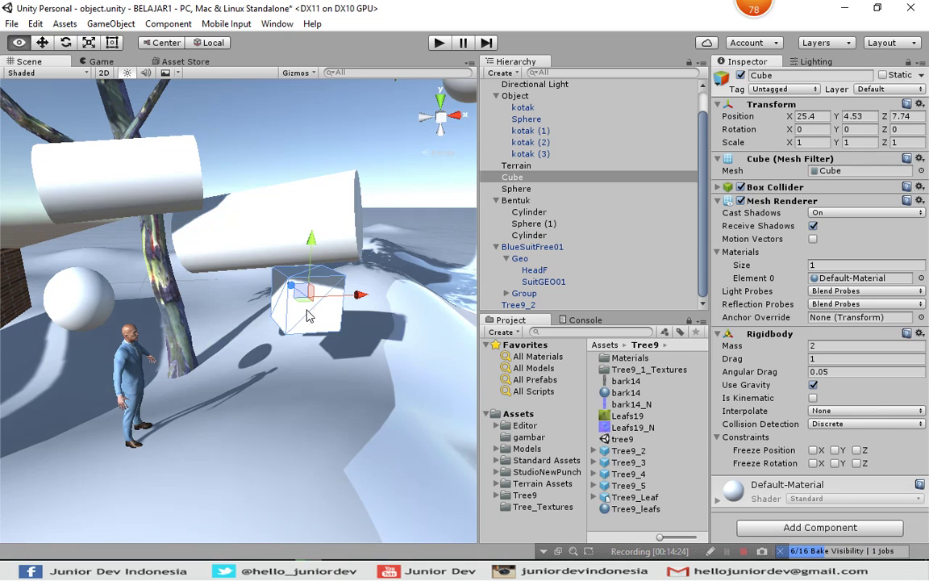
click(814, 240)
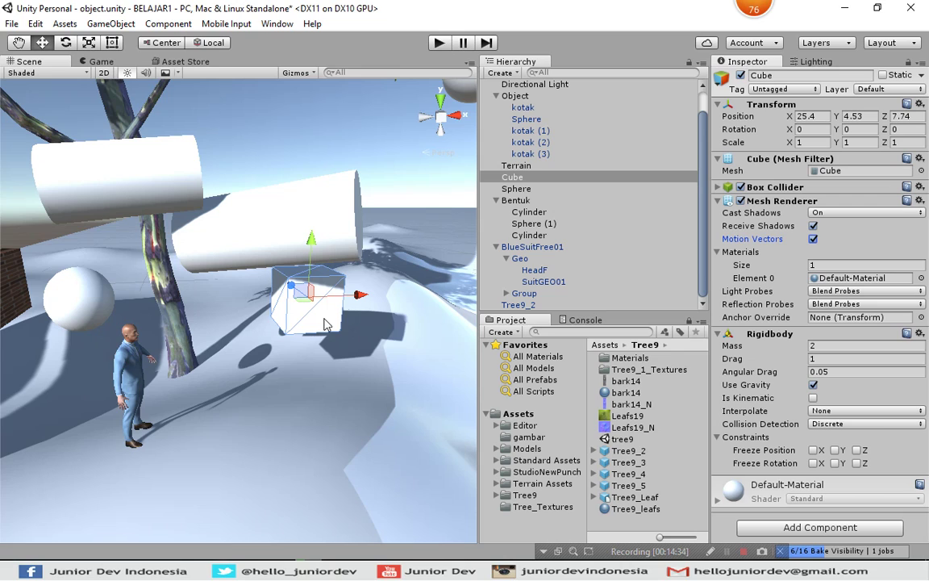
drag(359, 295, 399, 300)
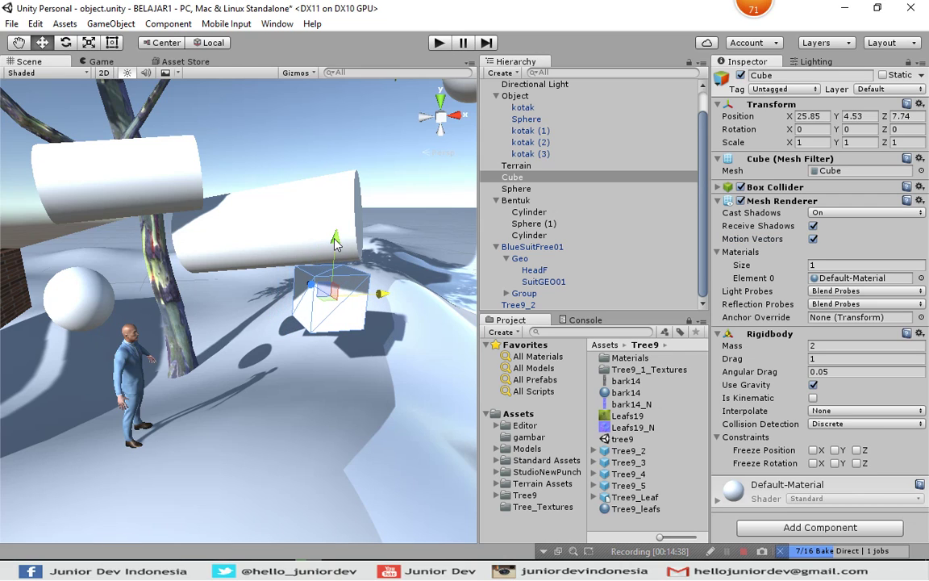
drag(336, 244, 334, 260)
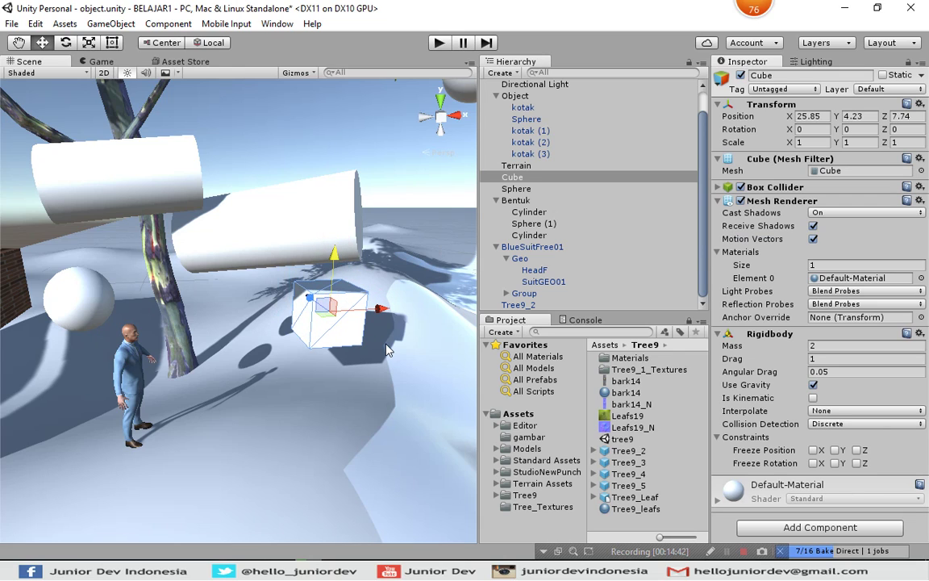
click(814, 240)
click(813, 239)
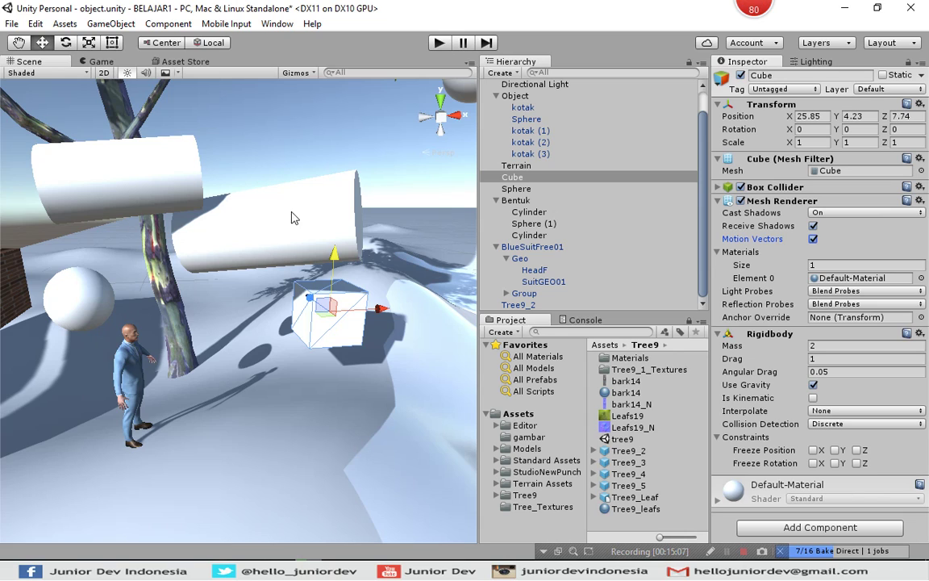
Step: Try Default-Diffuse, Default-Particle, ToonBasic, ToonLit and trees materials on the Cube's Element 0
click(922, 278)
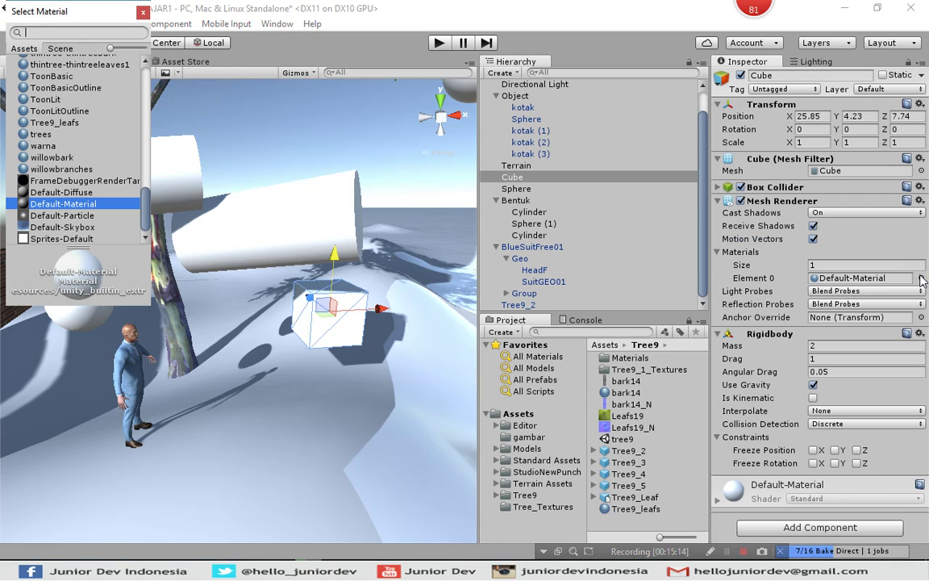
mouse_move(42, 10)
mouse_down()
mouse_move(93, 29)
mouse_move(486, 101)
mouse_up()
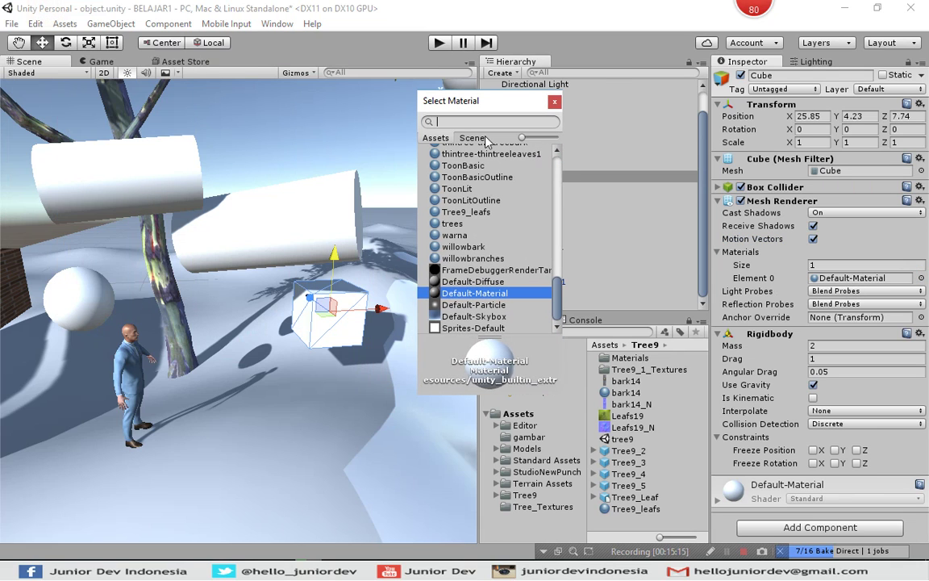
click(468, 283)
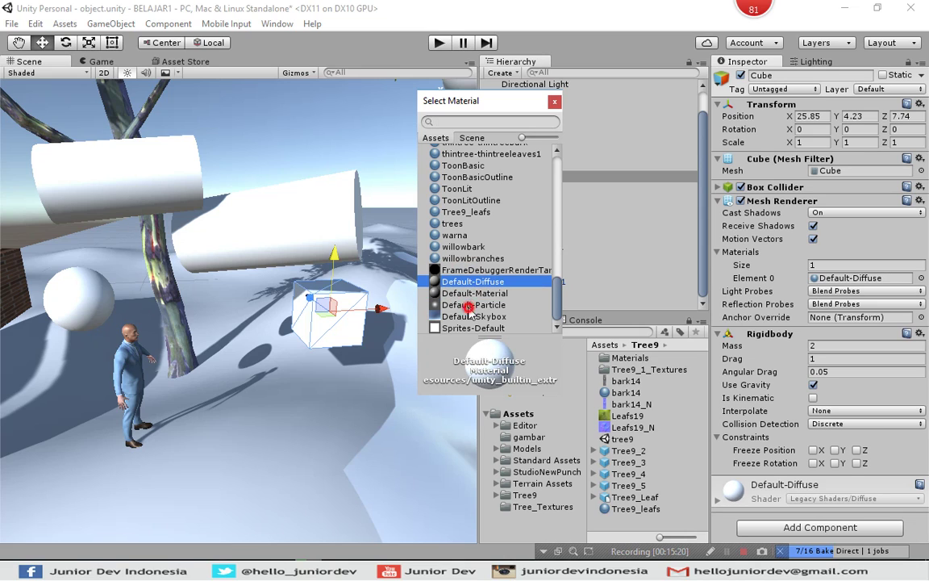
click(472, 305)
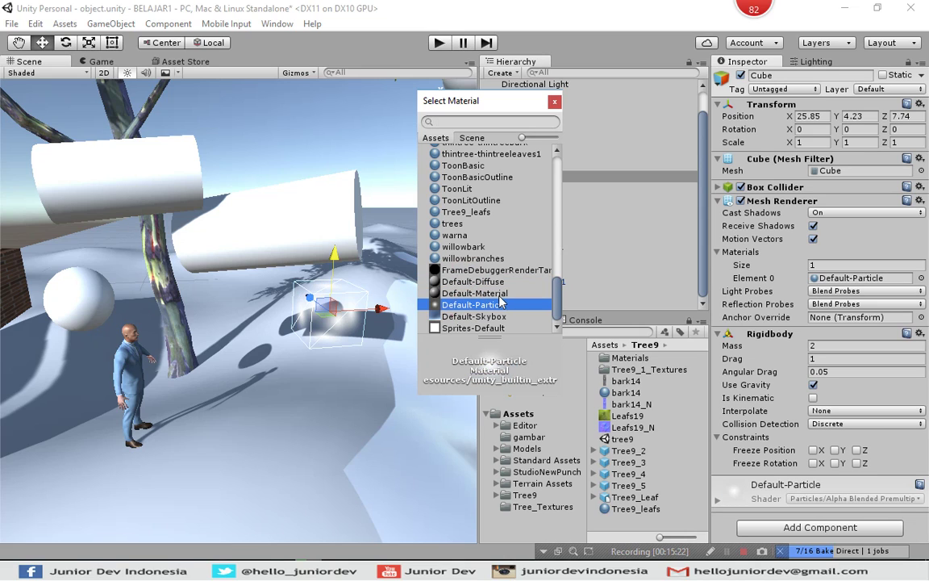
drag(557, 298, 559, 286)
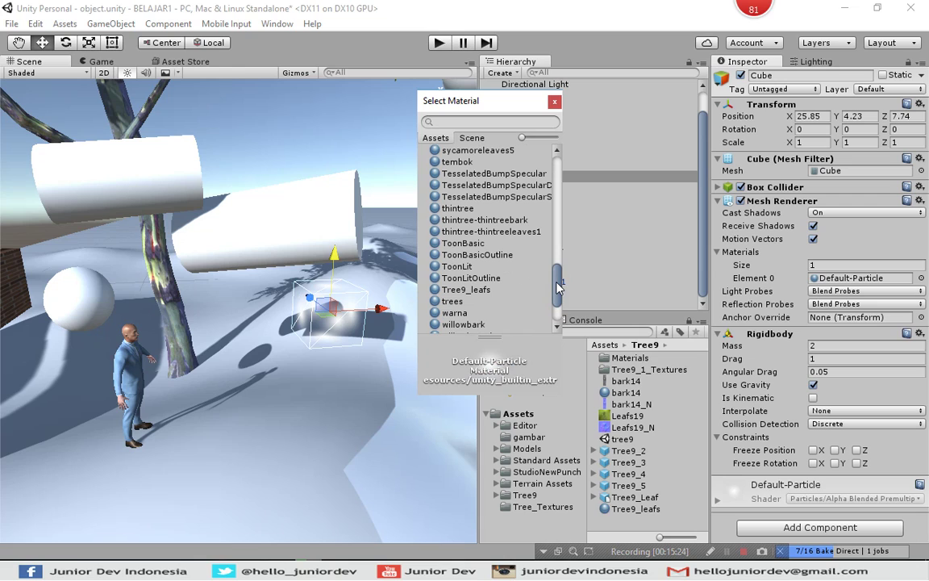
click(448, 244)
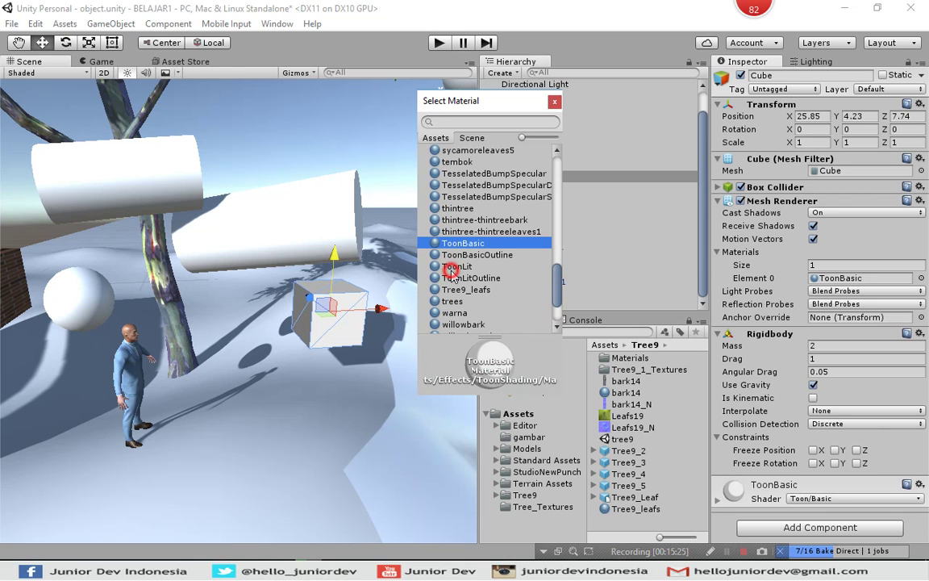
click(454, 268)
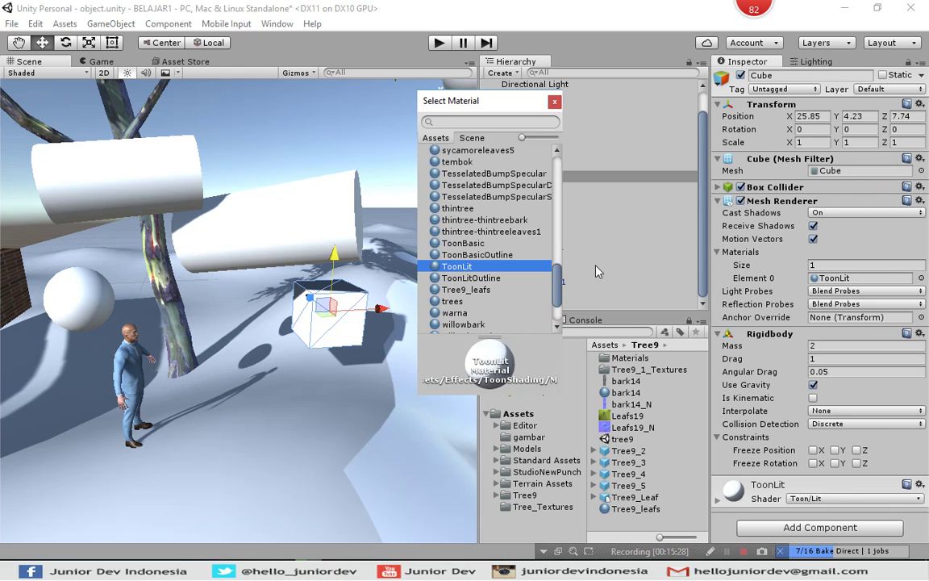
click(454, 302)
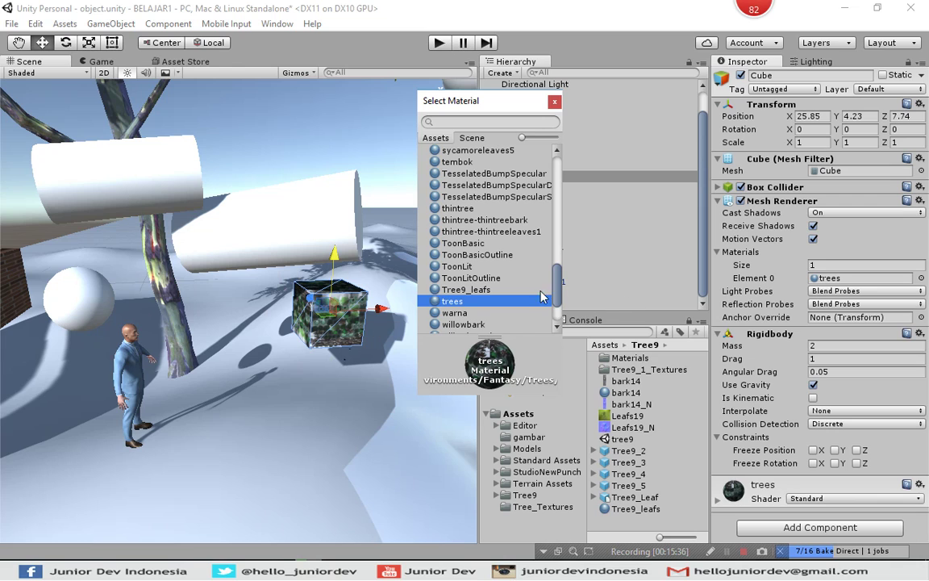
Step: After trying RollerBallWhite and Default-Diffuse, settle on Default-Material for the Cube
scroll(555, 289, down, 3)
scroll(555, 289, down, 1)
scroll(553, 278, up, 5)
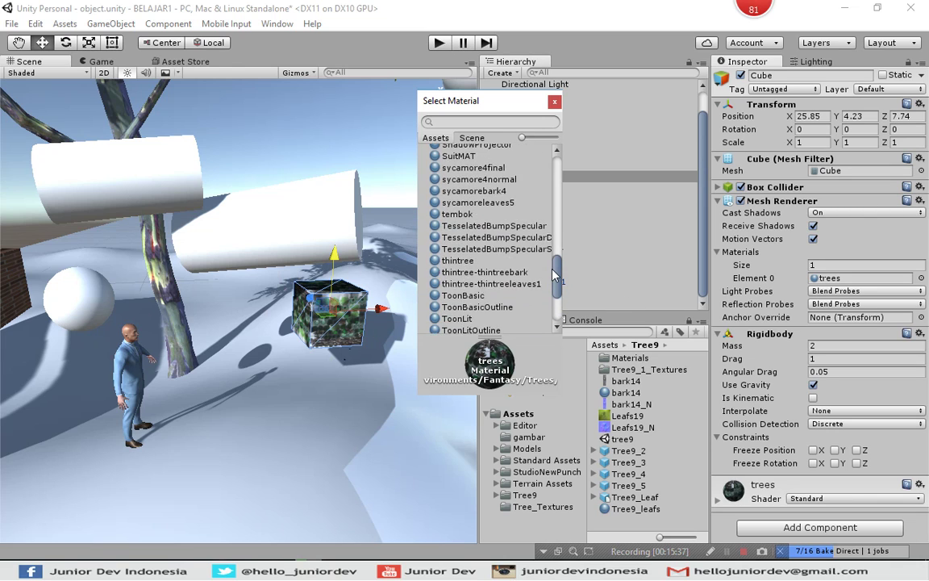
scroll(553, 276, up, 3)
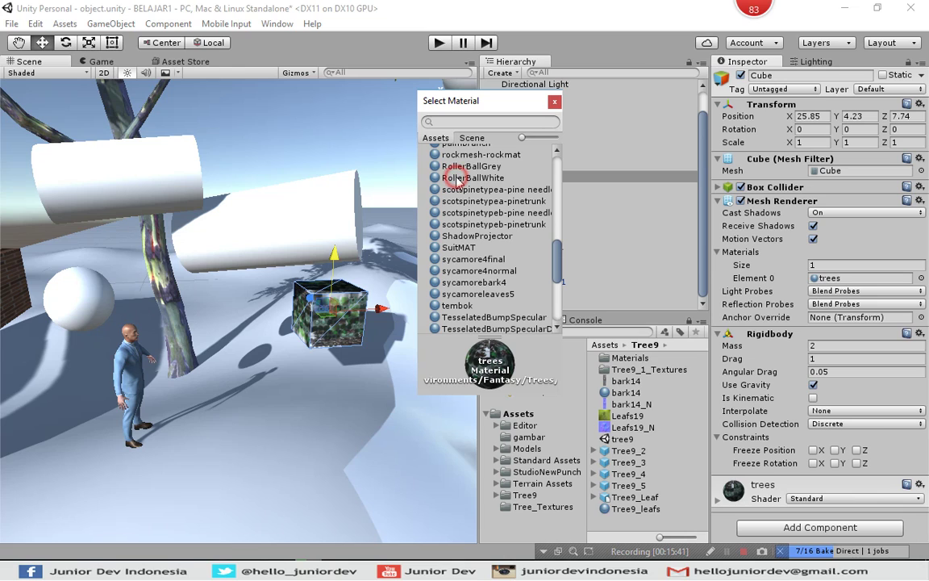
click(459, 179)
key(alt)
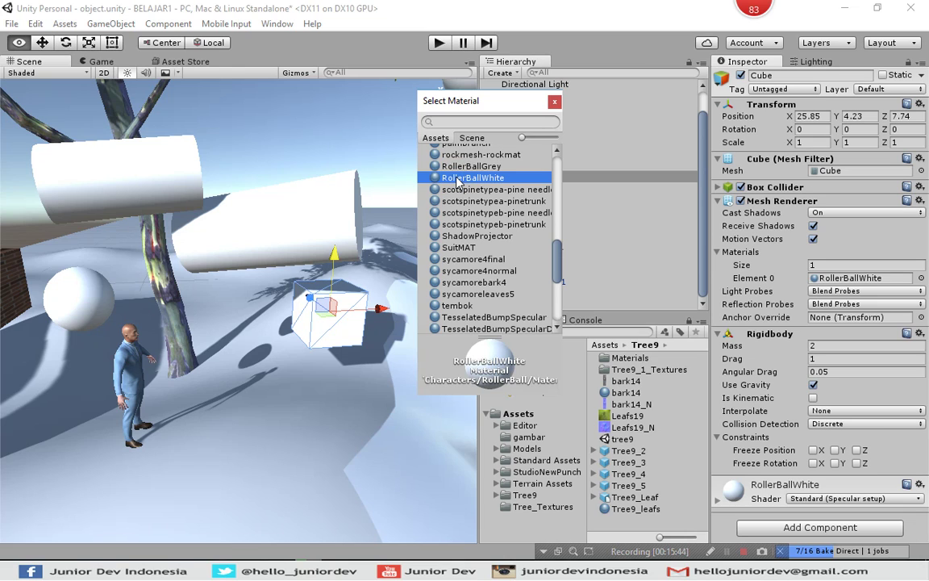
scroll(555, 309, down, 5)
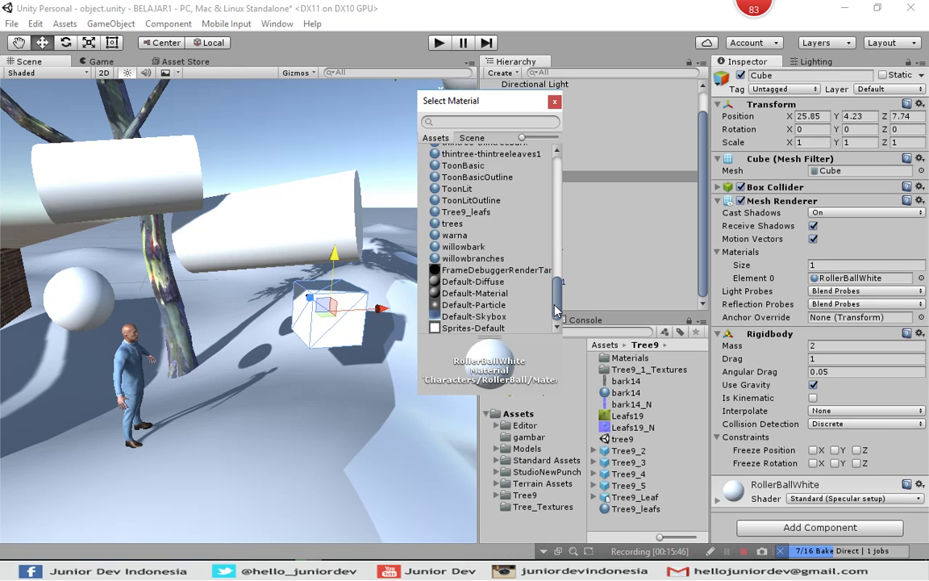
click(464, 285)
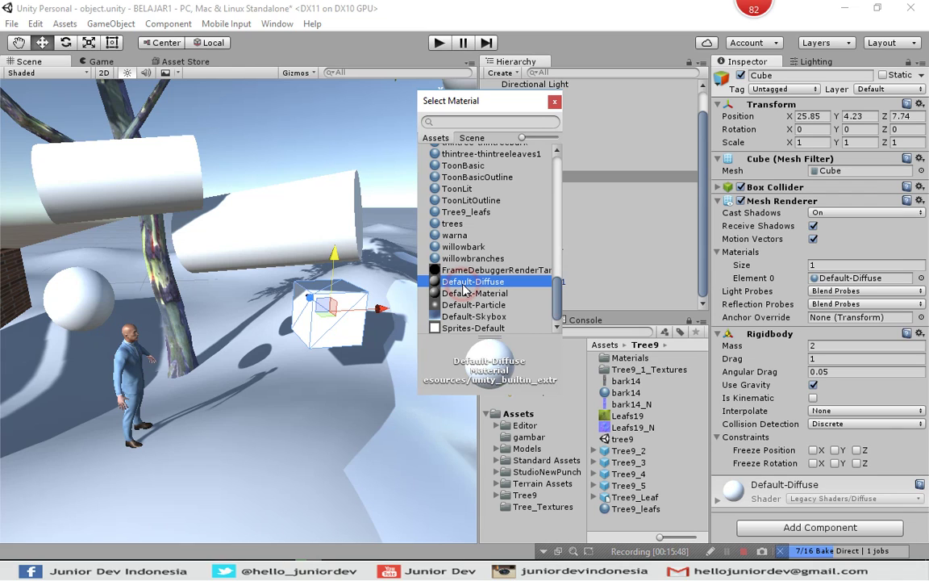
click(465, 294)
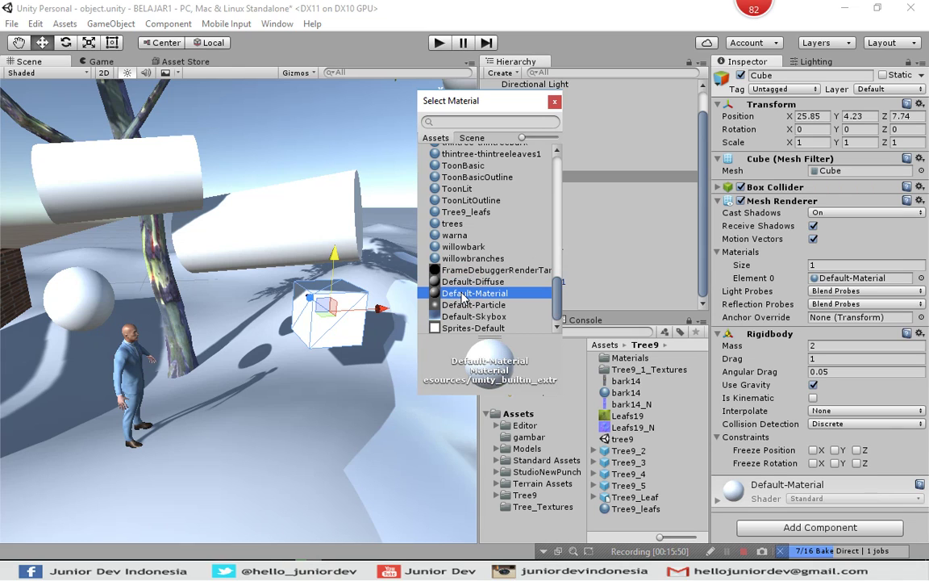
click(556, 102)
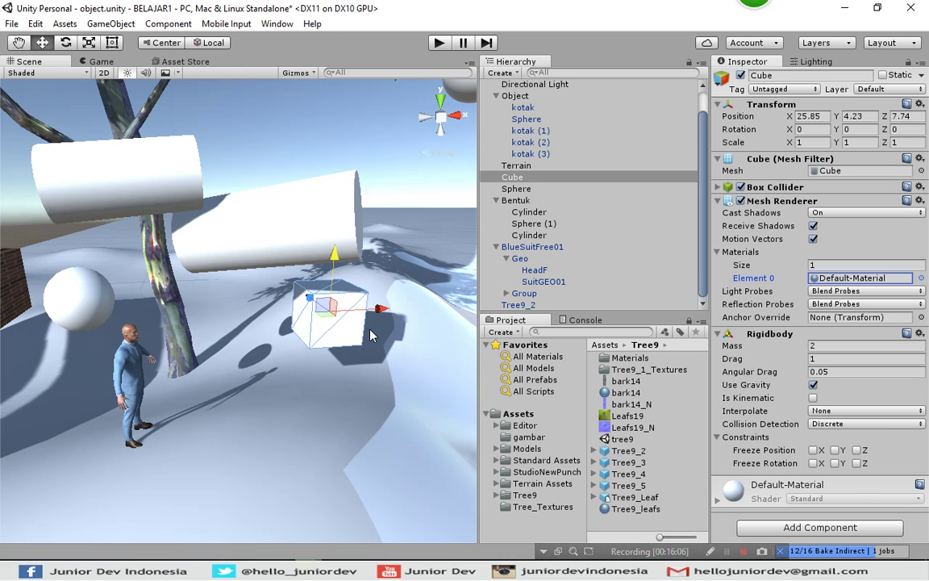
Step: Change the Cylinder's Materials Size to 2 then back to 1, then select Tree9_2
click(518, 305)
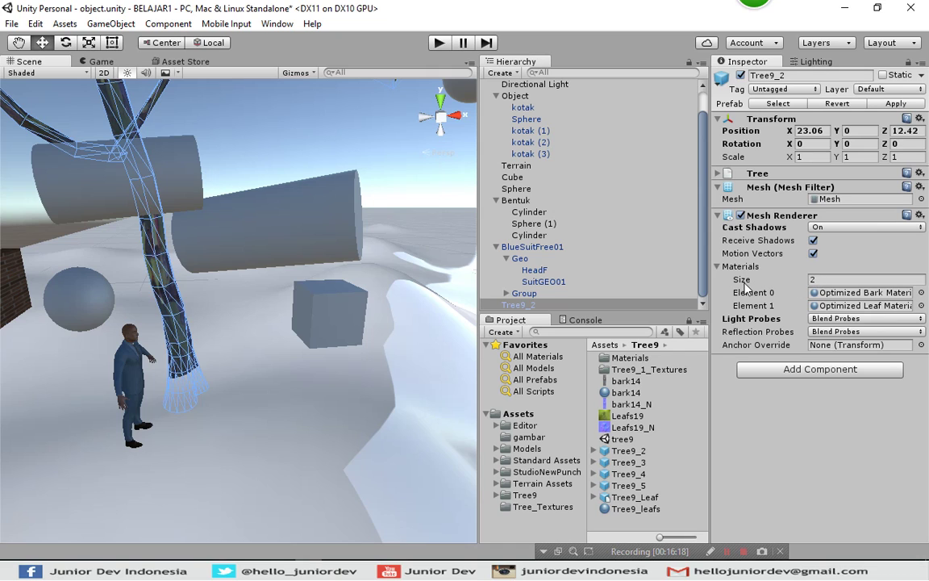
click(305, 210)
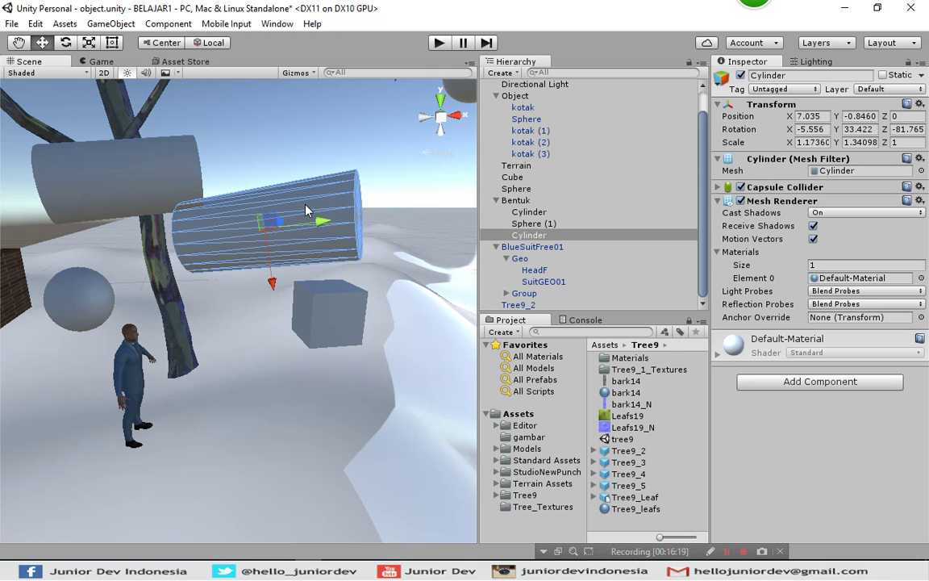
click(820, 265)
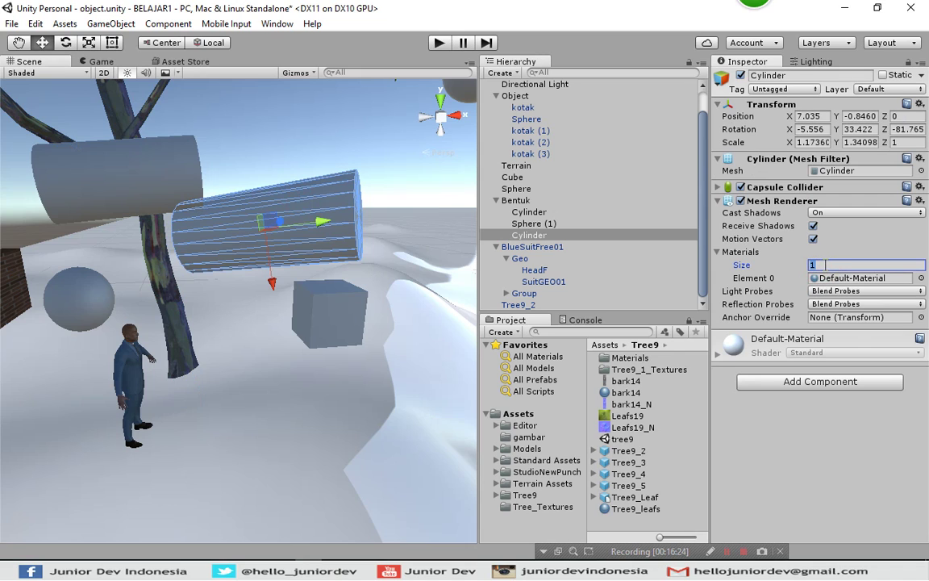
text(2)
key(Return)
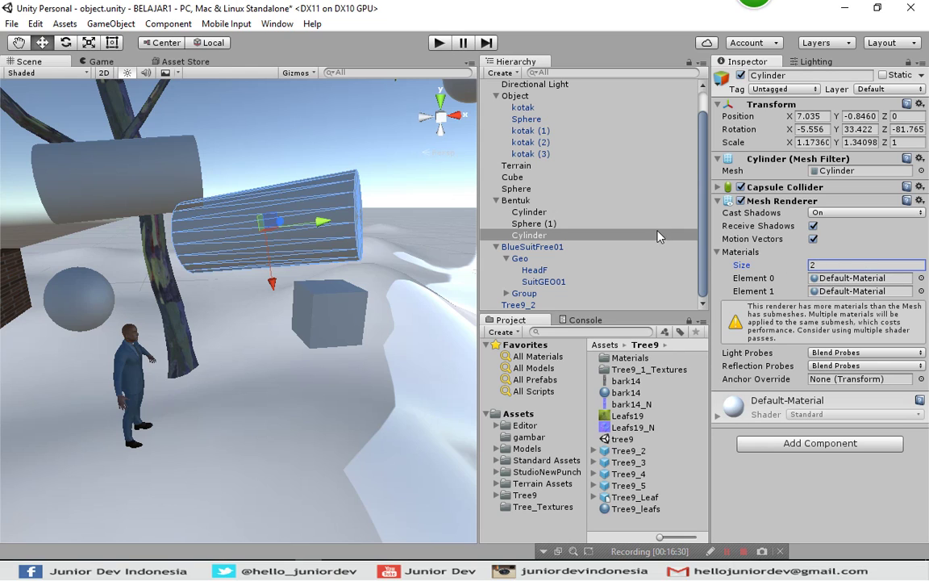
click(833, 264)
text(1)
key(Return)
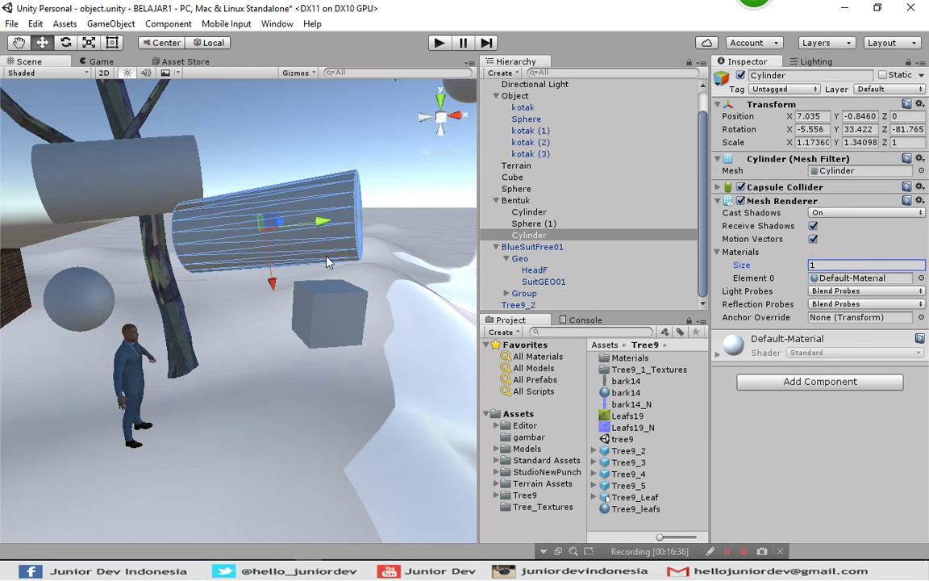
click(139, 232)
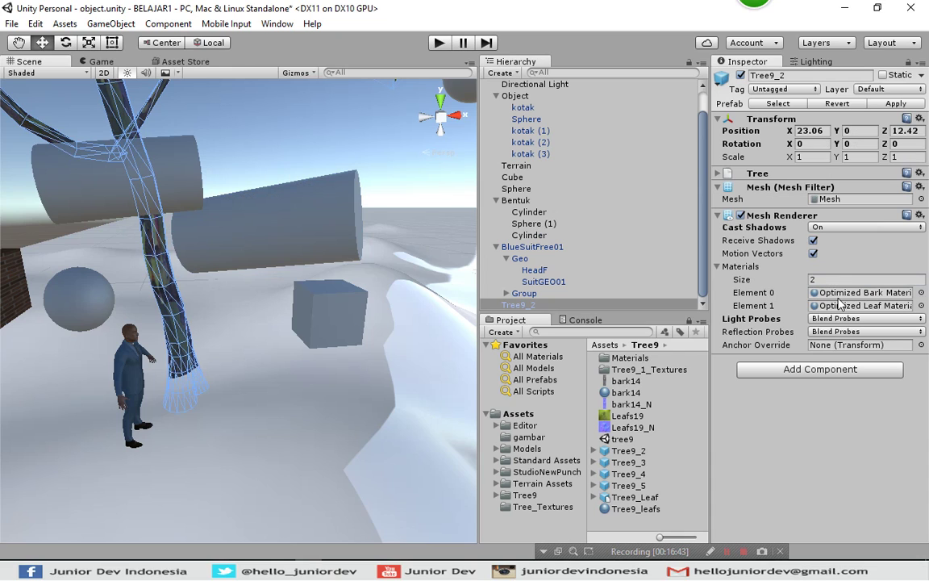
click(921, 293)
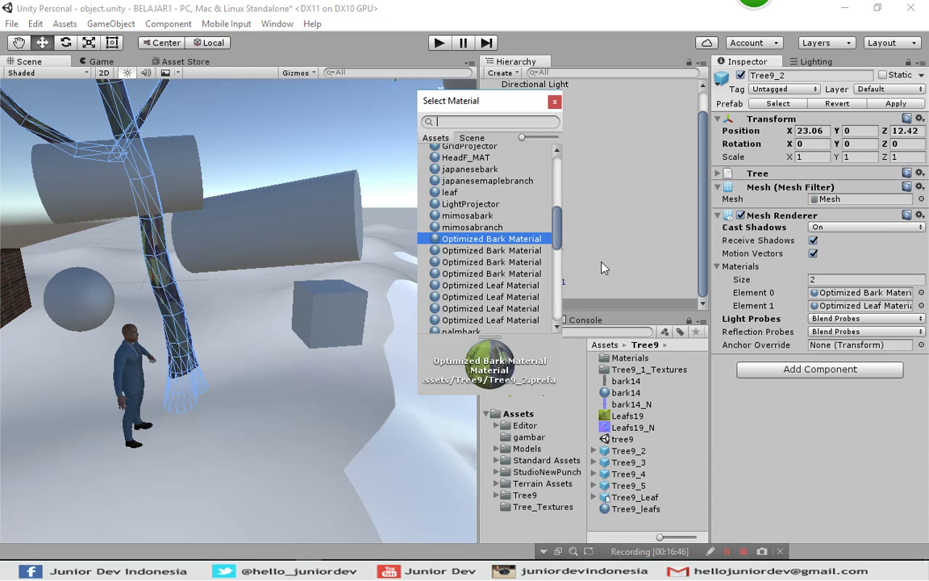
click(554, 102)
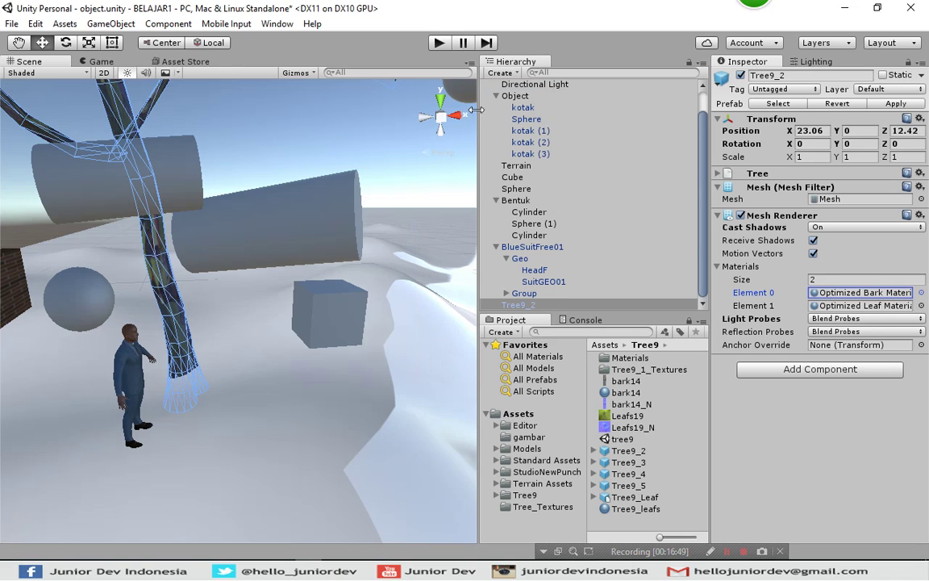
click(922, 306)
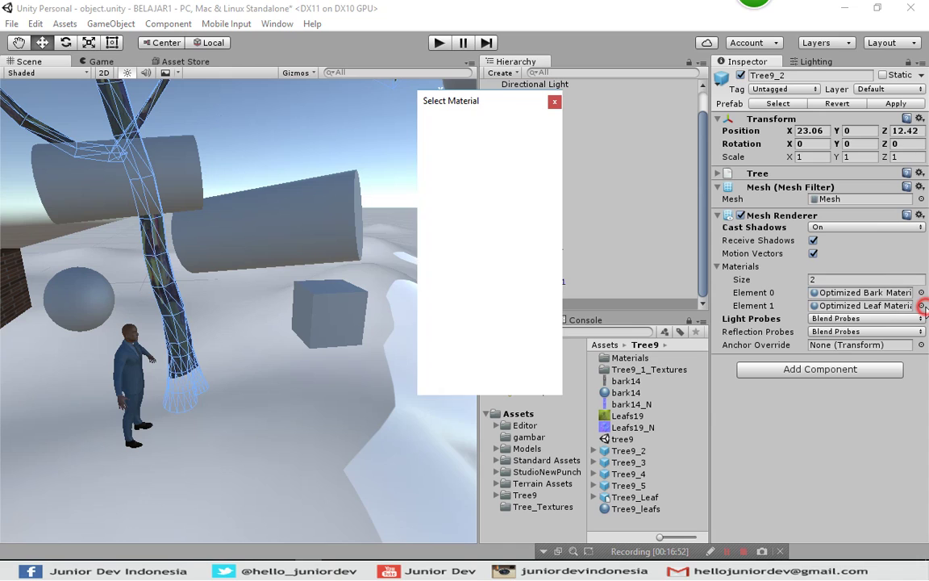
click(556, 101)
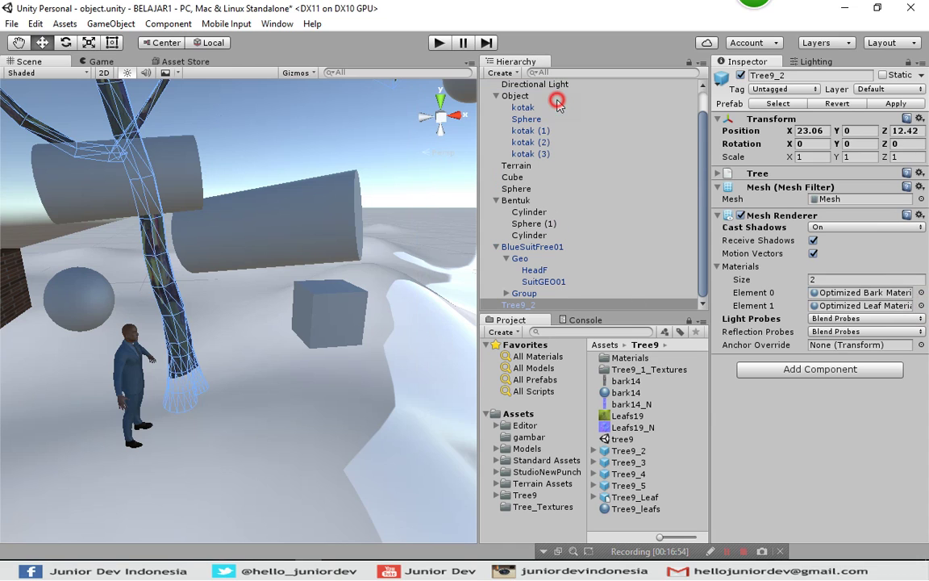
click(751, 321)
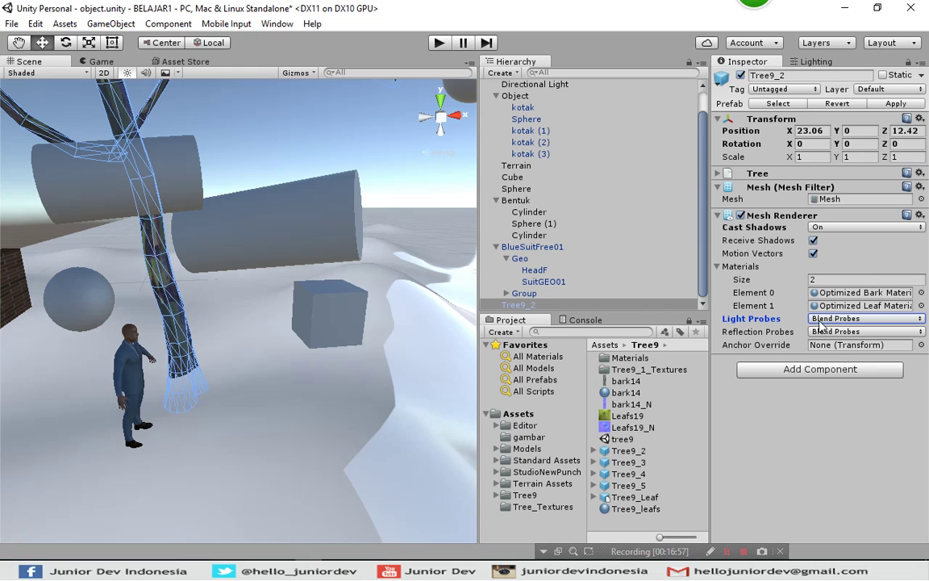
click(828, 320)
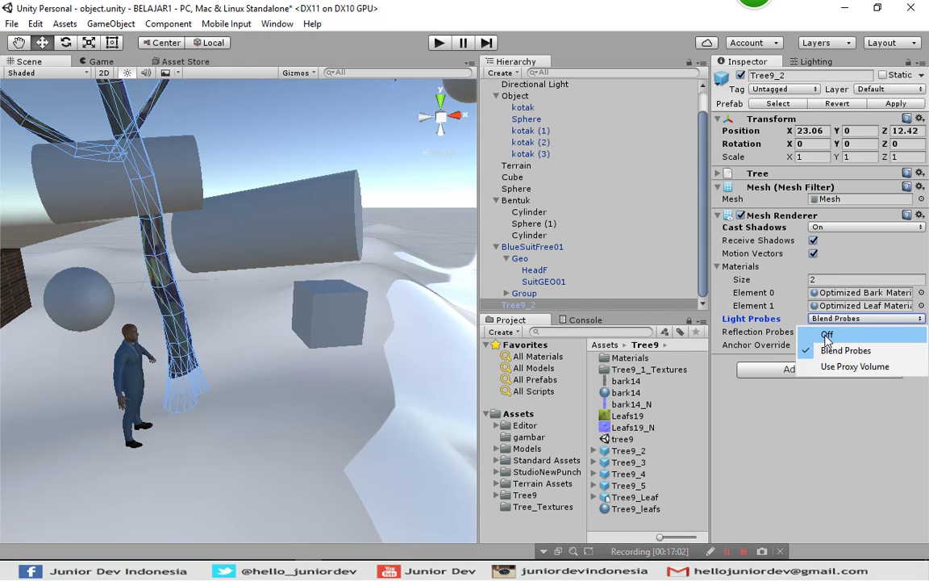
Step: Set the tree's Light Probes to Off, then back to Blend Probes
click(823, 337)
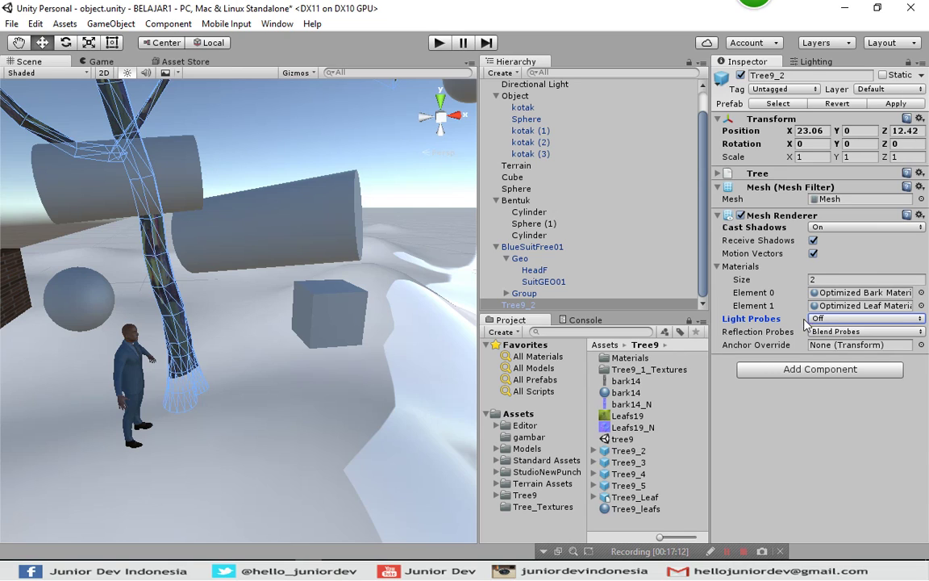
click(825, 320)
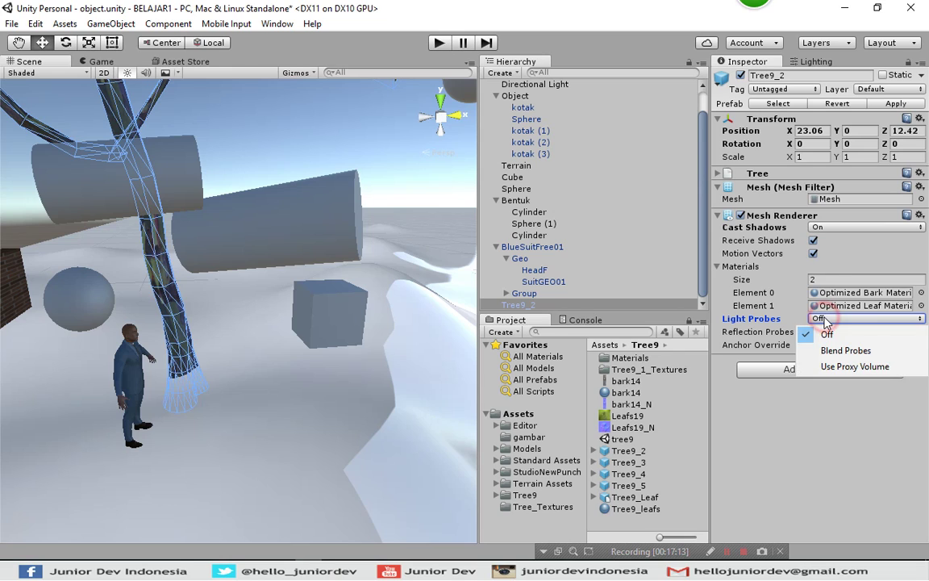
click(827, 353)
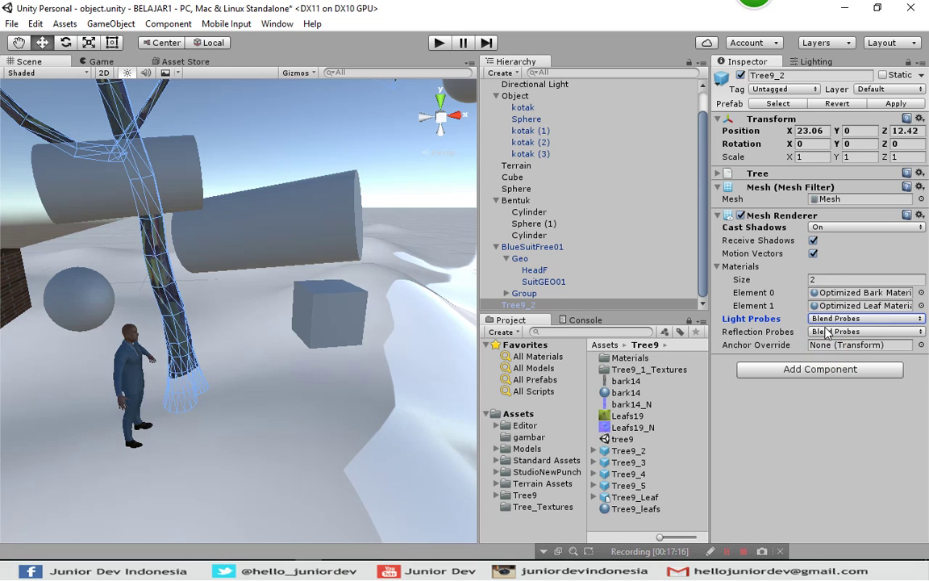
Step: Look through the Reflection Probes options, leaving it at Blend Probes
click(776, 332)
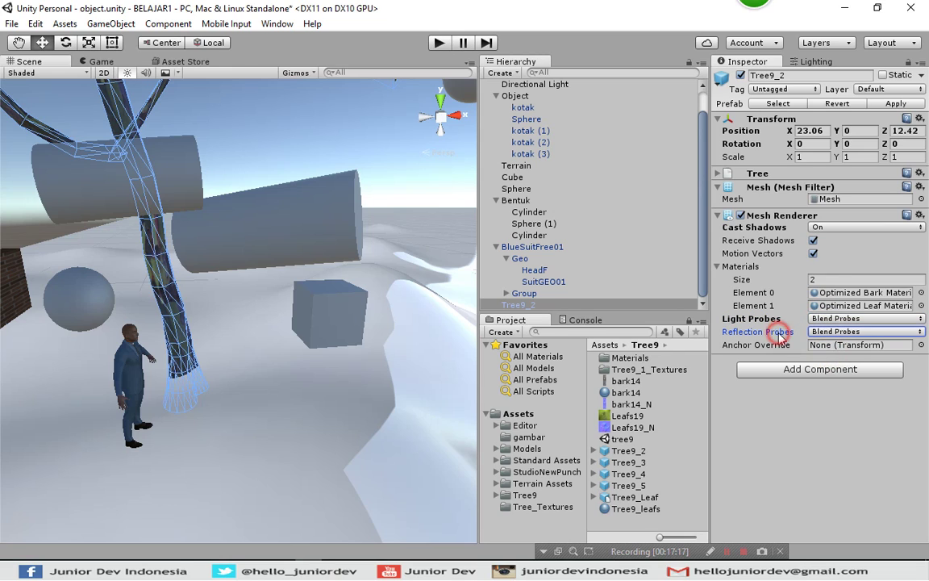
click(835, 333)
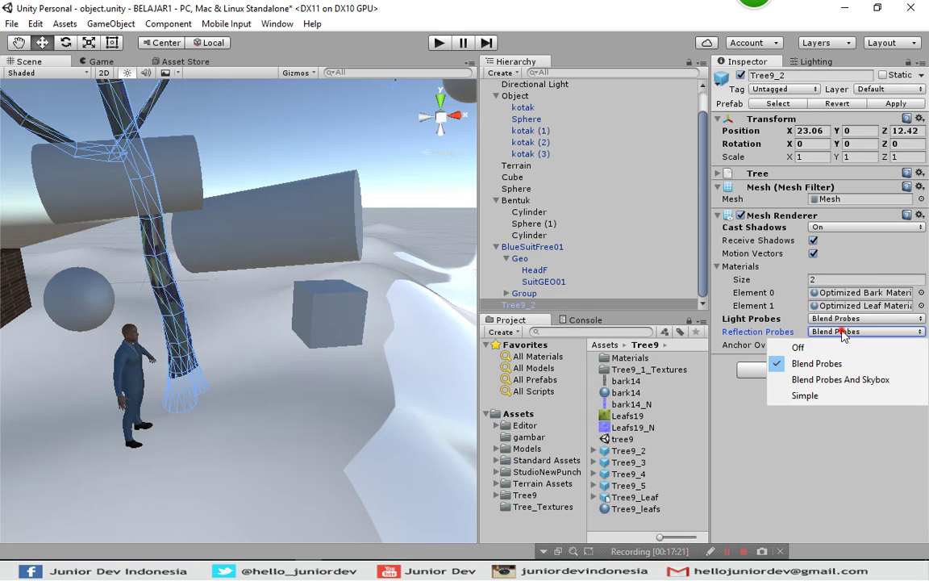
click(756, 319)
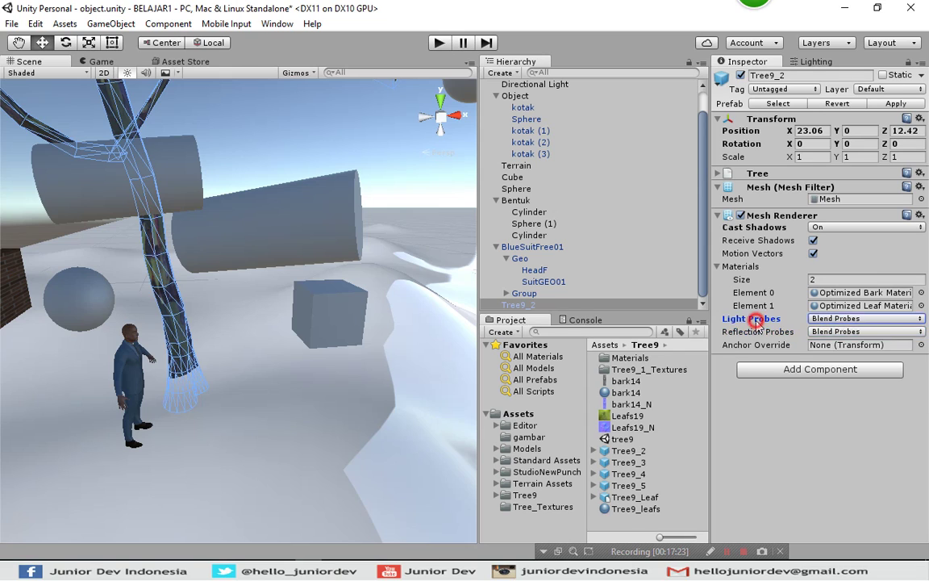
click(820, 331)
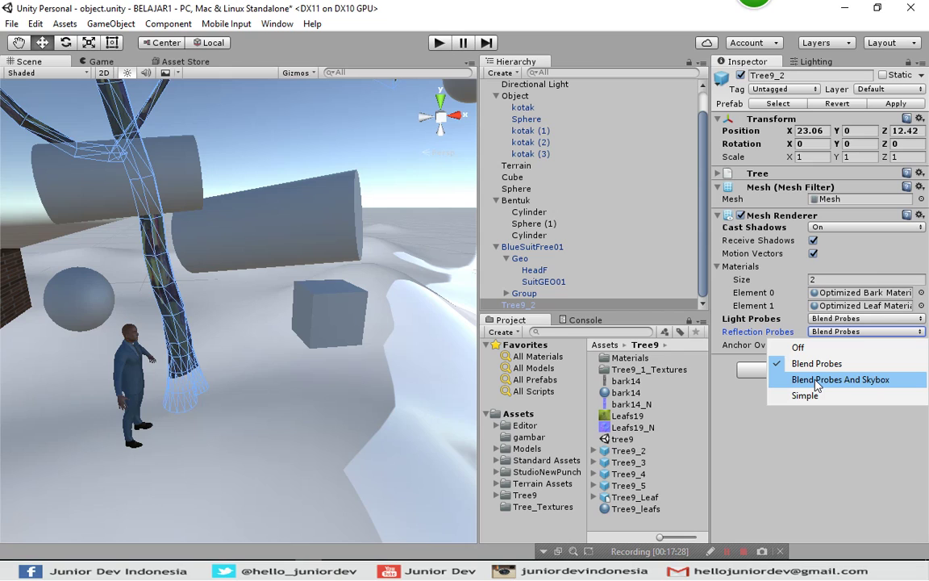
click(840, 333)
click(823, 331)
click(774, 331)
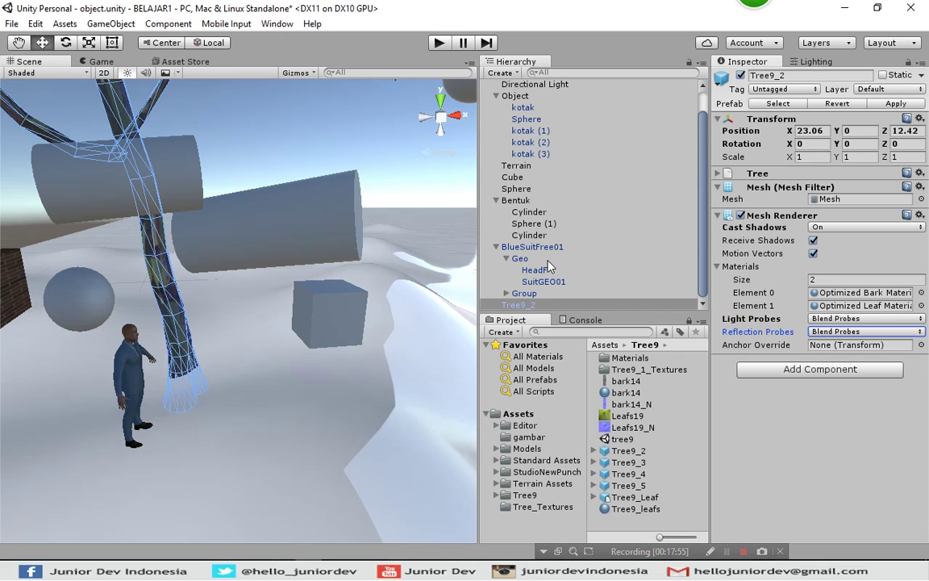
Step: Fold up the BlueSuitFree01 character and the Bentuk group so their children are hidden in the Hierarchy
click(497, 248)
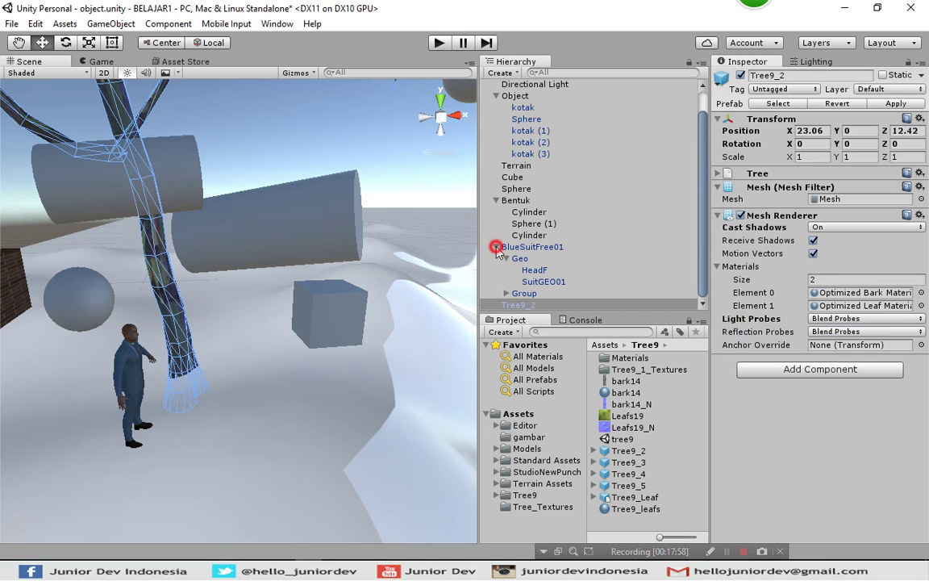
click(496, 225)
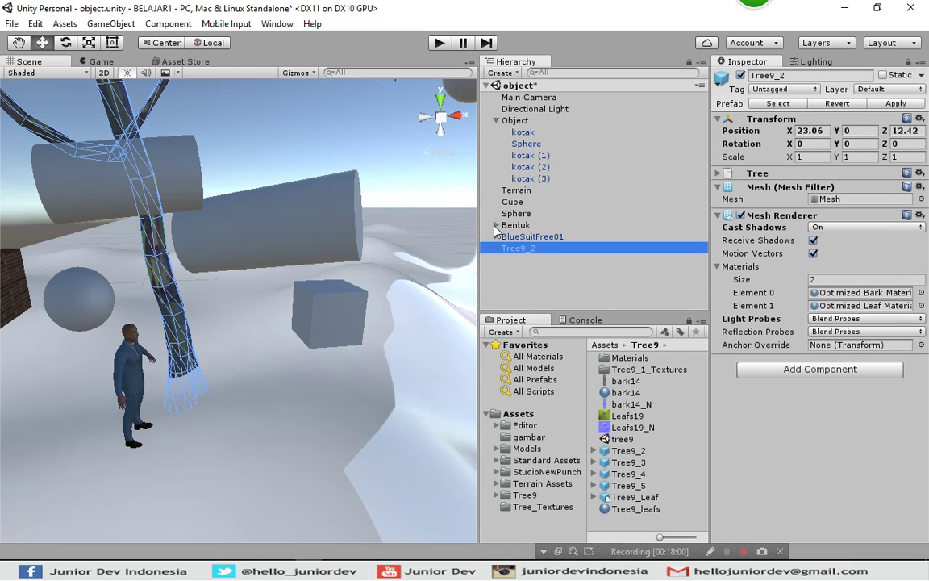